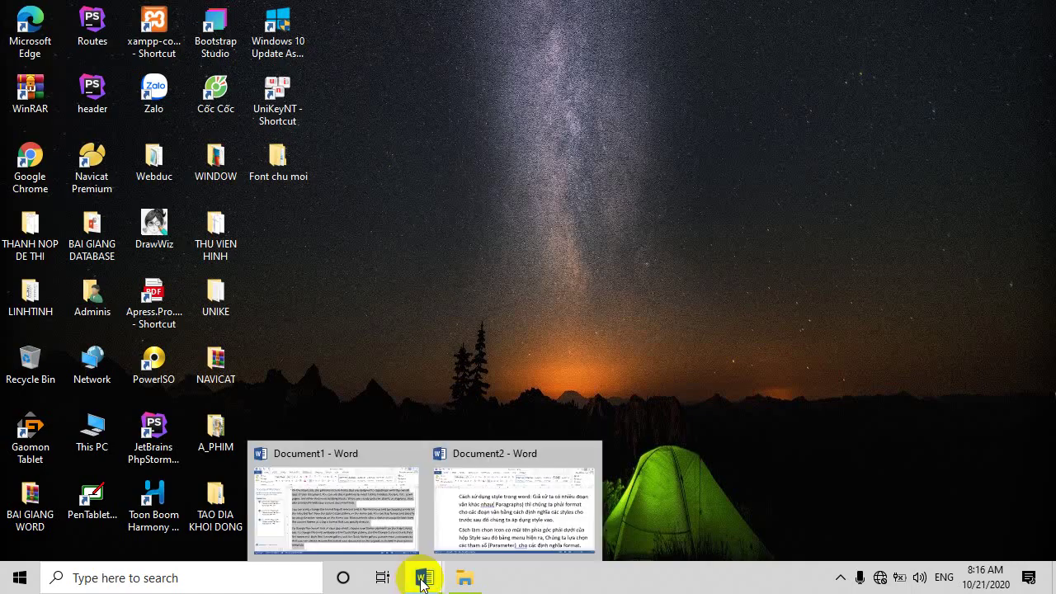
# Bring the Document2 window forward and scroll through its two Vietnamese paragraphs.
pyautogui.click(479, 495)
pyautogui.scroll(-1, 566, 297)
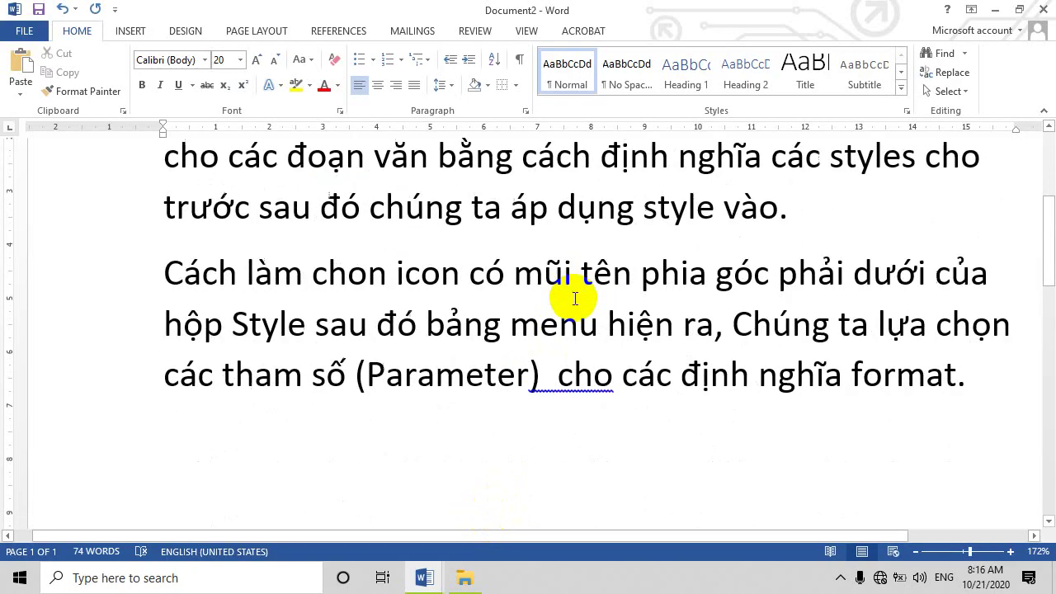
pyautogui.scroll(1, 566, 299)
pyautogui.scroll(1, 660, 293)
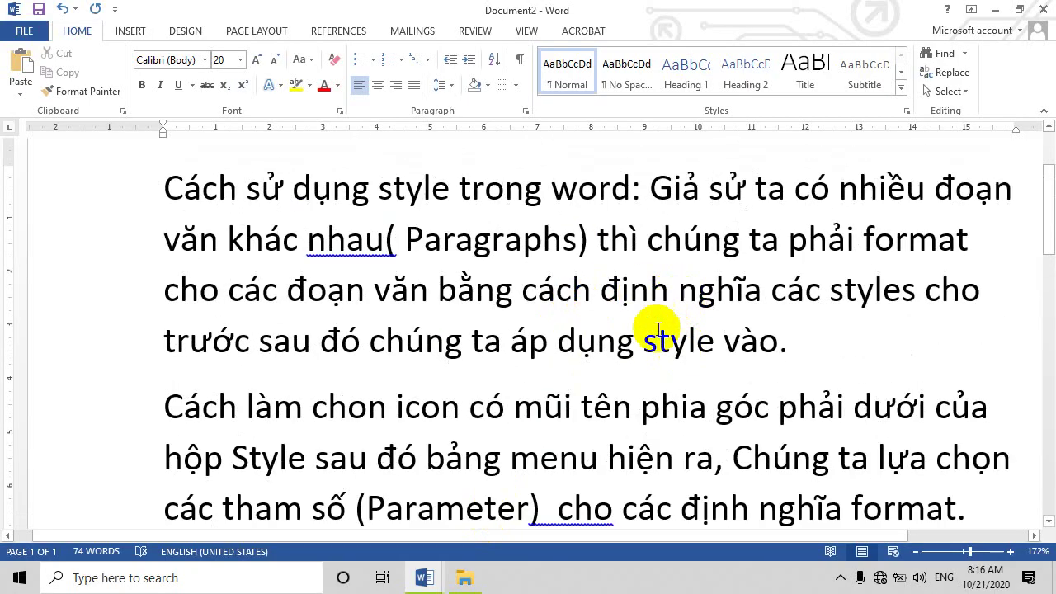
pyautogui.scroll(-1, 807, 317)
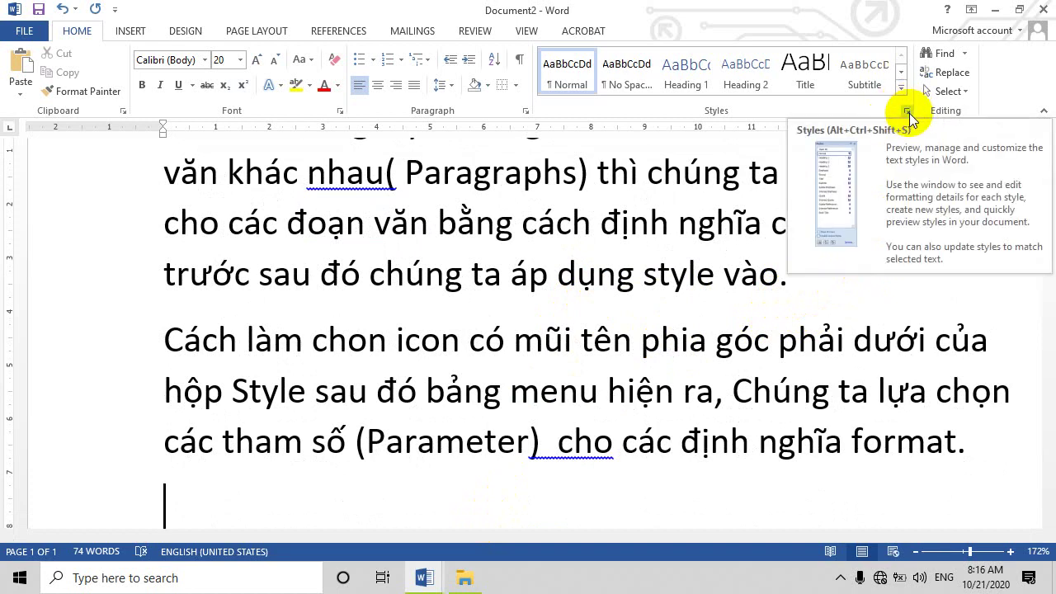
# Open the Styles pane and float it beside the document text.
pyautogui.click(908, 113)
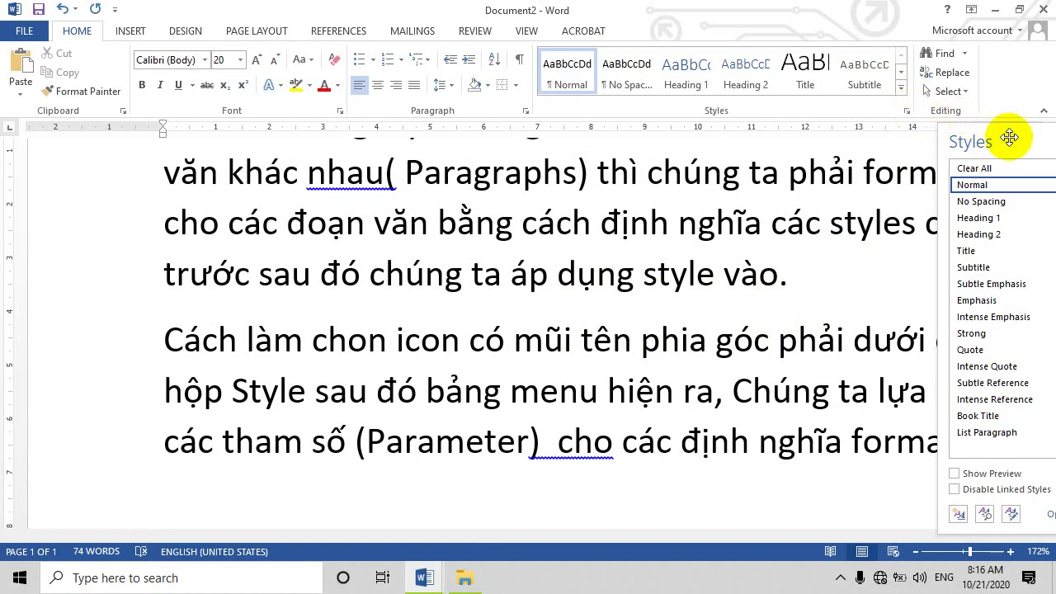
pyautogui.moveTo(982, 136); pyautogui.dragTo(811, 99)
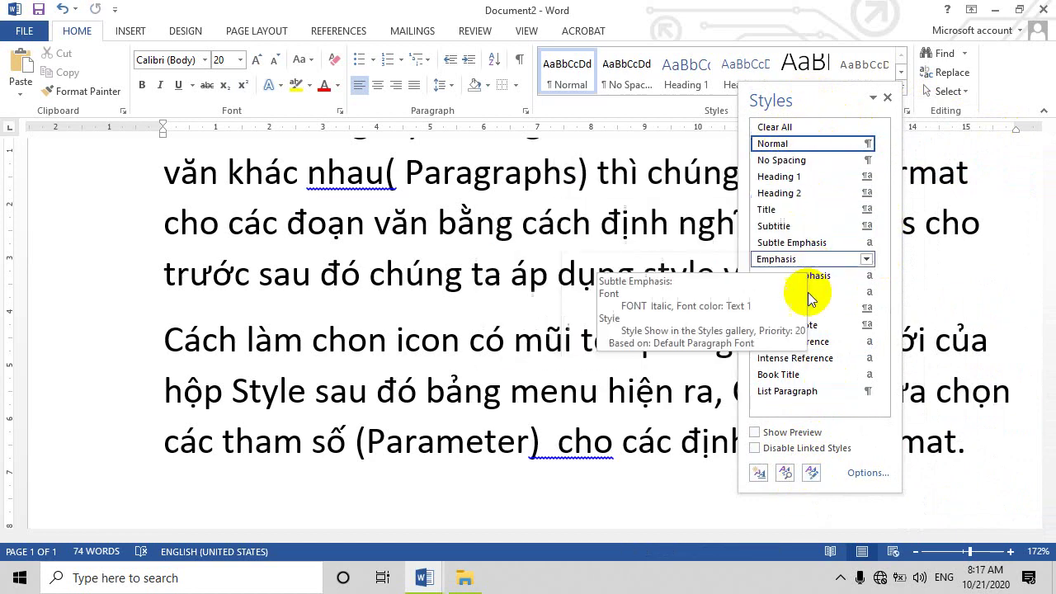
# Create a new style named 'Nội dung' (20 pt, based on Normal) from the Styles pane.
pyautogui.click(759, 477)
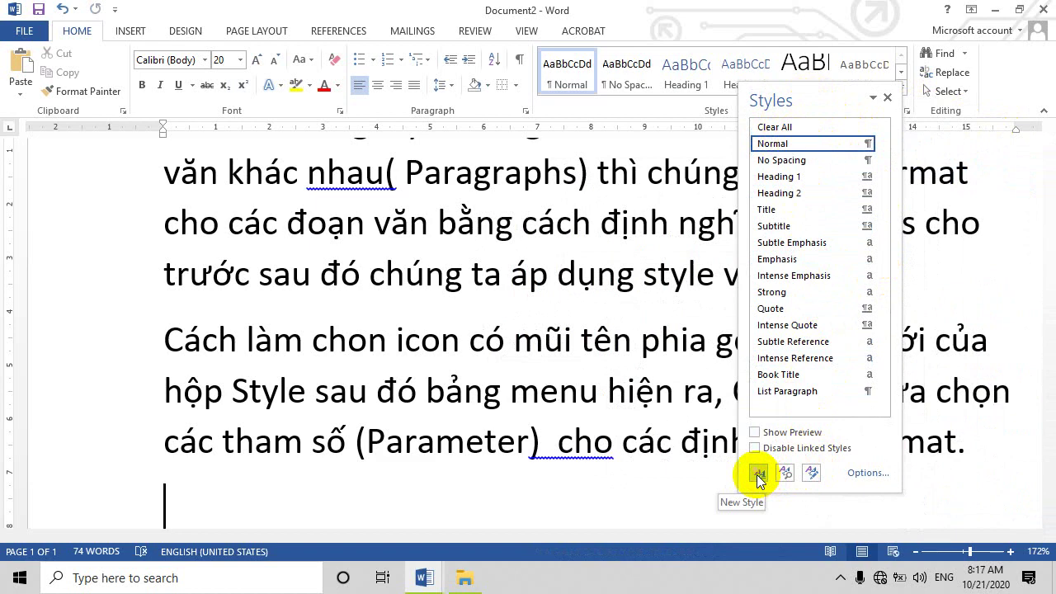
pyautogui.click(759, 477)
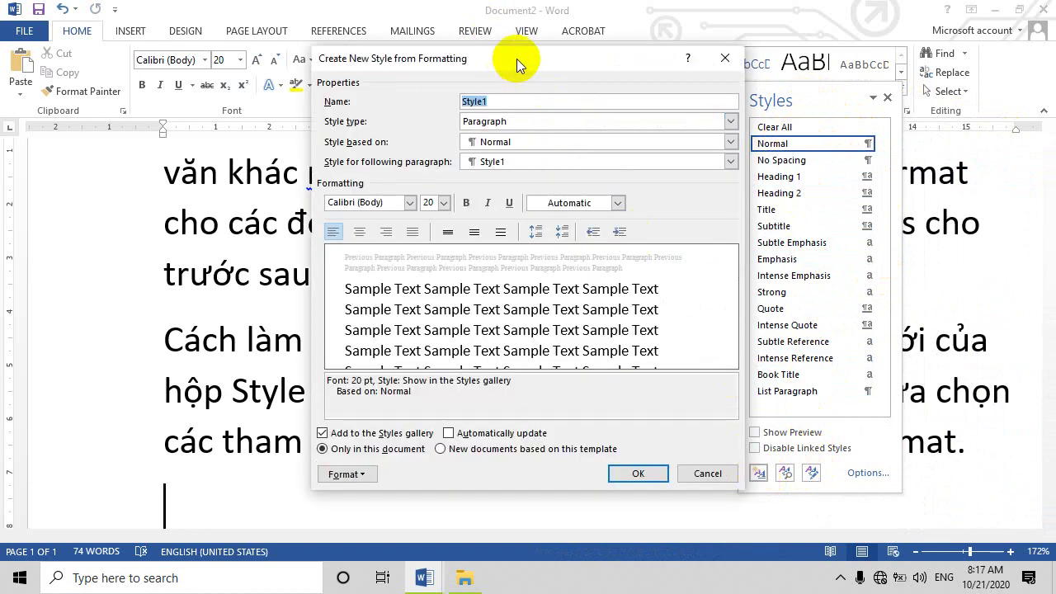
pyautogui.moveTo(517, 59); pyautogui.dragTo(685, 55)
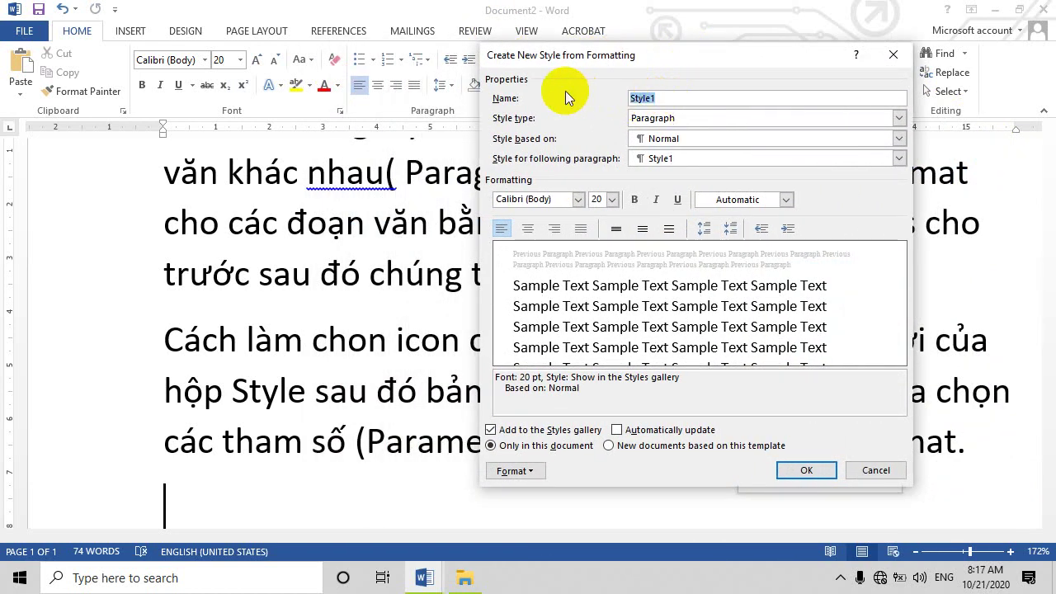
pyautogui.press('BackSpace')
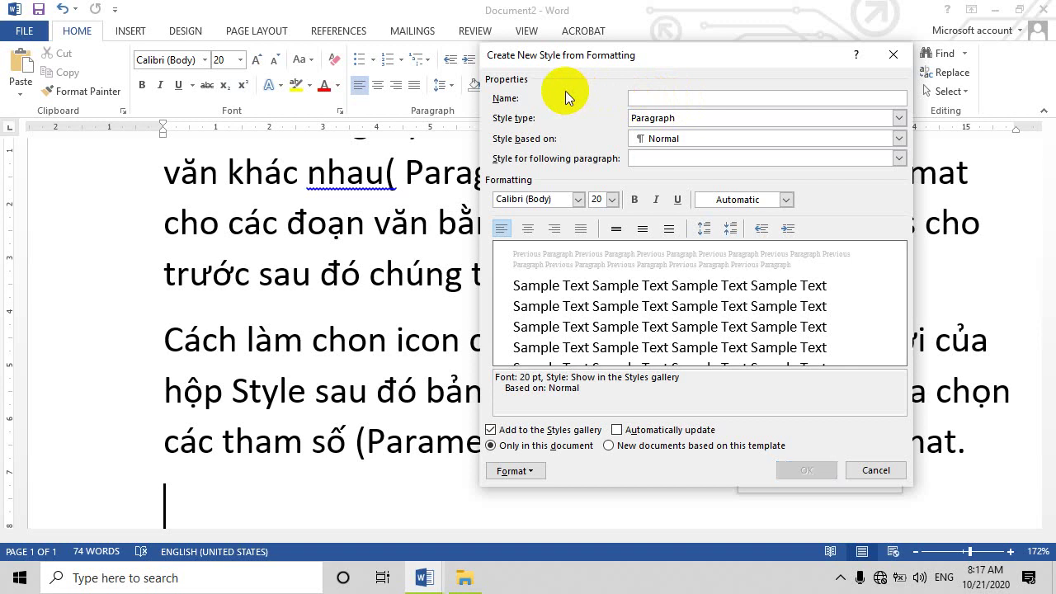
pyautogui.write('n')
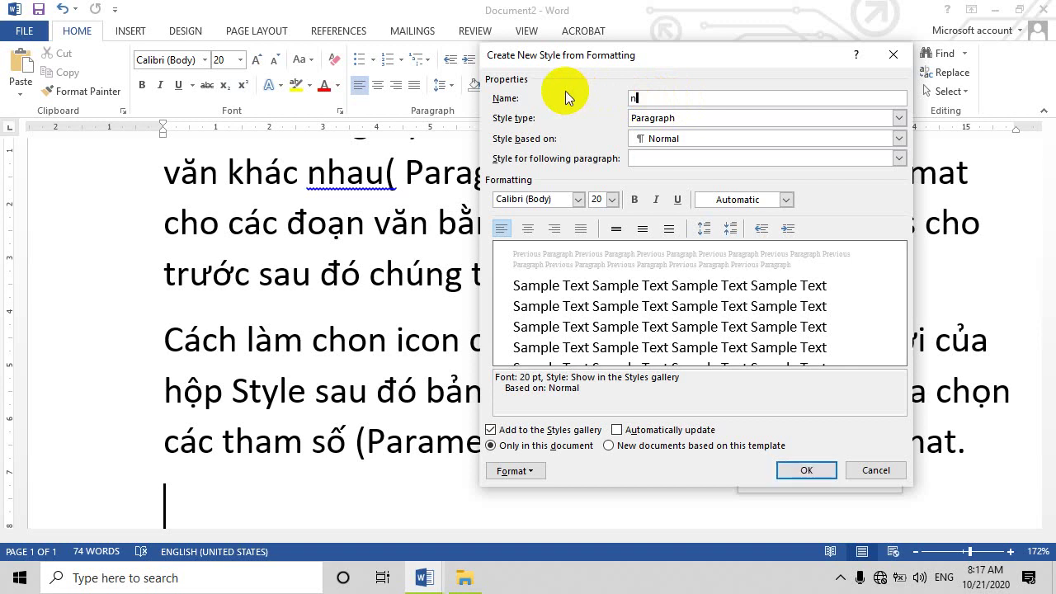
pyautogui.write('oi')
pyautogui.write('dung')
pyautogui.press('BackSpace')
pyautogui.press('BackSpace')
pyautogui.press('BackSpace')
pyautogui.press('BackSpace')
pyautogui.press('BackSpace')
pyautogui.press('BackSpace')
pyautogui.press('BackSpace')
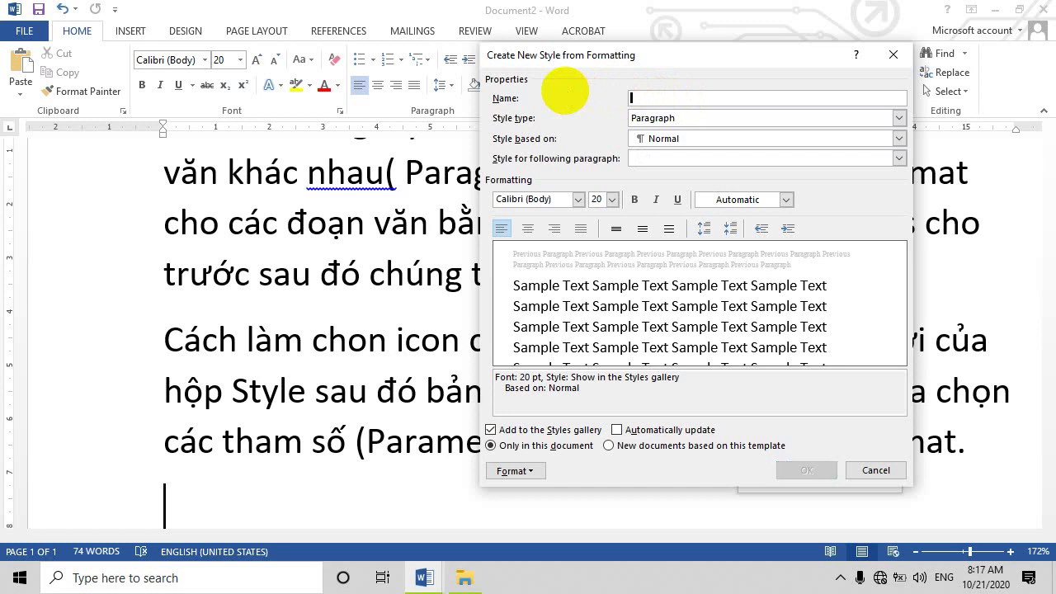
pyautogui.write('Nôội')
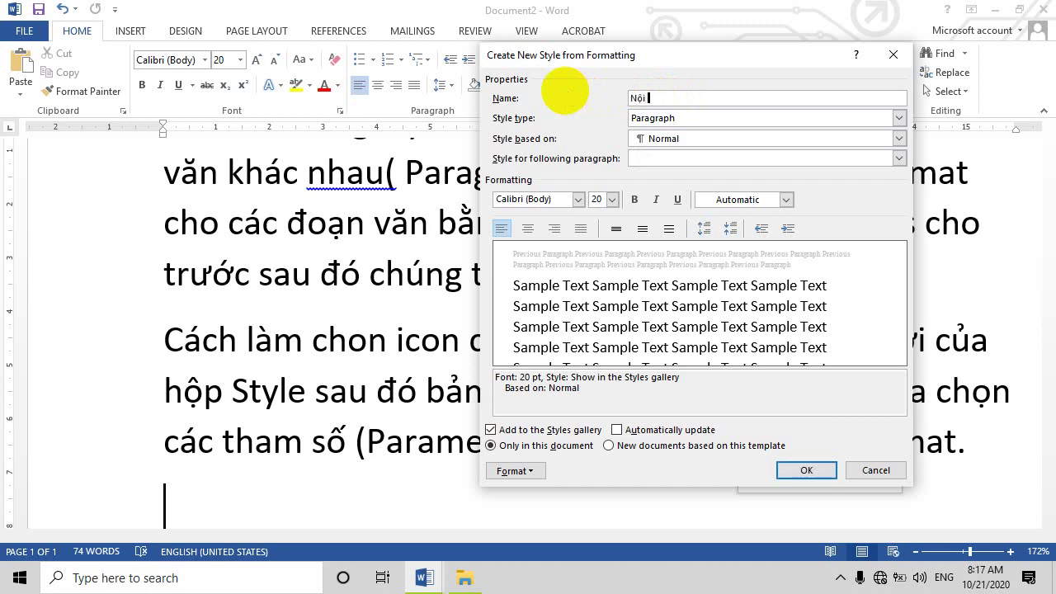
pyautogui.write(' dung')
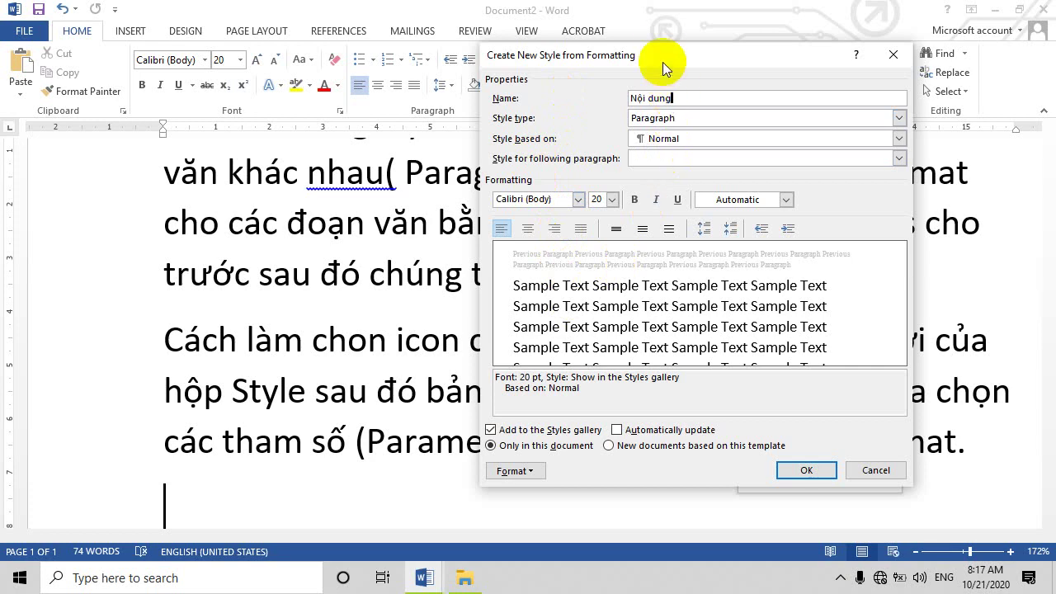
pyautogui.moveTo(662, 58); pyautogui.dragTo(676, 54)
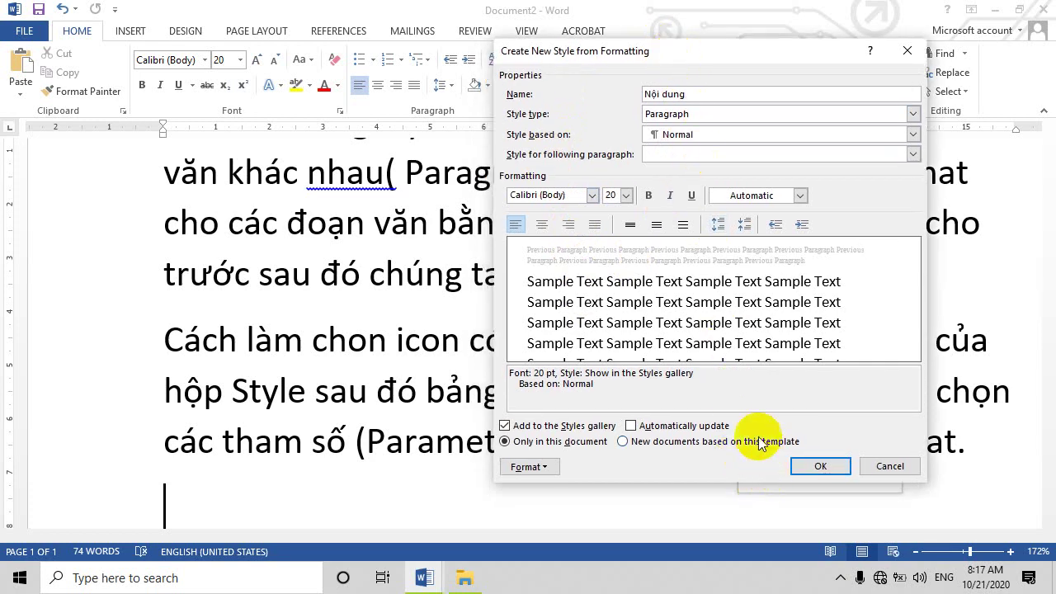
pyautogui.click(808, 468)
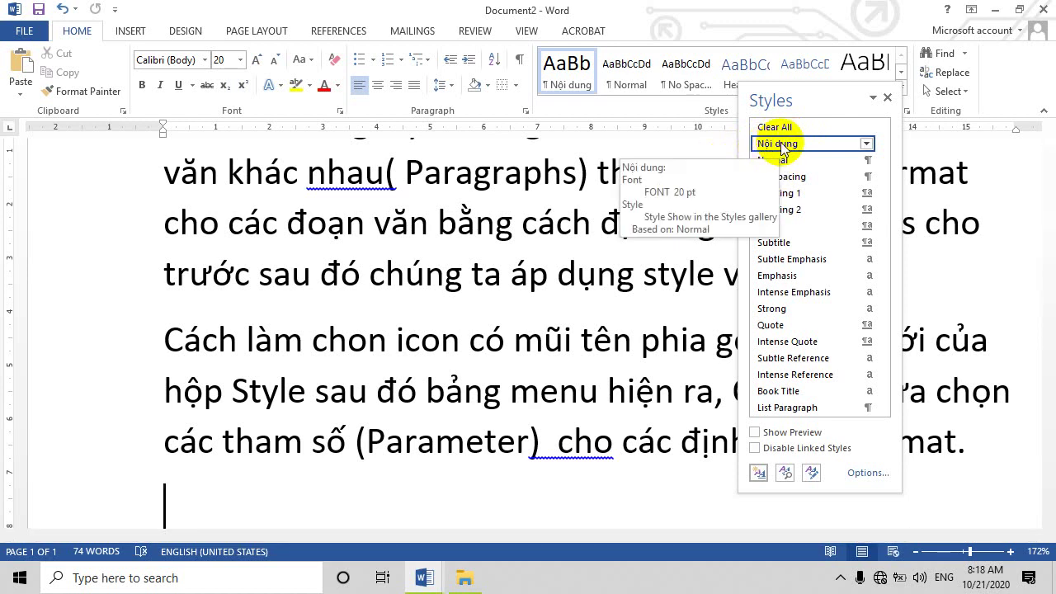
pyautogui.moveTo(778, 143)
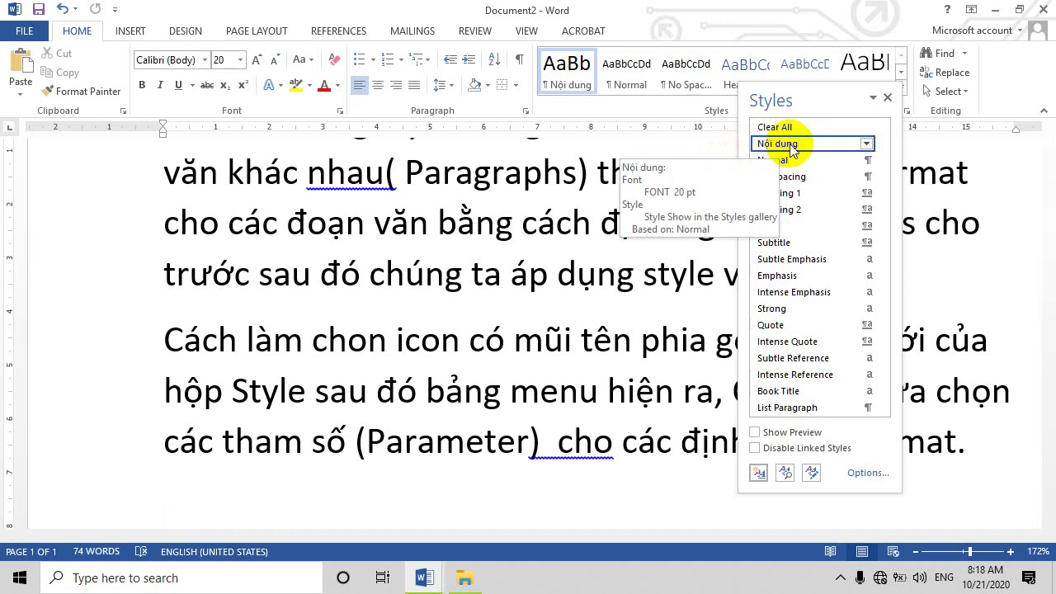
# Open Modify Style for the Nội dung style from its right-click menu.
pyautogui.rightClick(790, 146)
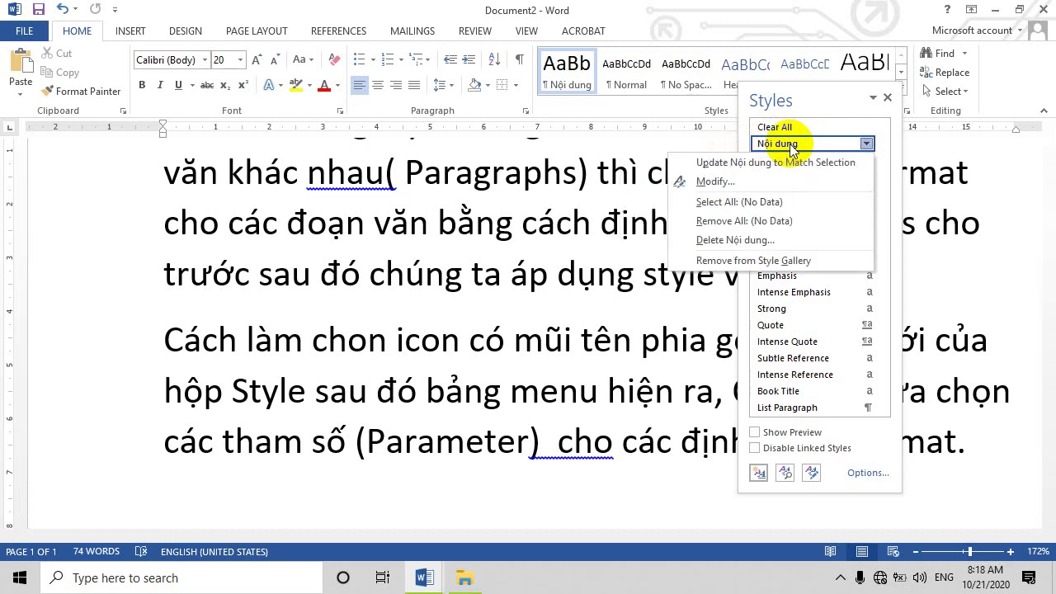
pyautogui.click(715, 181)
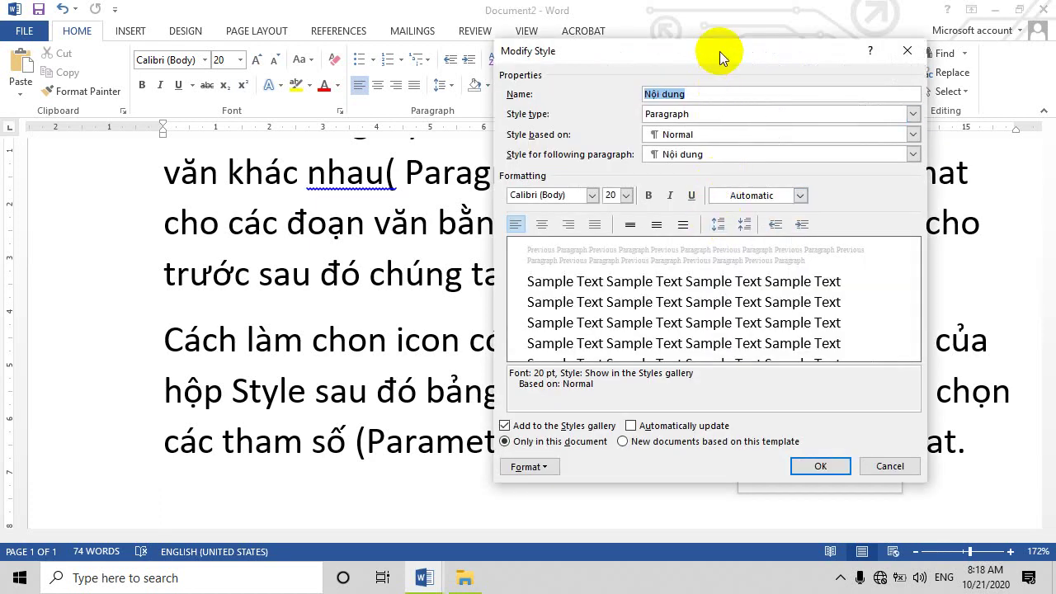
pyautogui.moveTo(720, 51)
pyautogui.mouseDown()
pyautogui.moveTo(725, 38)
pyautogui.moveTo(757, 30)
pyautogui.mouseUp()
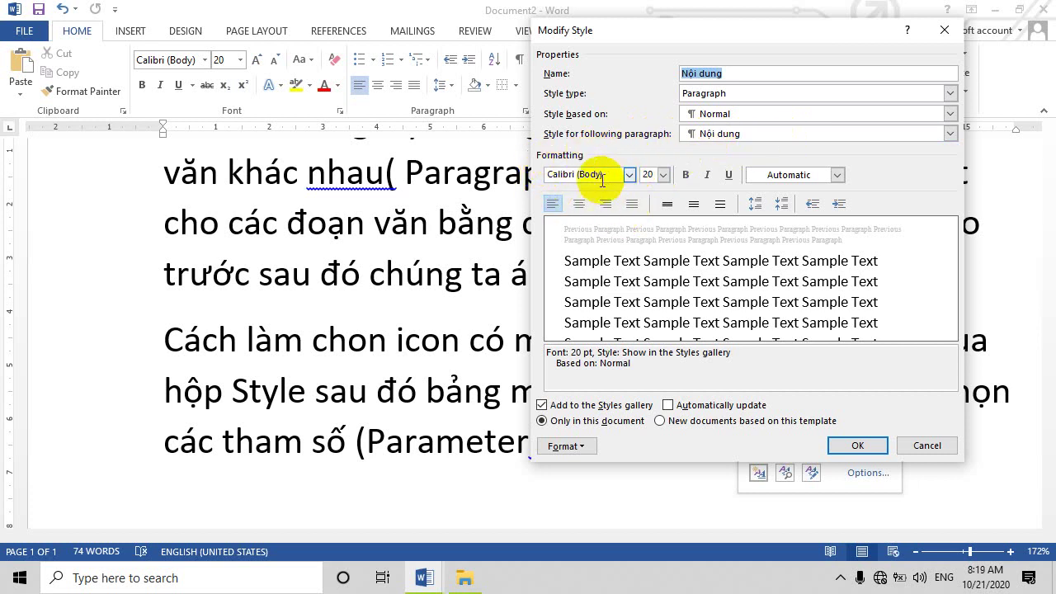
# Set the Nội dung style's font to Times New Roman, leaving the size at 20 pt.
pyautogui.click(629, 175)
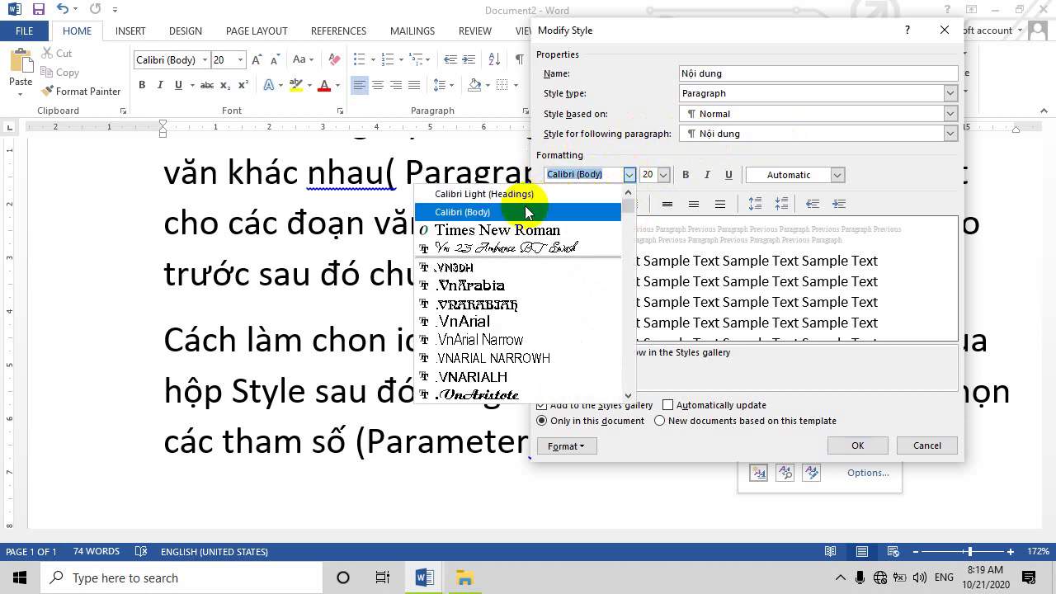
pyautogui.click(485, 231)
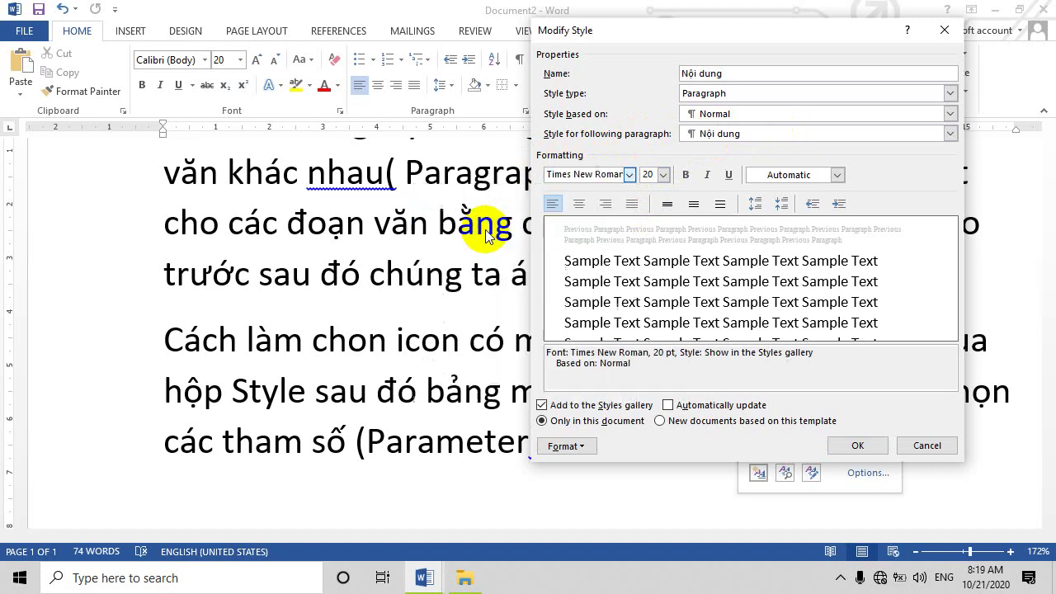
pyautogui.click(664, 175)
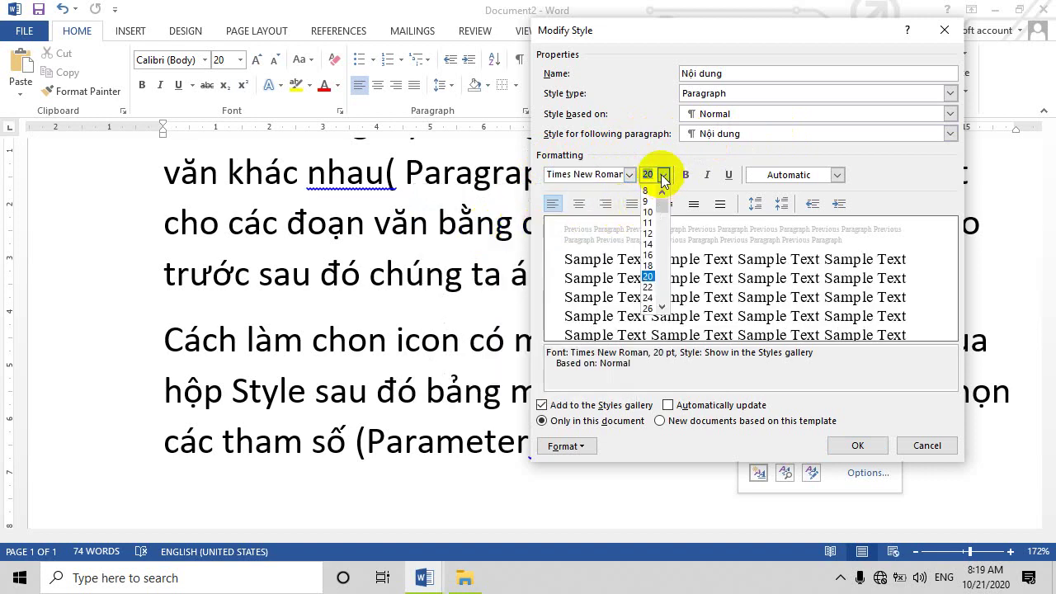
pyautogui.press('BackSpace')
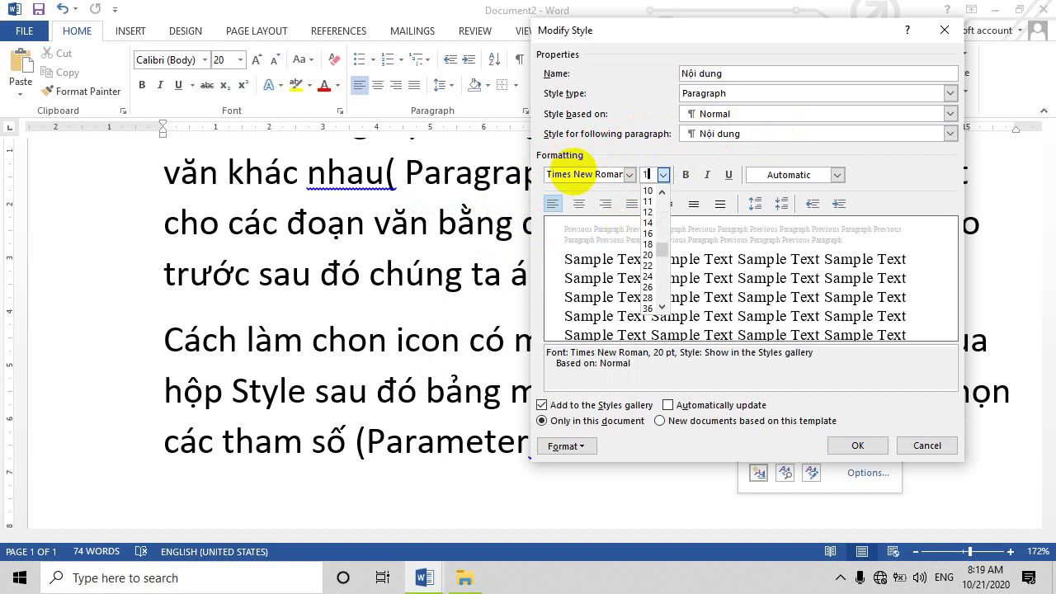
pyautogui.write('13')
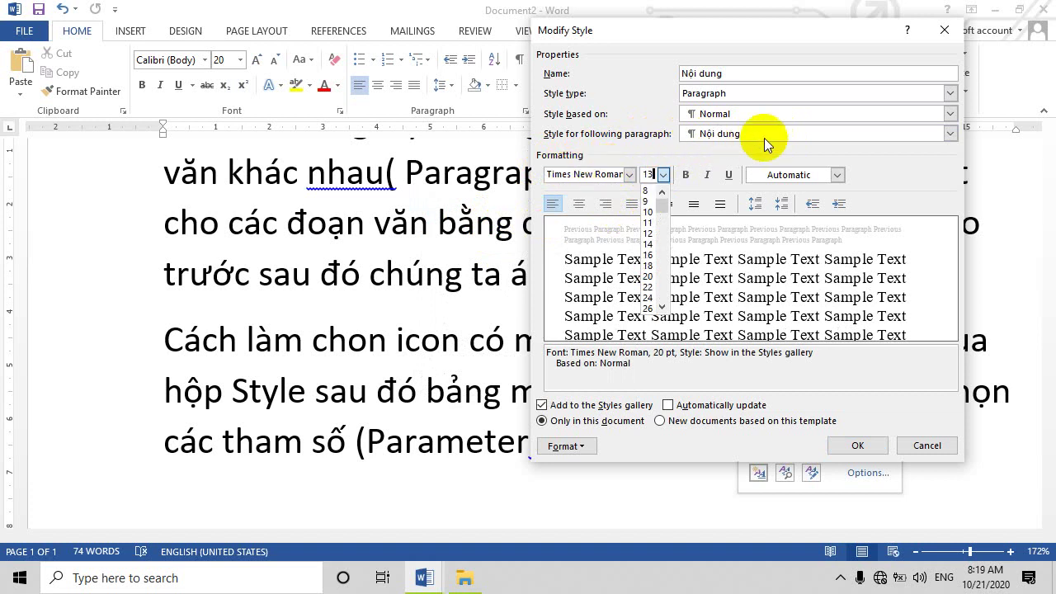
pyautogui.click(882, 169)
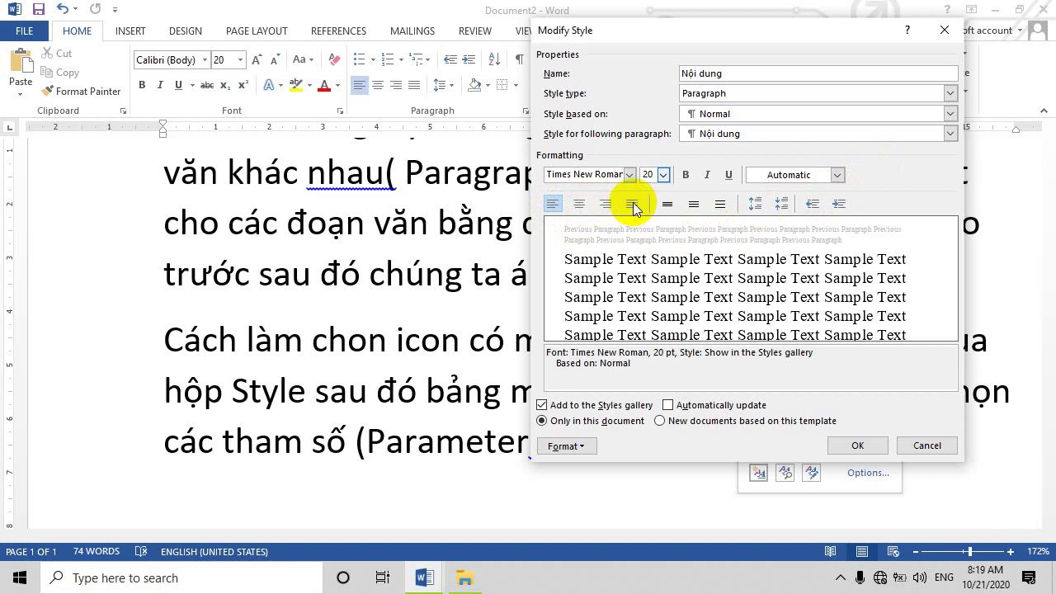
# Justify the Nội dung style and turn on Automatically update.
pyautogui.click(631, 204)
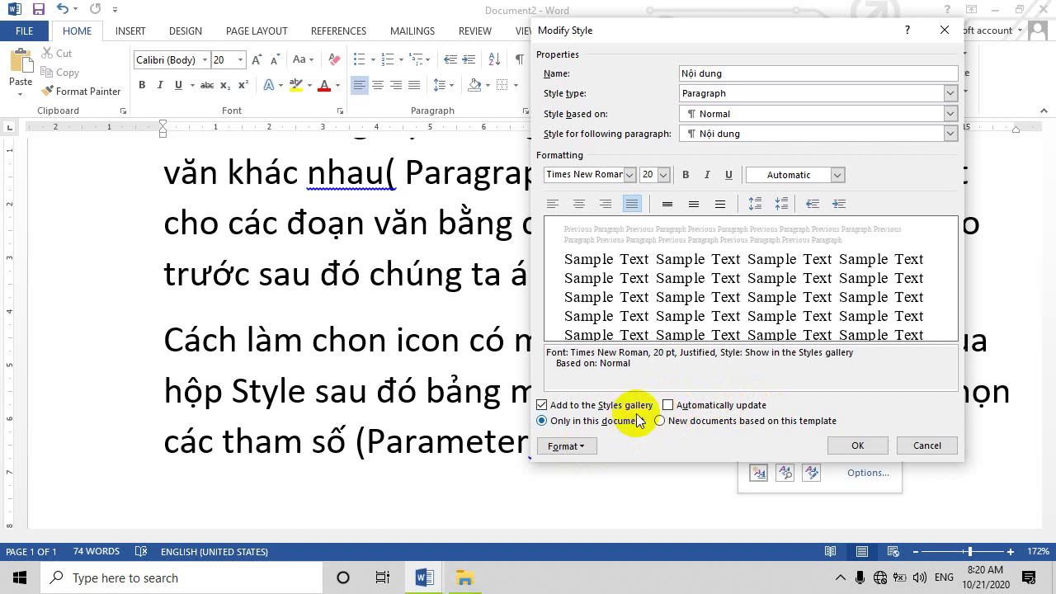
pyautogui.click(669, 405)
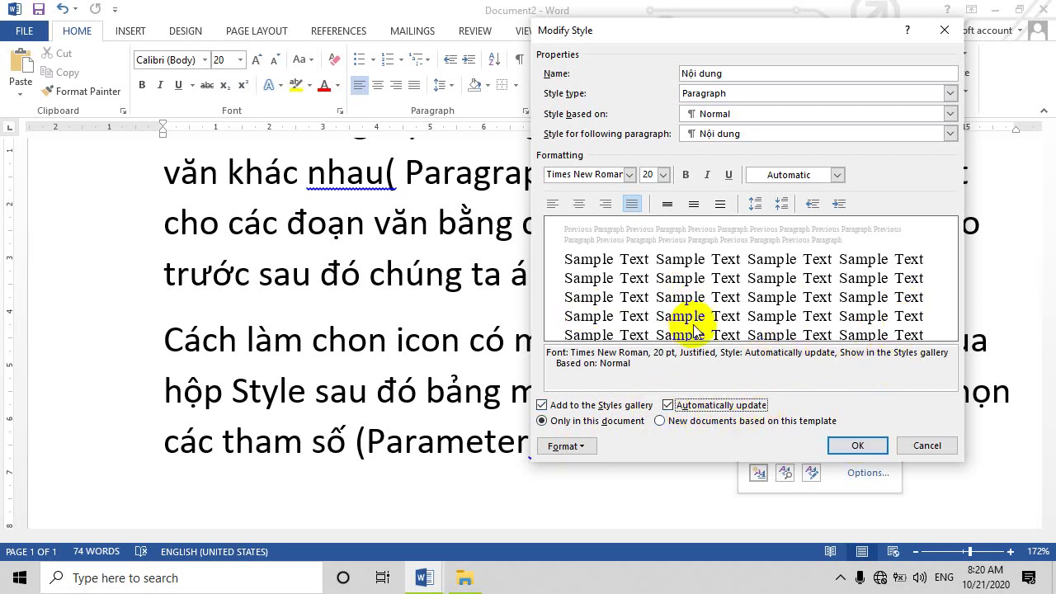
pyautogui.click(577, 447)
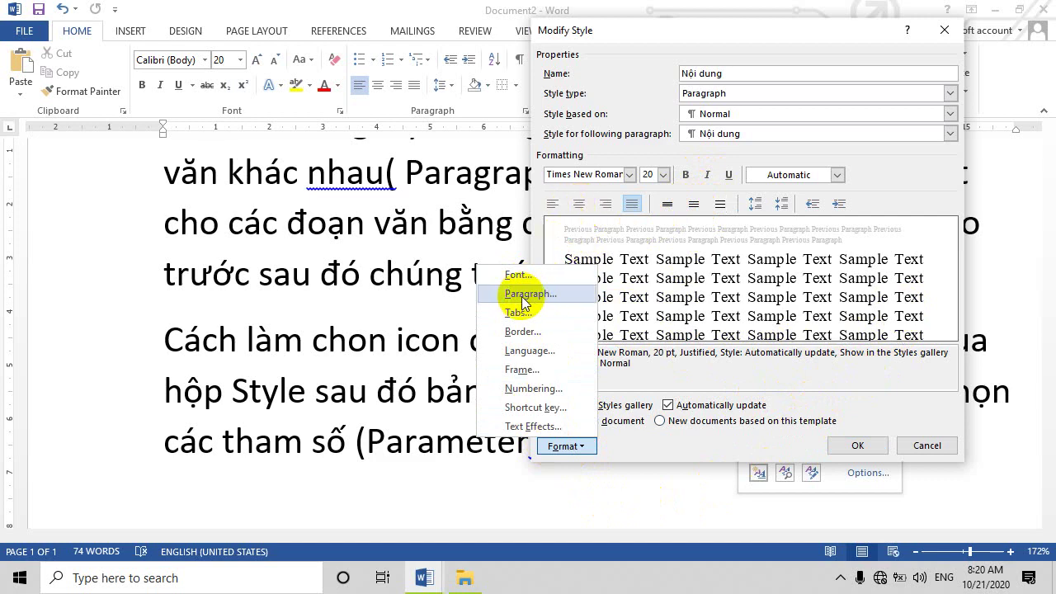
# Bring up the Nội dung style's Paragraph settings and move the dialog to the right.
pyautogui.click(522, 297)
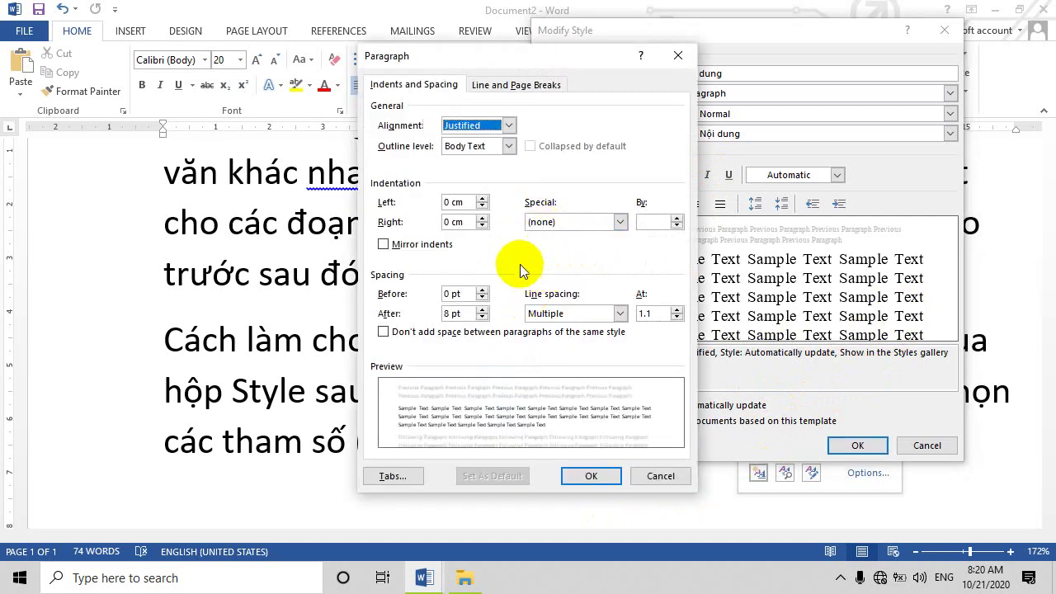
pyautogui.moveTo(478, 54); pyautogui.dragTo(535, 49)
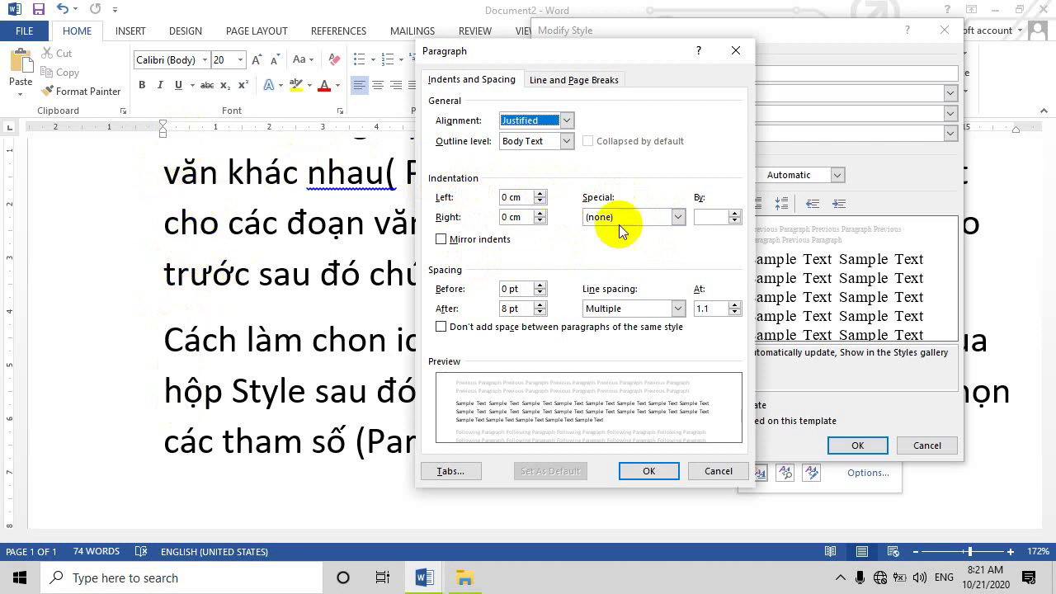
# Set Special indentation to First line, by 1.27 cm.
pyautogui.click(677, 219)
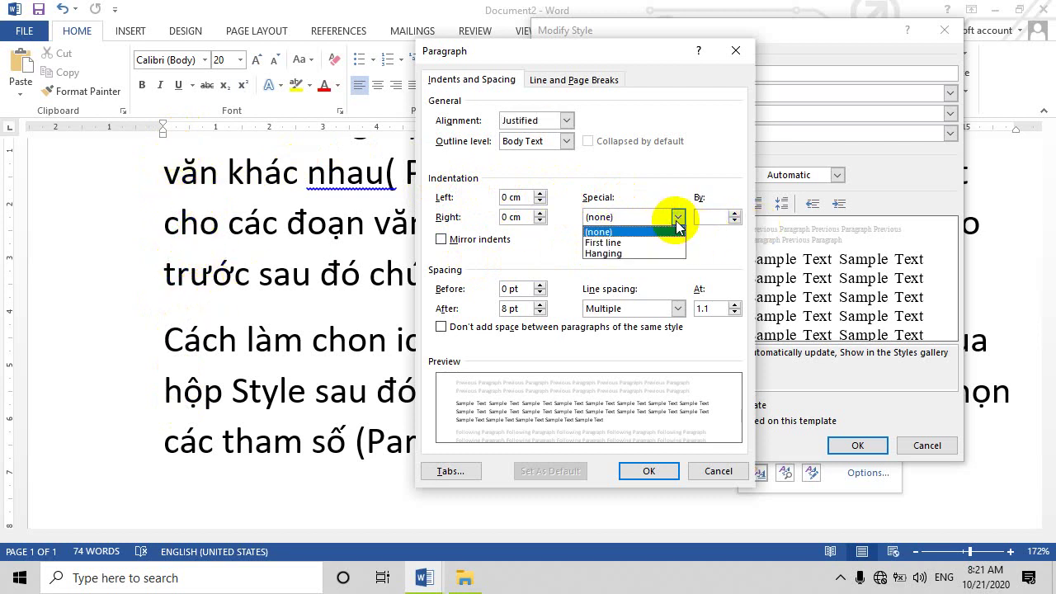
pyautogui.click(617, 244)
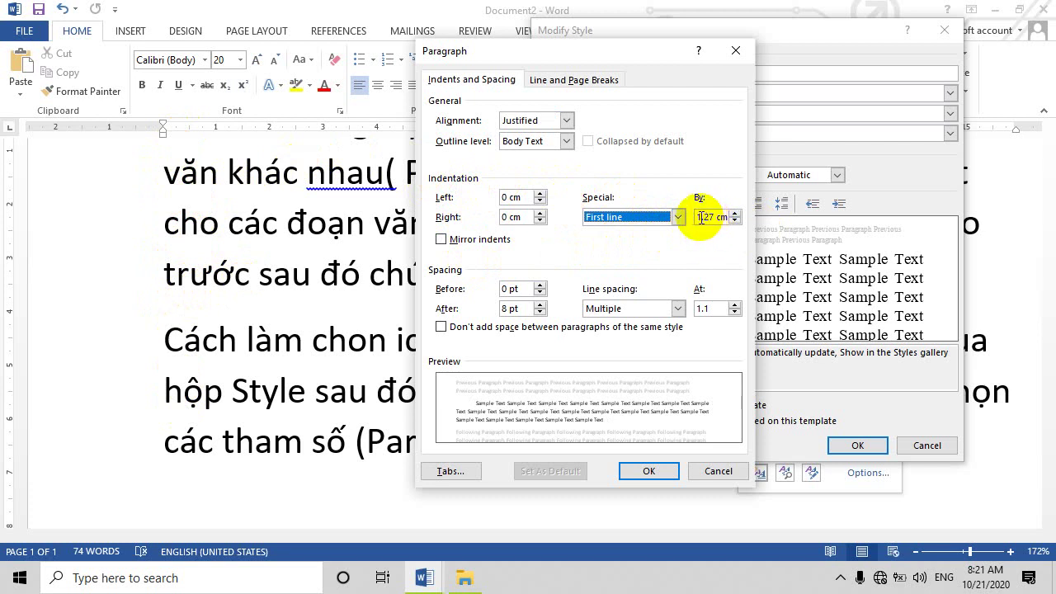
pyautogui.moveTo(698, 217); pyautogui.dragTo(746, 216)
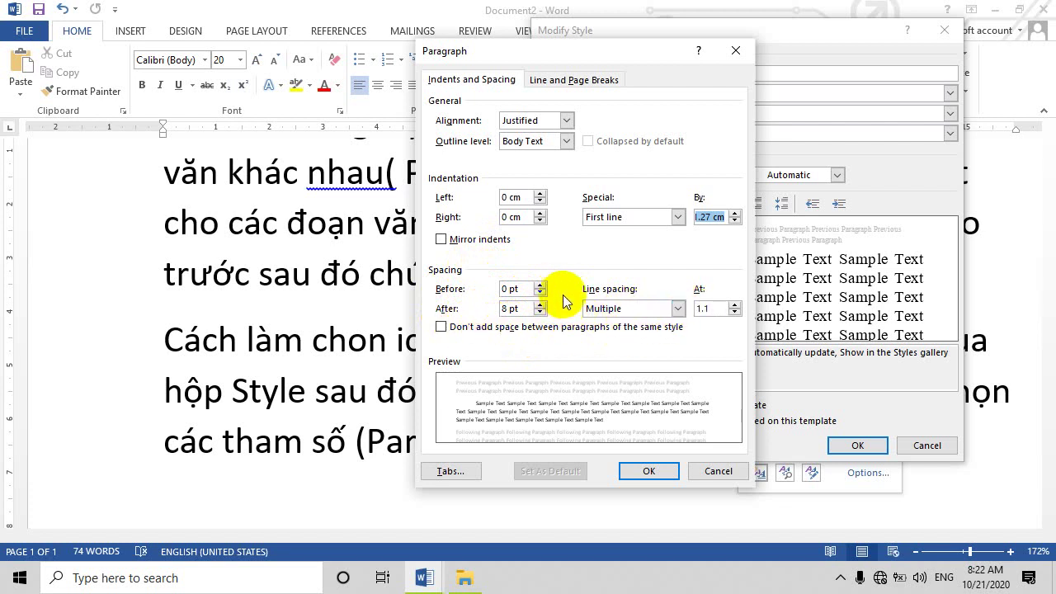
# Set line spacing to Multiple at 1.3 and save the Nội dung style changes.
pyautogui.click(713, 309)
pyautogui.write('1.3')
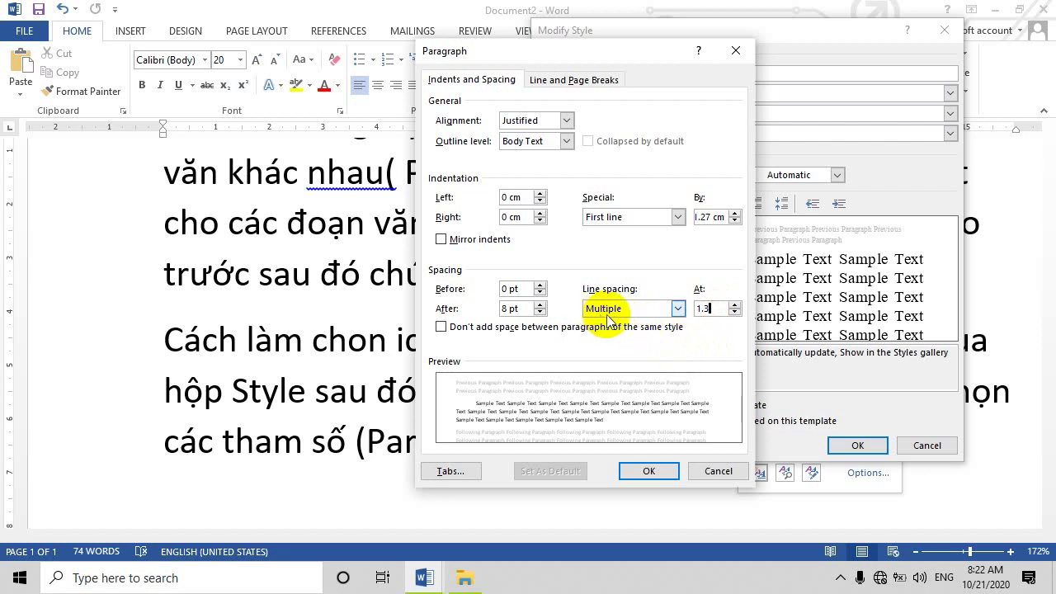
pyautogui.click(677, 308)
pyautogui.click(677, 309)
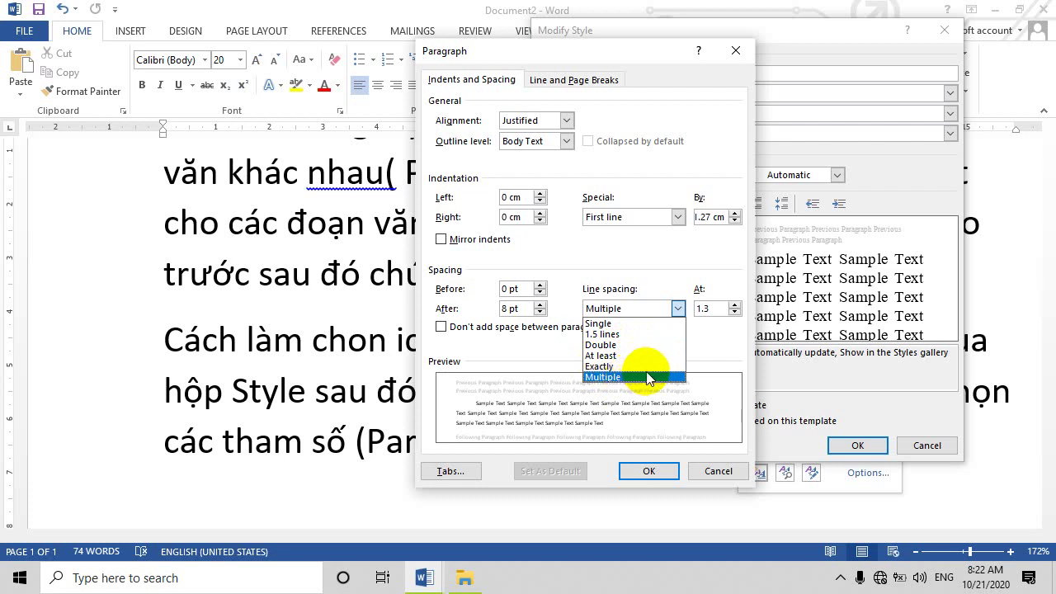
pyautogui.click(714, 345)
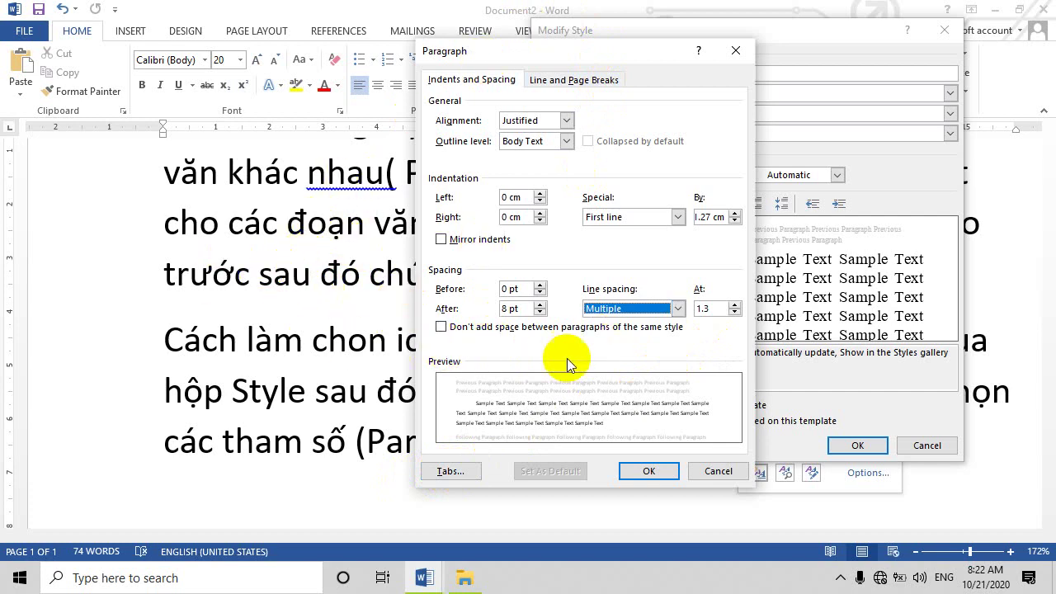
pyautogui.click(649, 472)
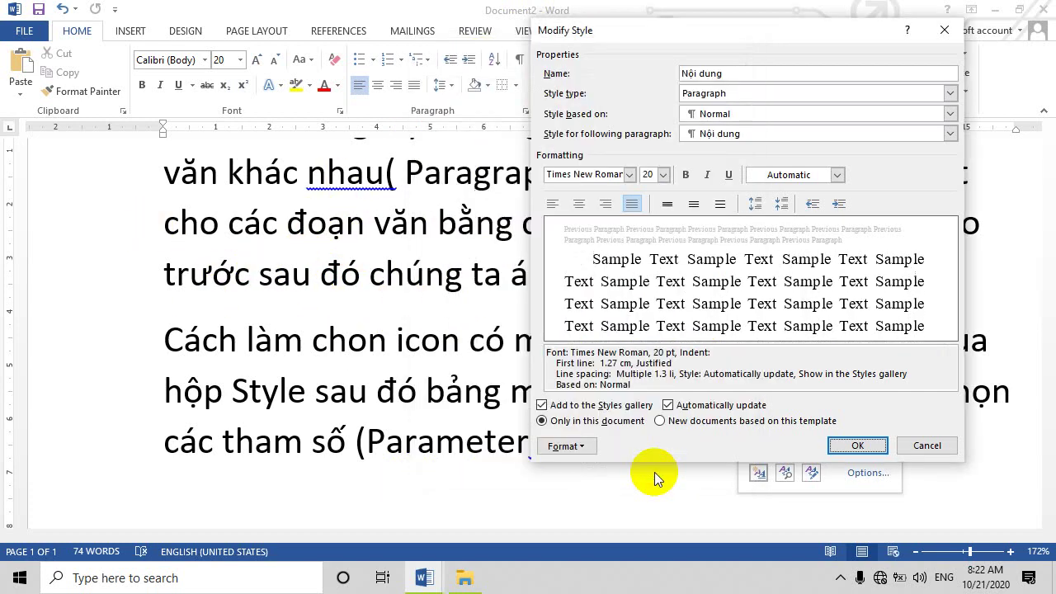
pyautogui.click(858, 447)
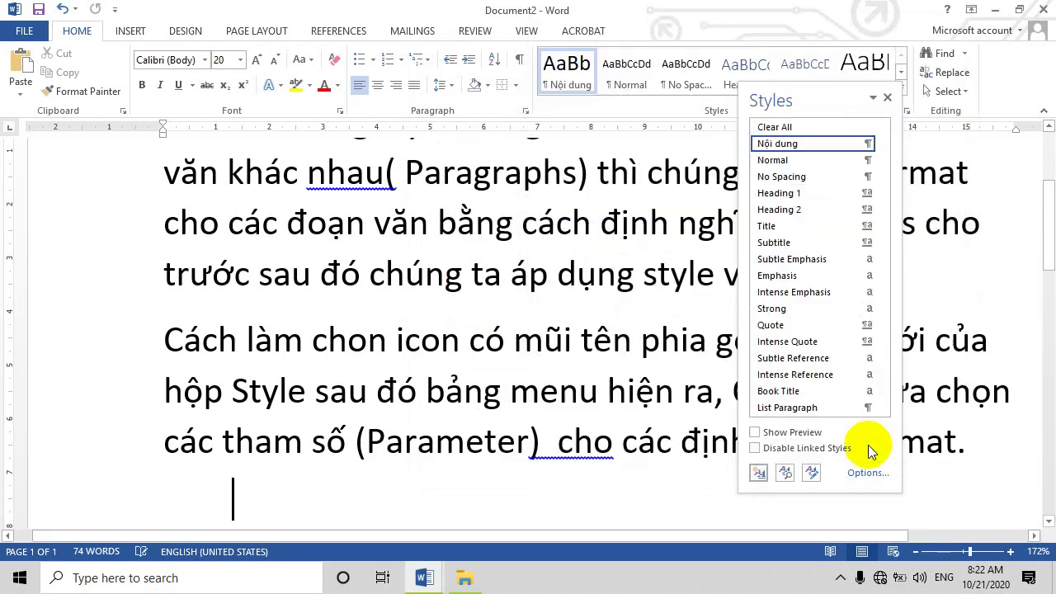
pyautogui.click(541, 304)
pyautogui.scroll(3, 540, 306)
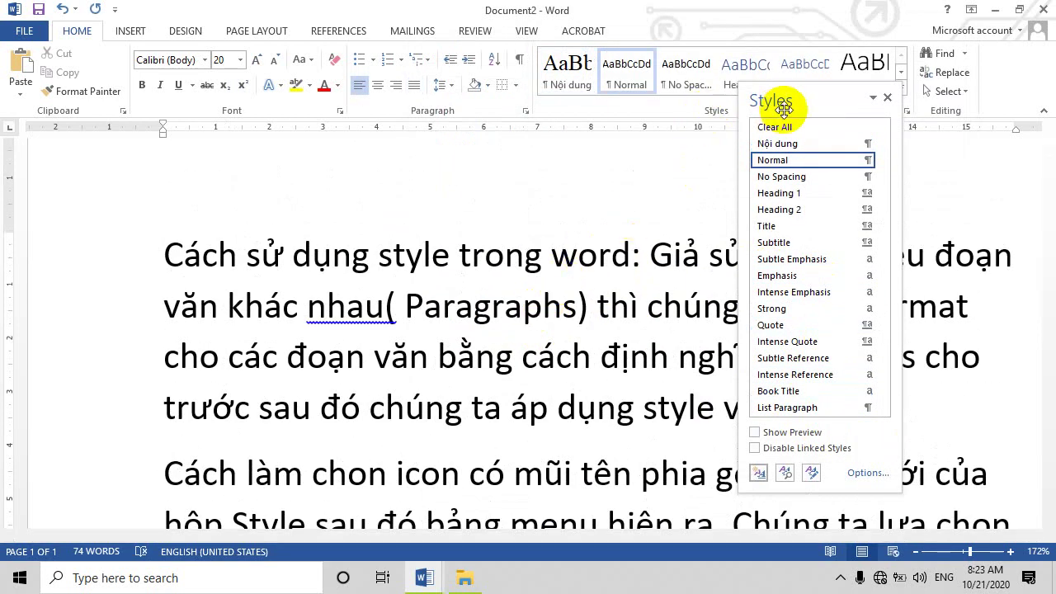
# Dock the Styles pane and apply Nội dung to the selected first paragraph.
pyautogui.moveTo(778, 101); pyautogui.dragTo(862, 107)
pyautogui.doubleClick(862, 106)
pyautogui.scroll(-1, 642, 196)
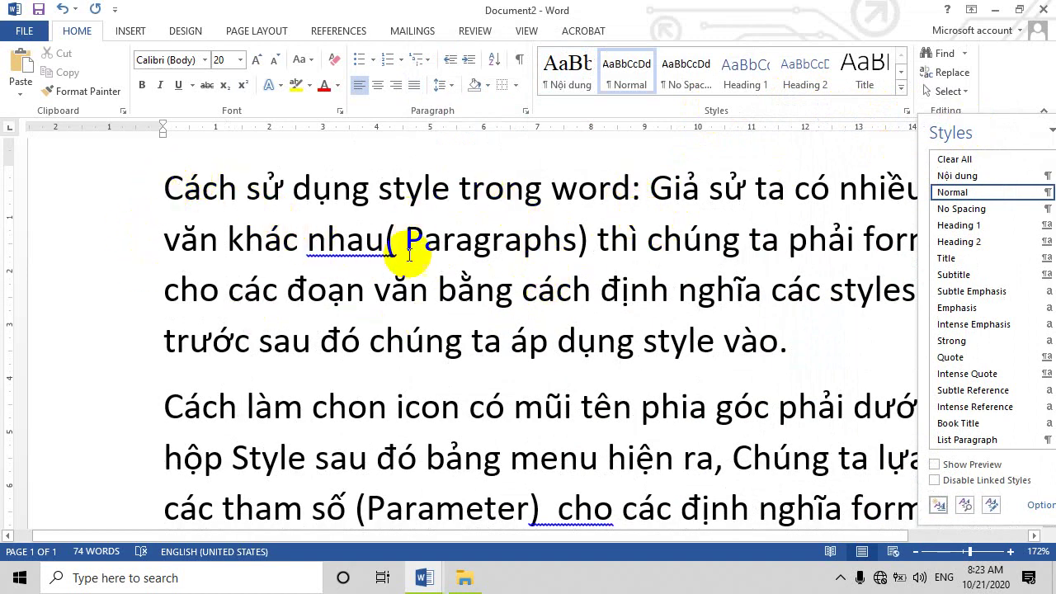
pyautogui.moveTo(162, 187); pyautogui.dragTo(837, 341)
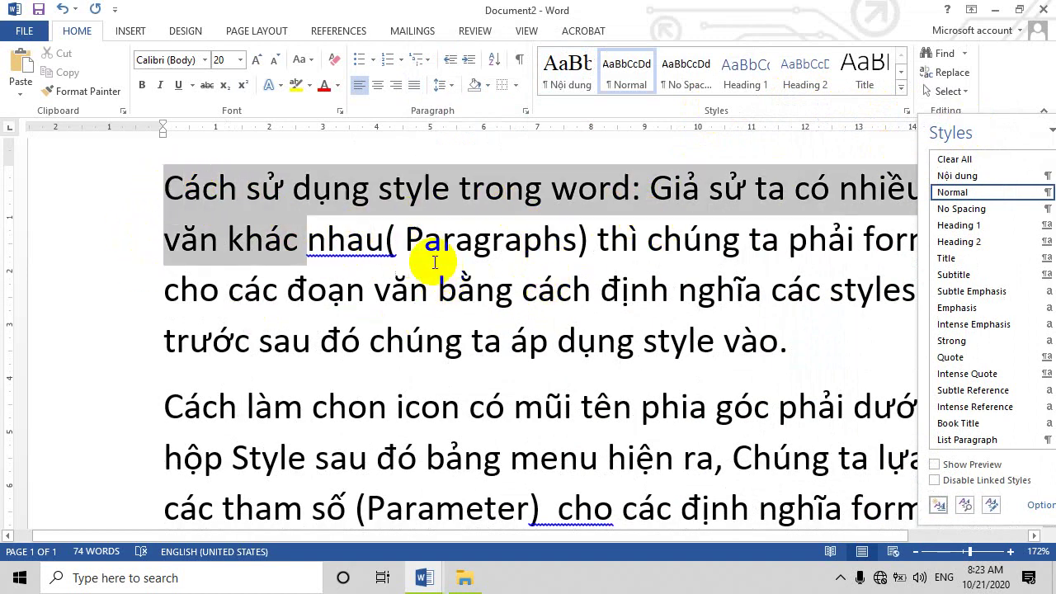
pyautogui.click(957, 176)
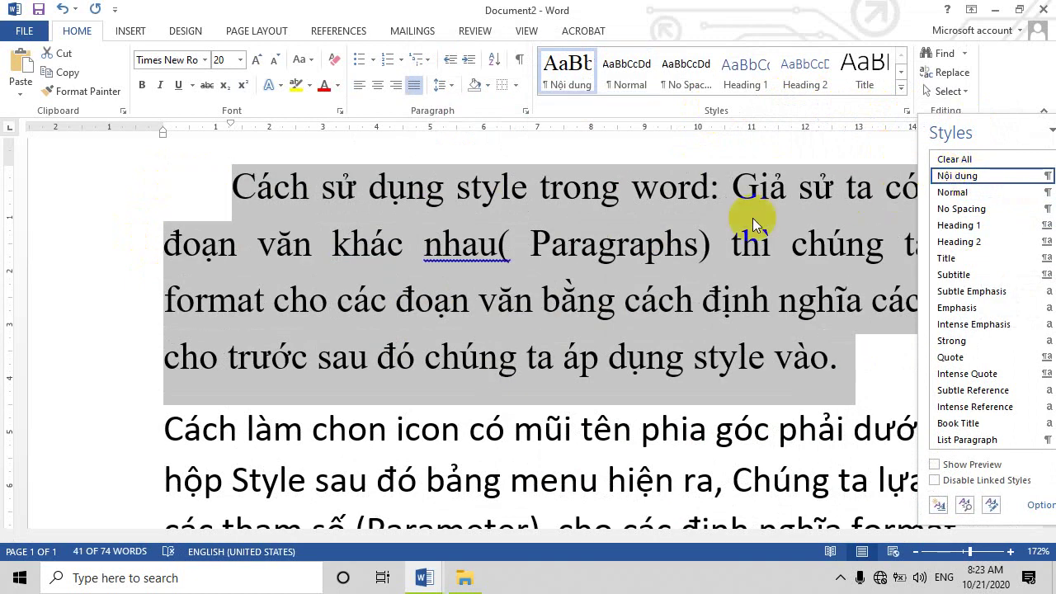
# Check the restyled first paragraph, then select its opening text.
pyautogui.scroll(-1, 537, 264)
pyautogui.click(483, 247)
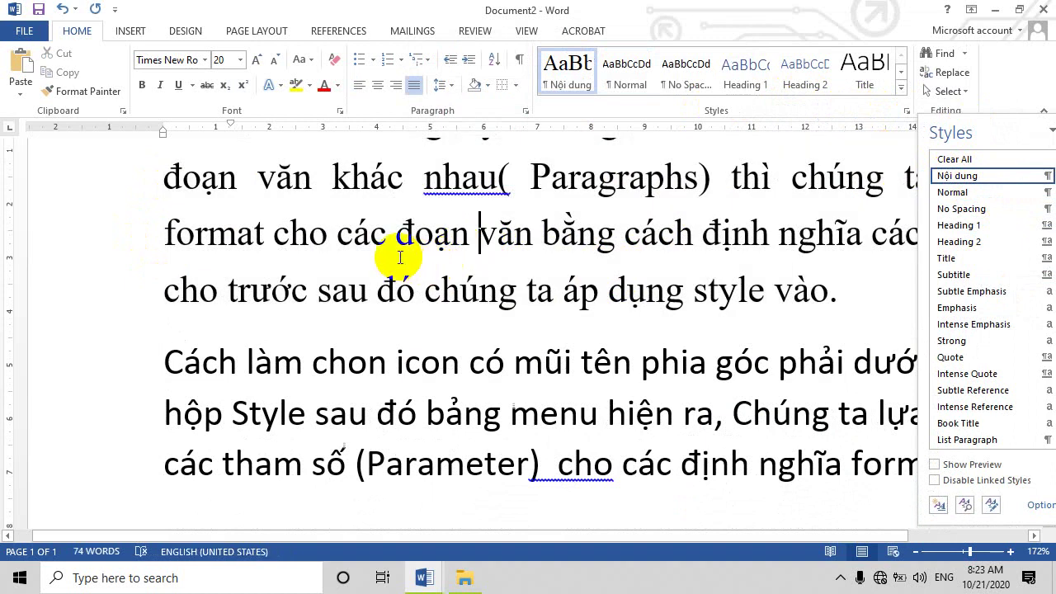
pyautogui.scroll(2, 247, 264)
pyautogui.scroll(-1, 248, 278)
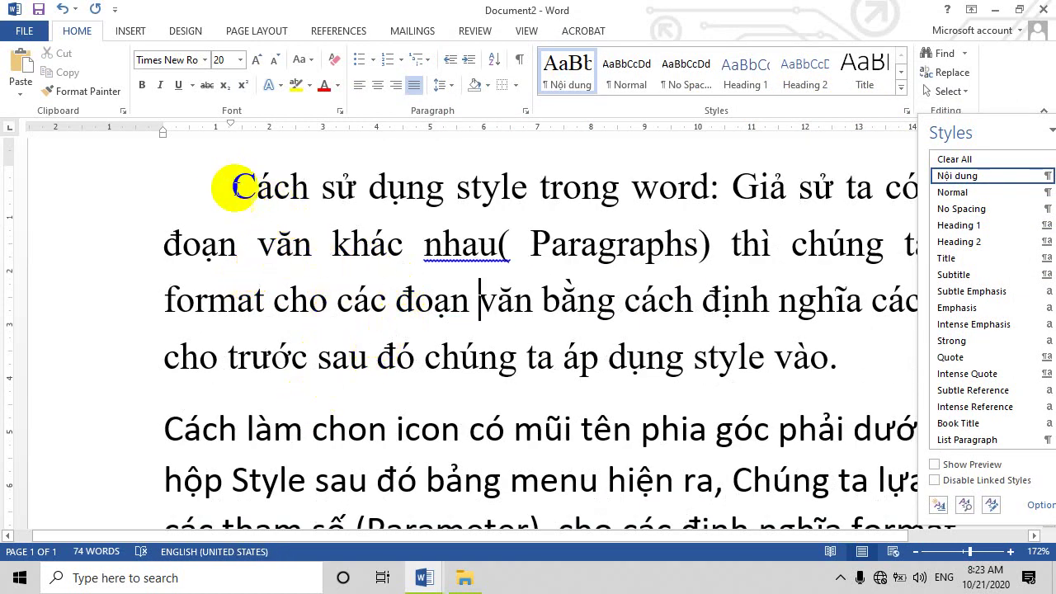
pyautogui.scroll(-1, 371, 371)
pyautogui.click(220, 363)
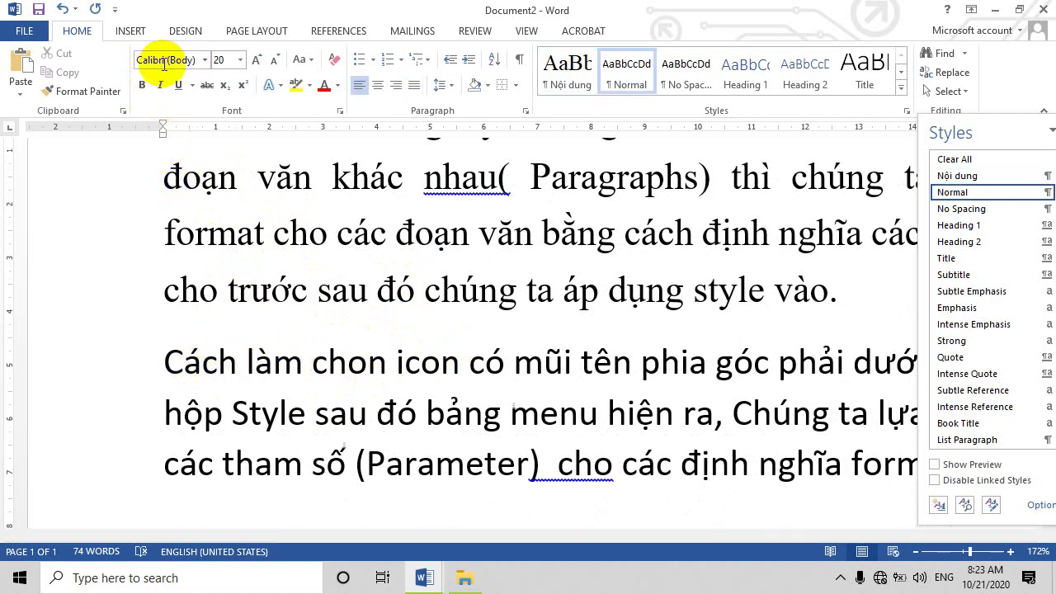
pyautogui.scroll(1, 277, 227)
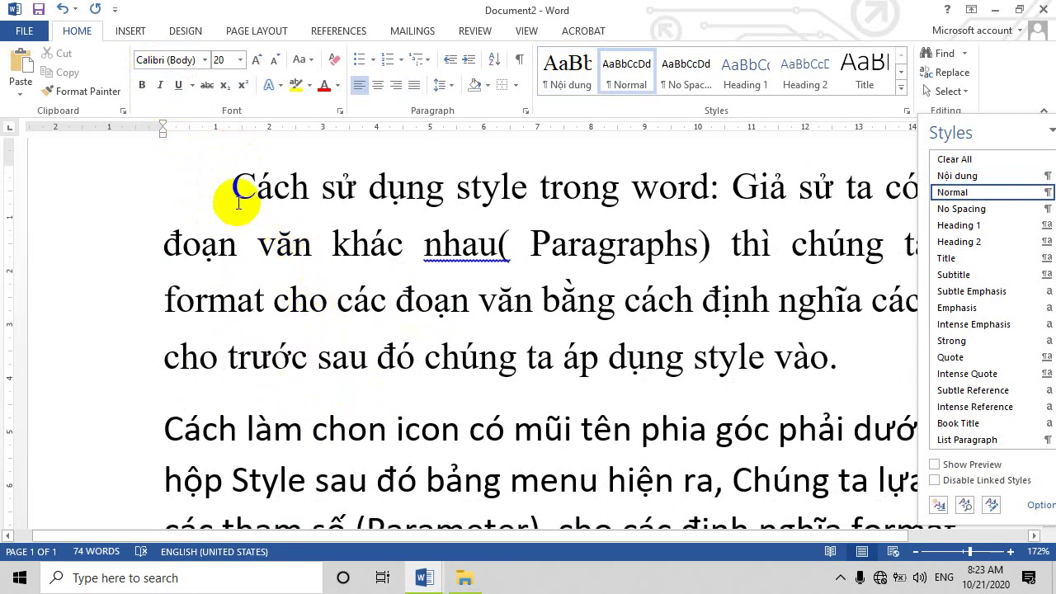
pyautogui.moveTo(232, 186); pyautogui.dragTo(419, 277)
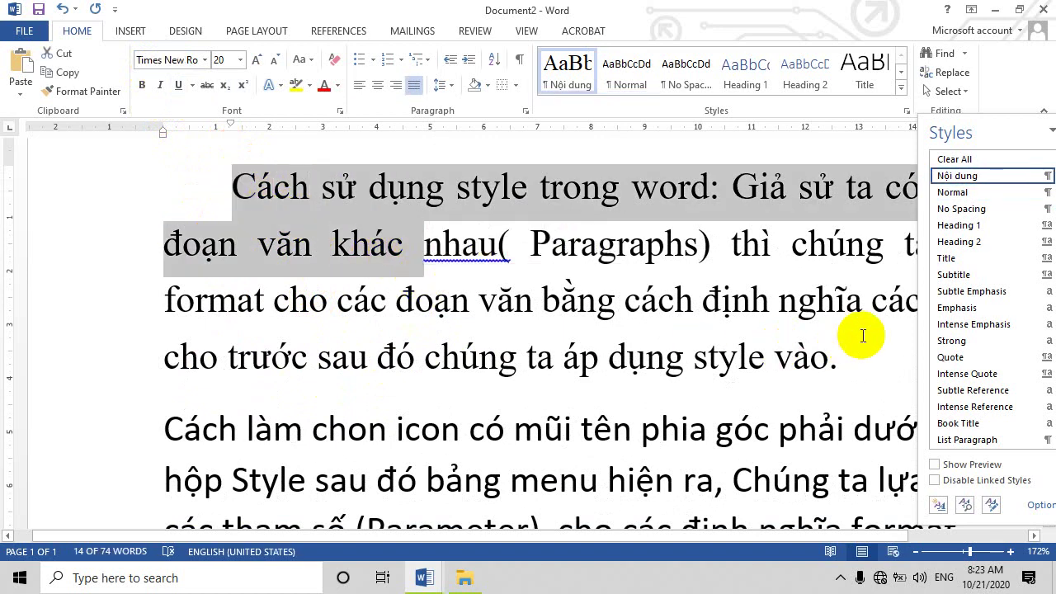
# Modify the Nội dung style so its font size is 13 pt instead of 20.
pyautogui.scroll(-1, 817, 363)
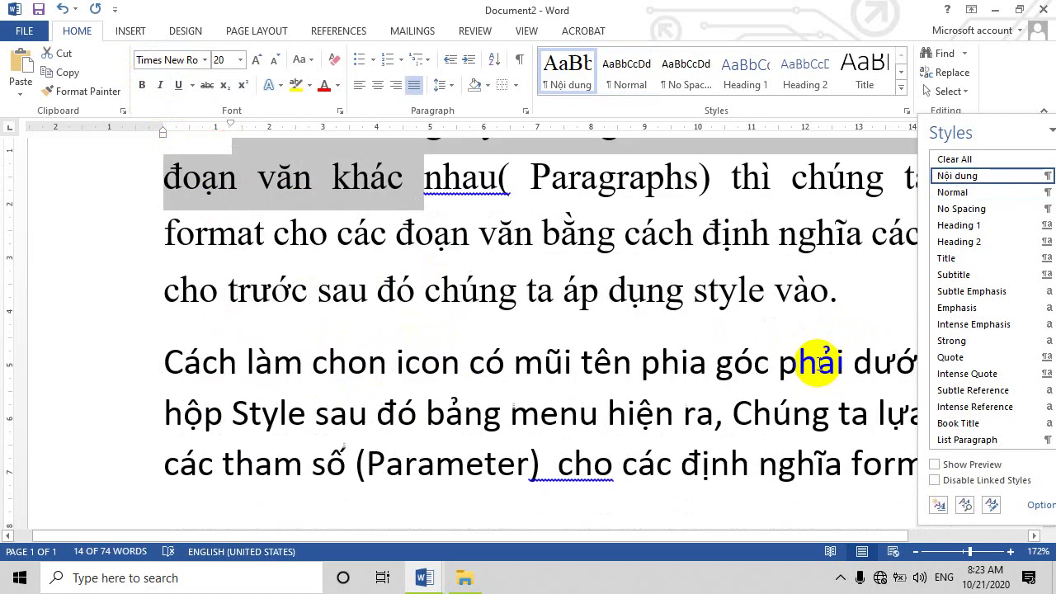
pyautogui.rightClick(961, 176)
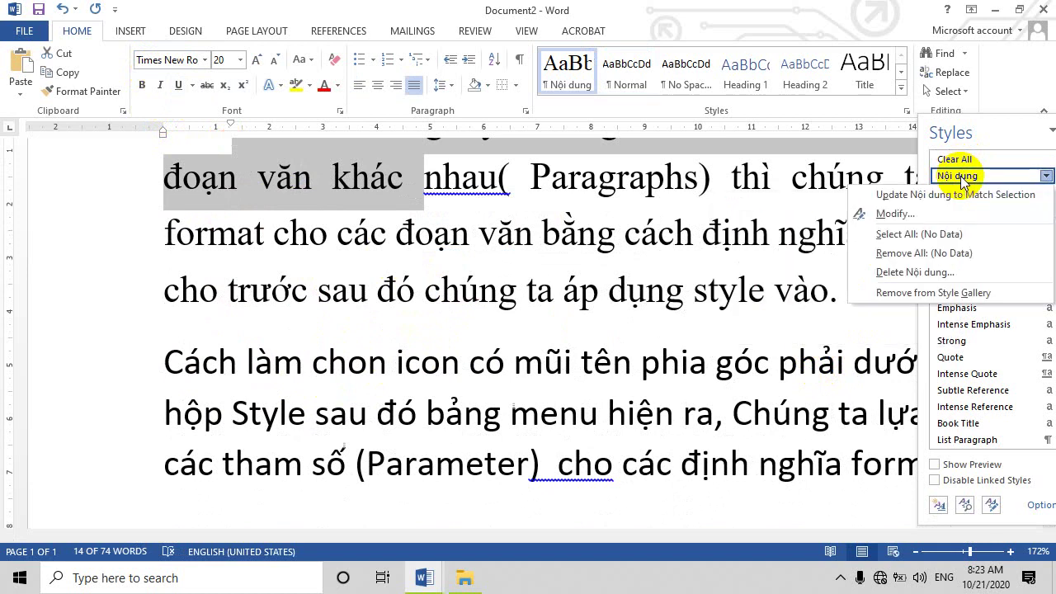
pyautogui.click(892, 215)
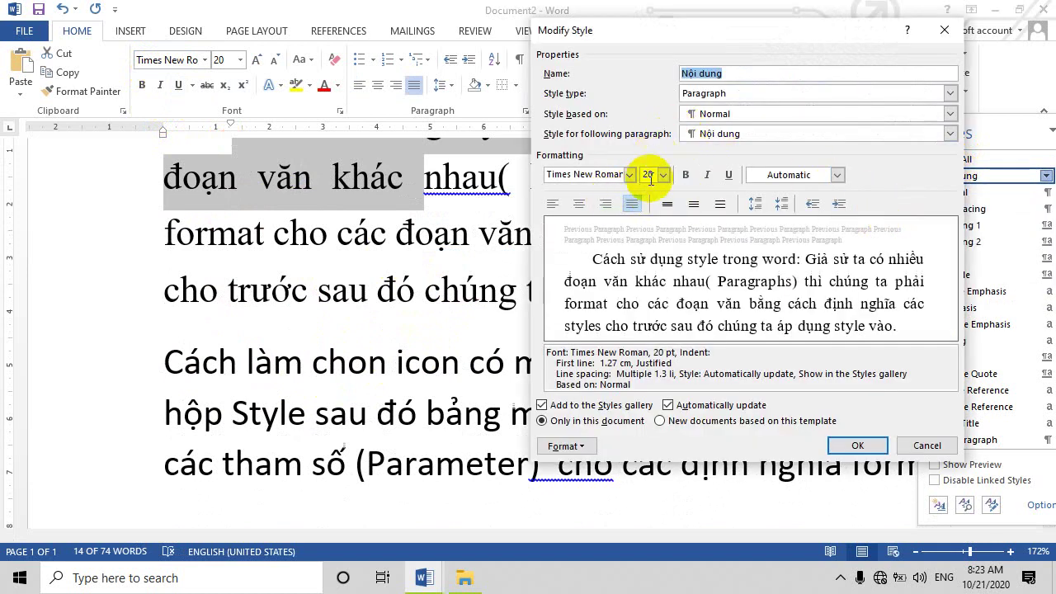
pyautogui.doubleClick(649, 175)
pyautogui.doubleClick(650, 174)
pyautogui.write('13')
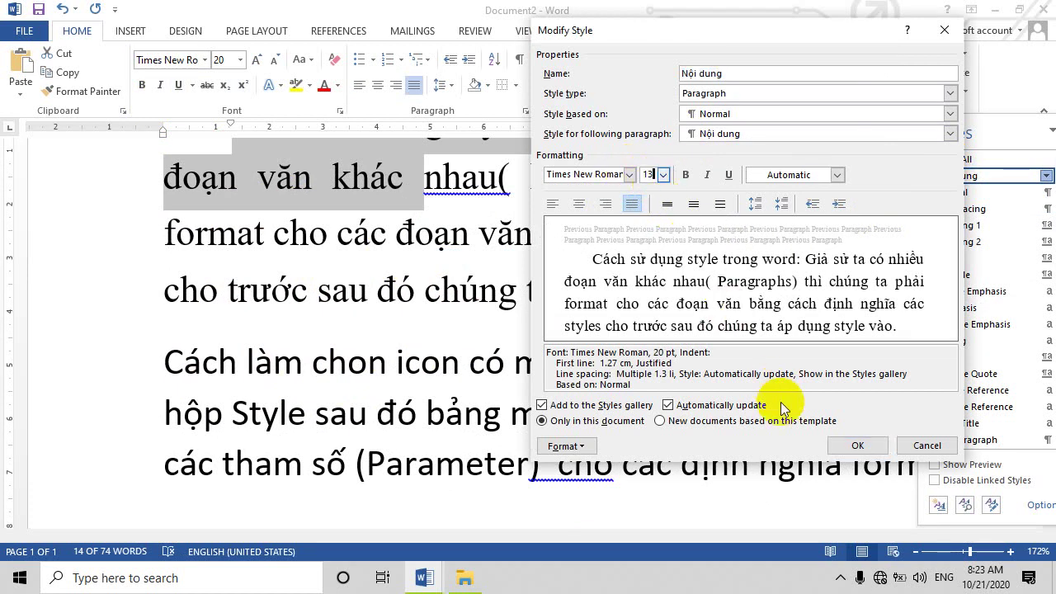
pyautogui.click(856, 446)
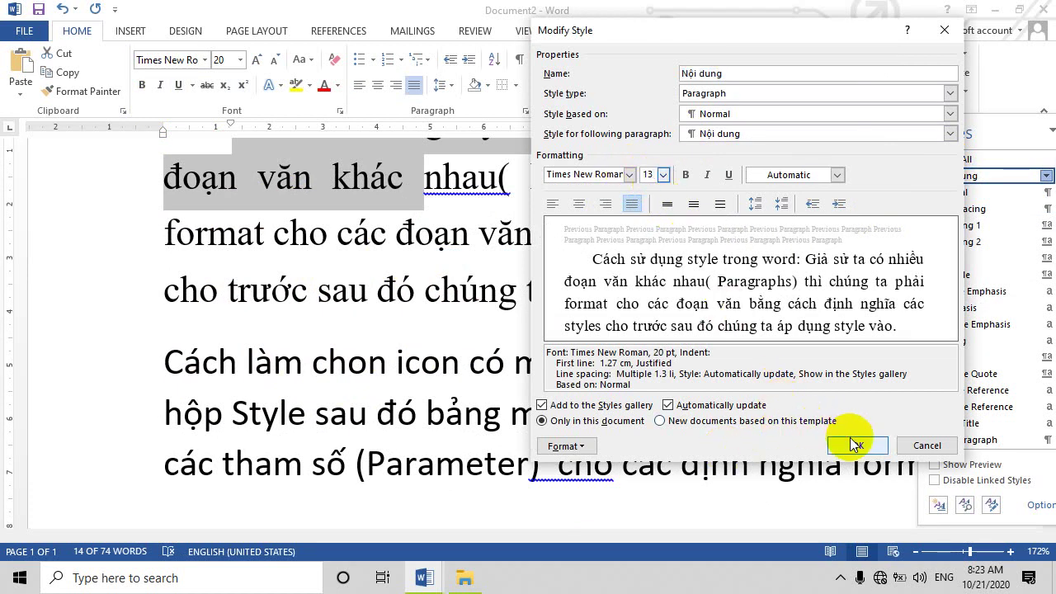
pyautogui.click(855, 446)
# Apply the Nội dung style to the second paragraph, giving it 13 pt Times New Roman.
pyautogui.scroll(3, 657, 307)
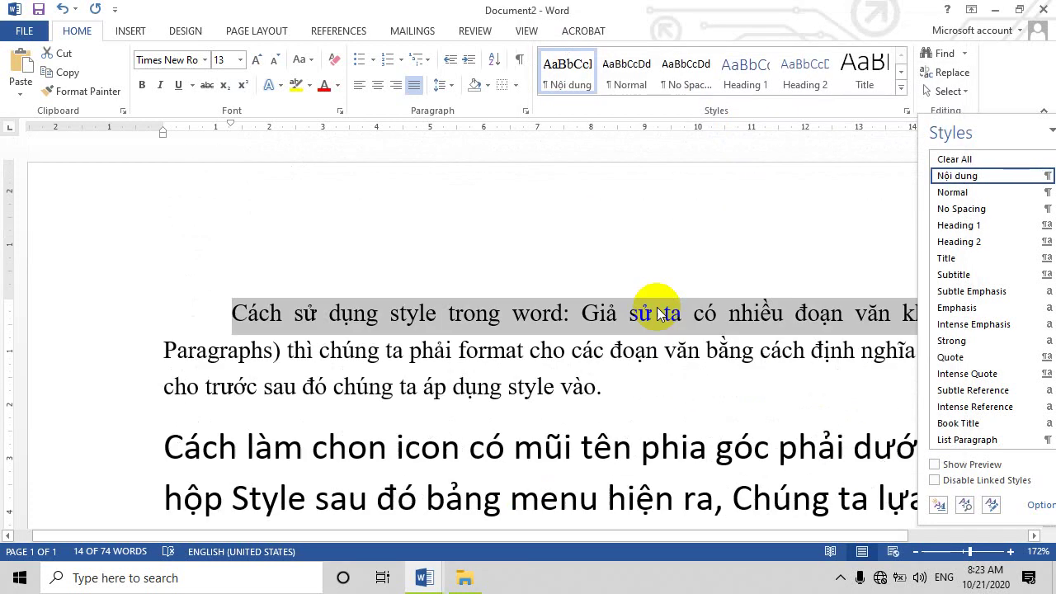
pyautogui.scroll(-1, 677, 355)
pyautogui.moveTo(961, 176)
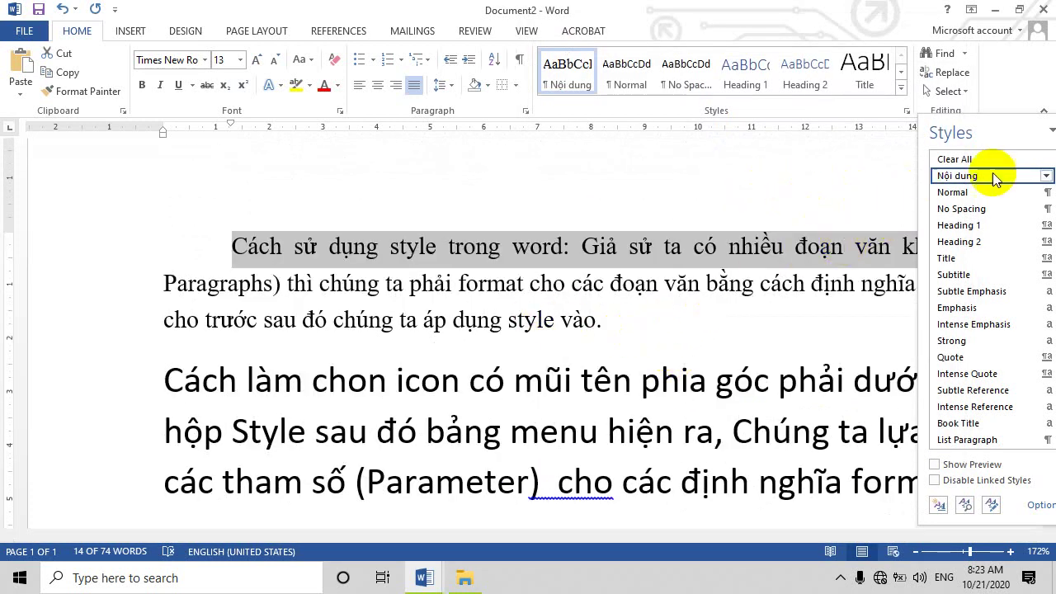
pyautogui.click(232, 246)
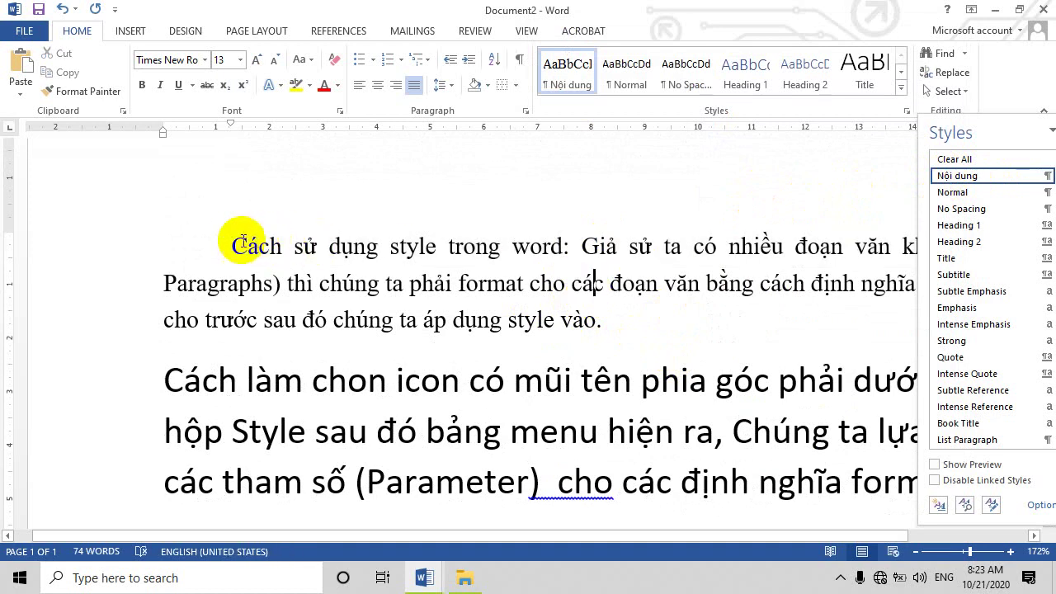
pyautogui.moveTo(233, 246); pyautogui.dragTo(604, 322)
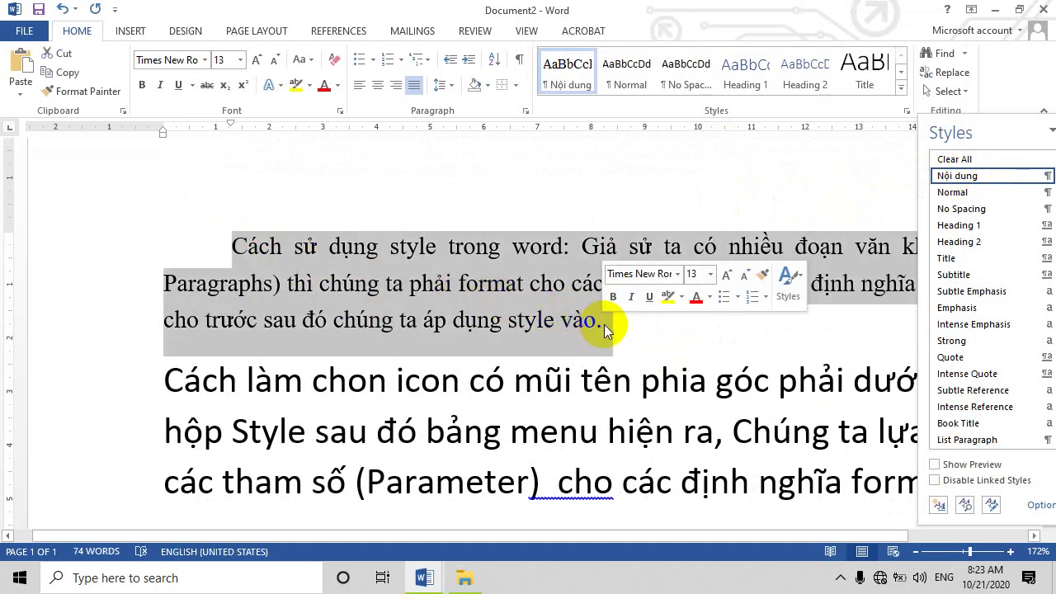
pyautogui.scroll(-1, 707, 338)
pyautogui.click(427, 365)
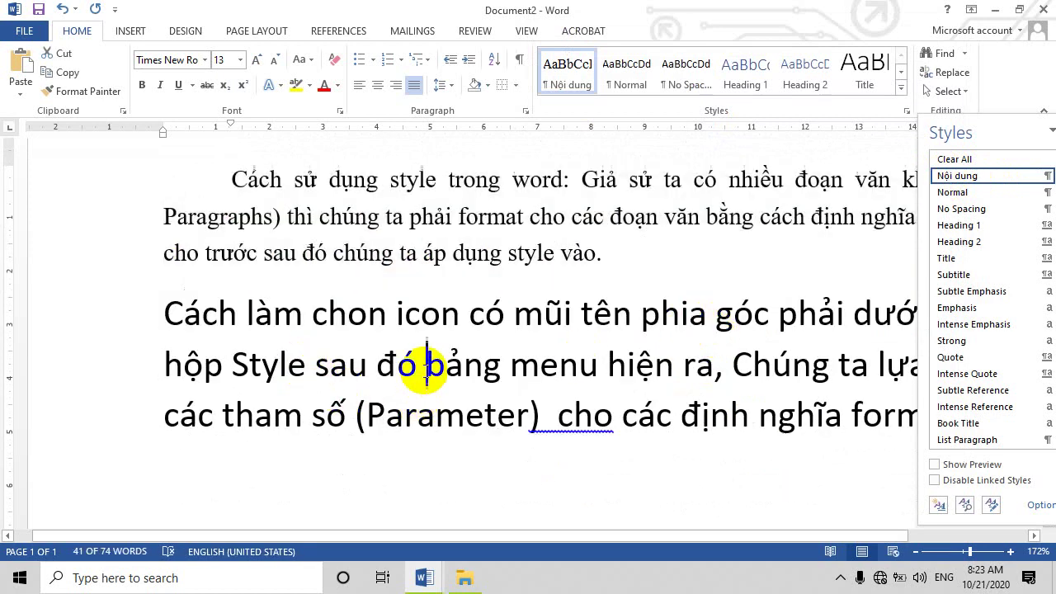
pyautogui.tripleClick(464, 365)
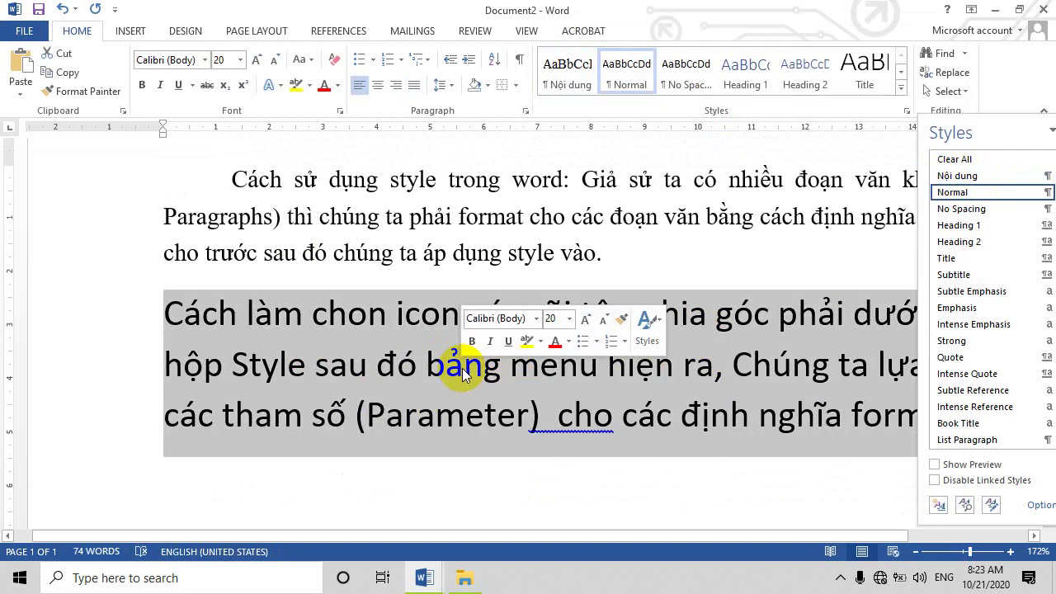
pyautogui.click(426, 460)
pyautogui.click(456, 373)
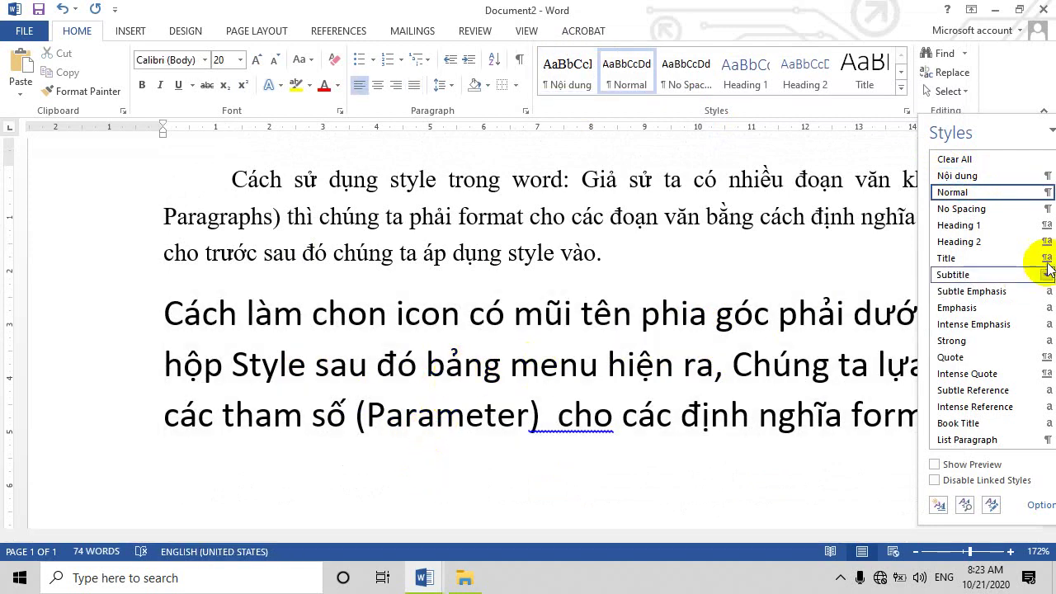
pyautogui.click(958, 178)
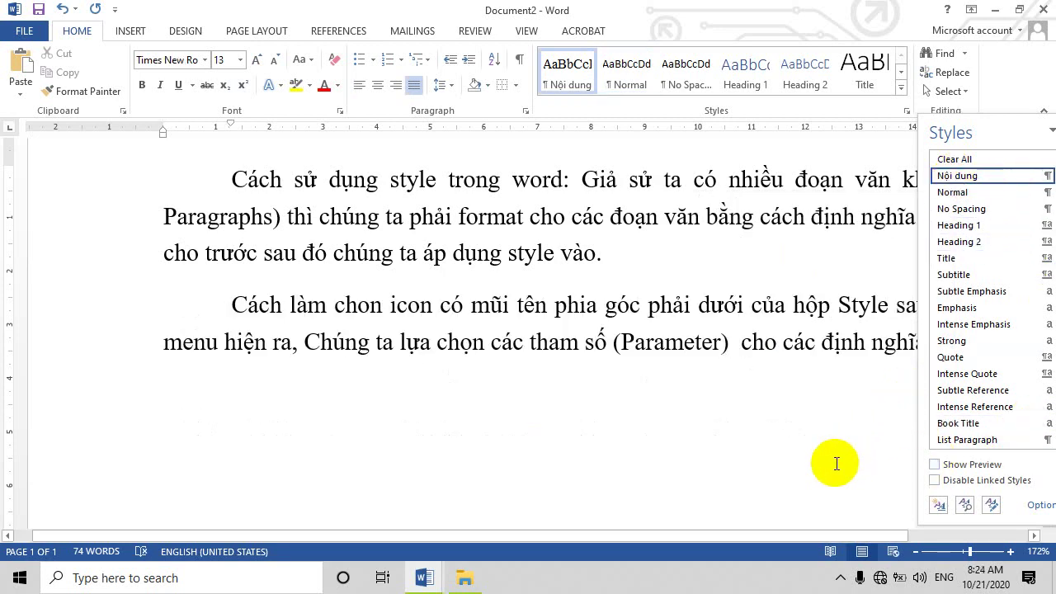
pyautogui.scroll(1, 520, 297)
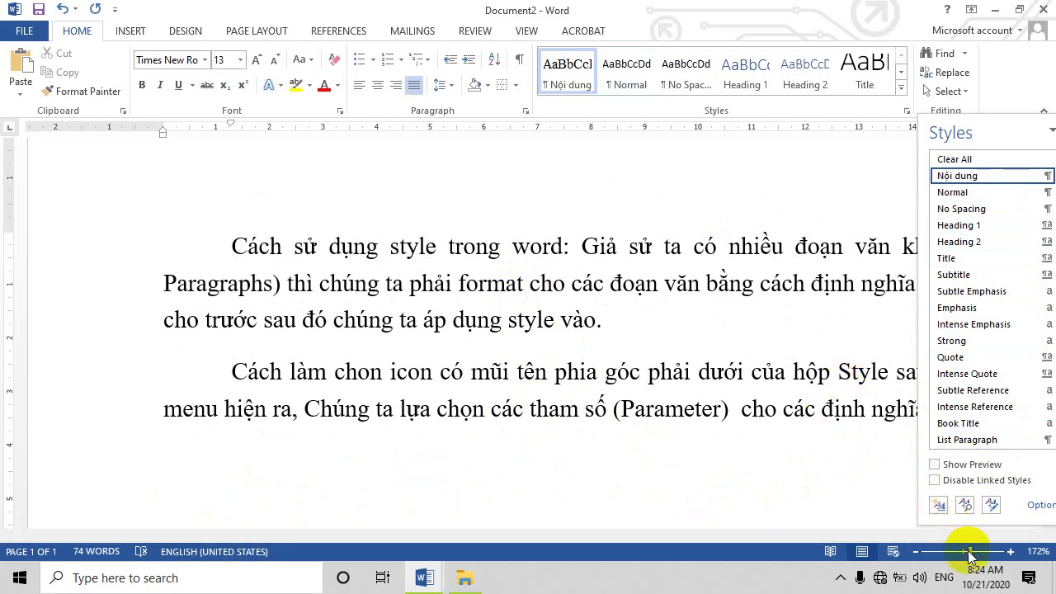
pyautogui.moveTo(970, 557); pyautogui.dragTo(962, 554)
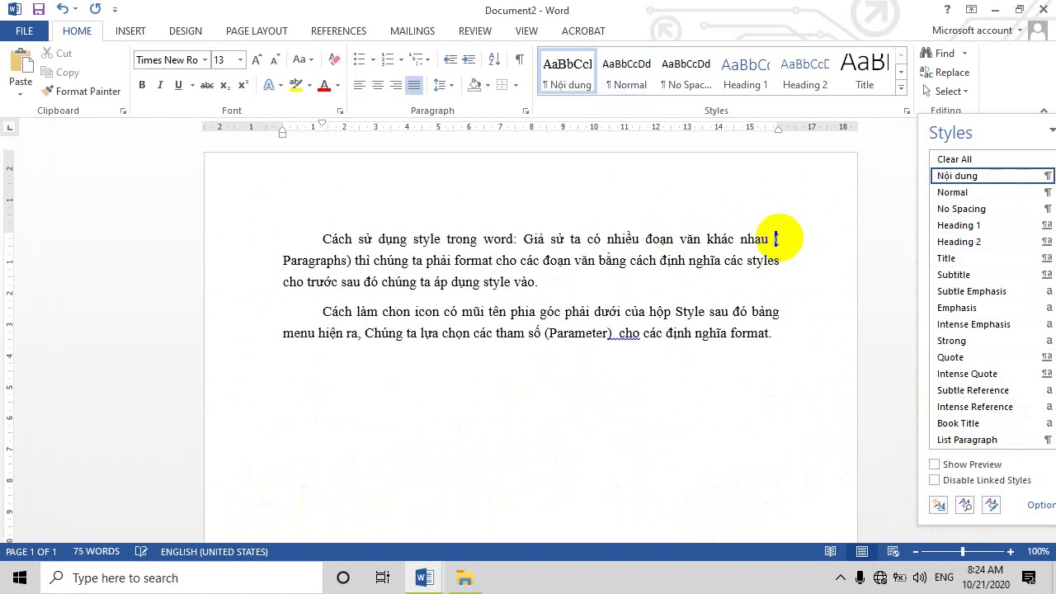
pyautogui.press('Return')
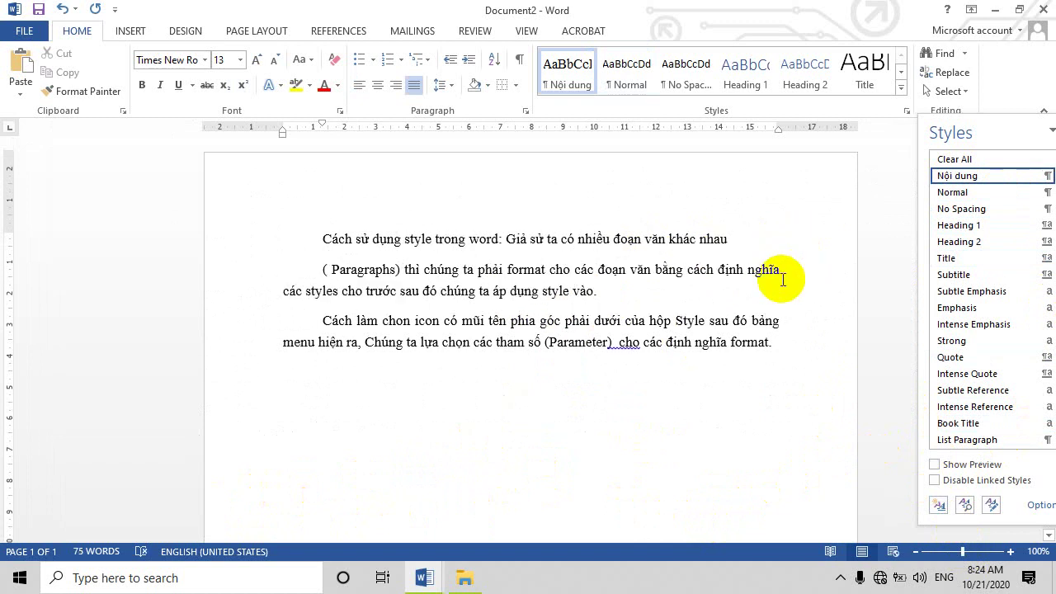
pyautogui.press('BackSpace')
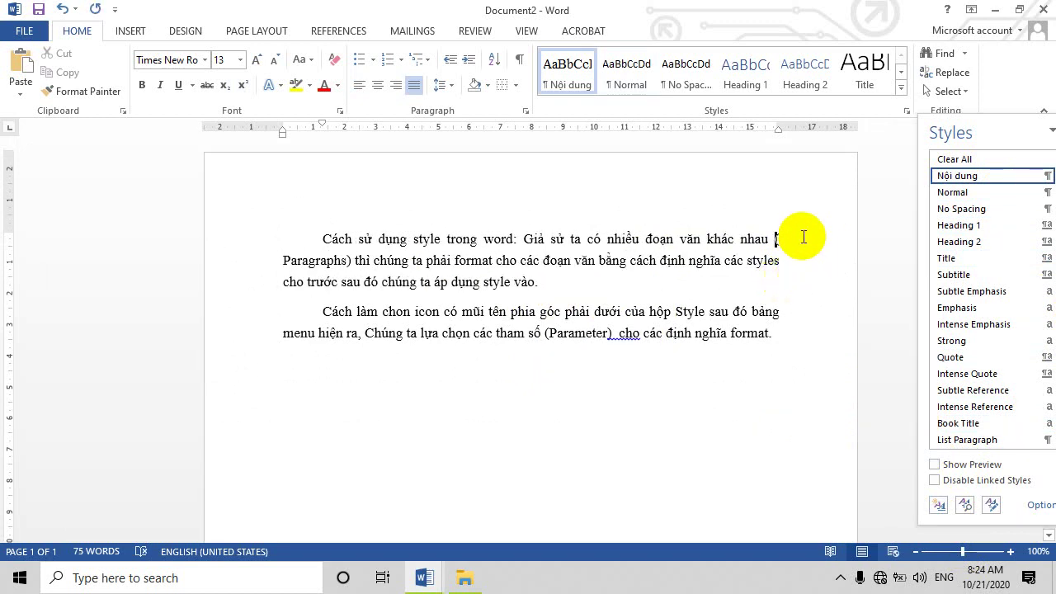
pyautogui.moveTo(322, 312); pyautogui.dragTo(832, 343)
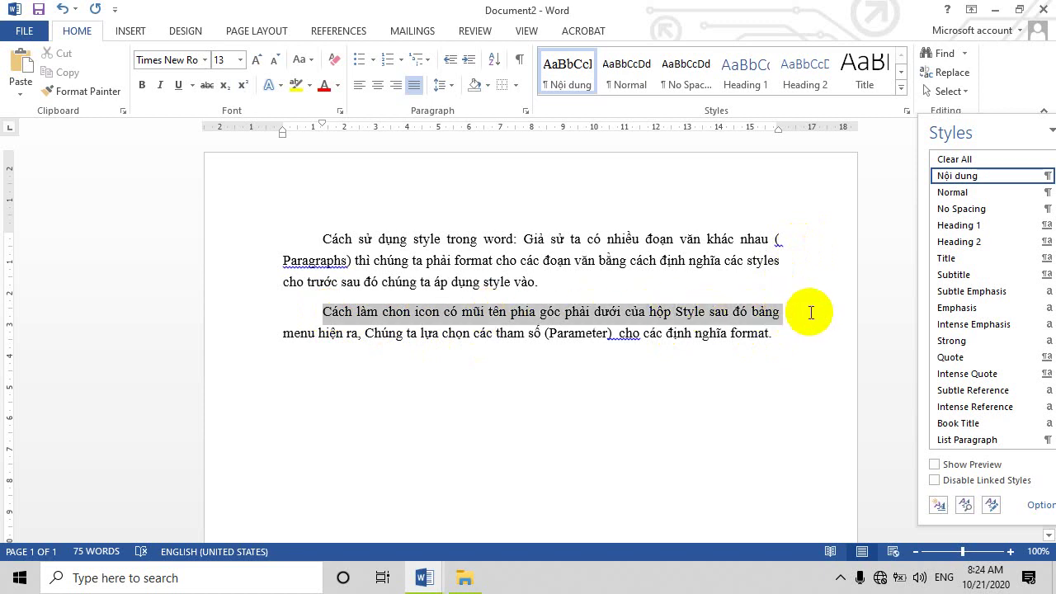
pyautogui.click(604, 277)
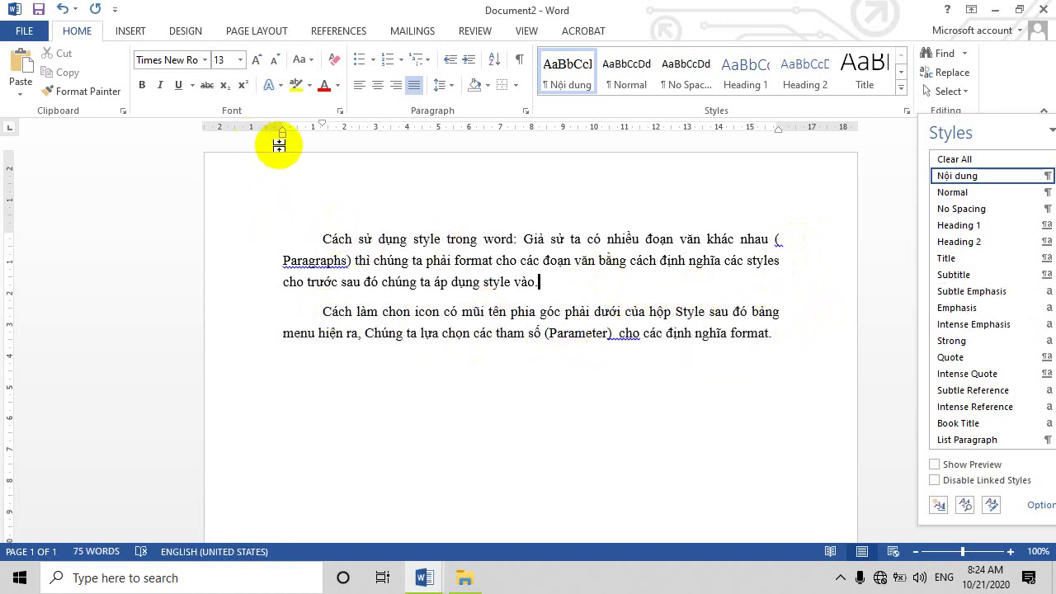
pyautogui.moveTo(319, 238)
pyautogui.mouseDown()
pyautogui.moveTo(432, 302)
pyautogui.moveTo(708, 349)
pyautogui.moveTo(755, 347)
pyautogui.mouseUp()
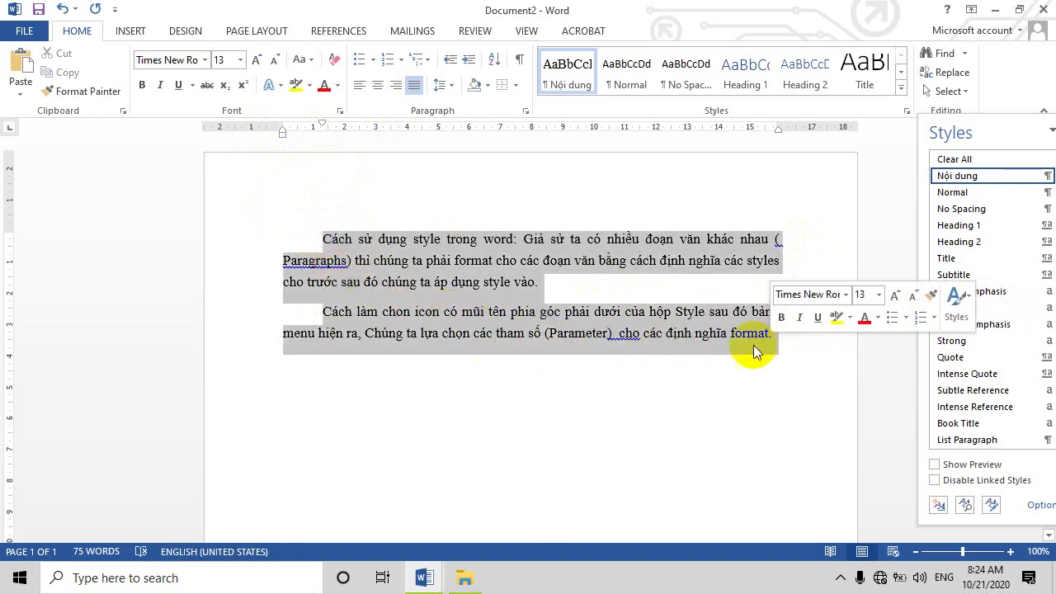
pyautogui.click(322, 239)
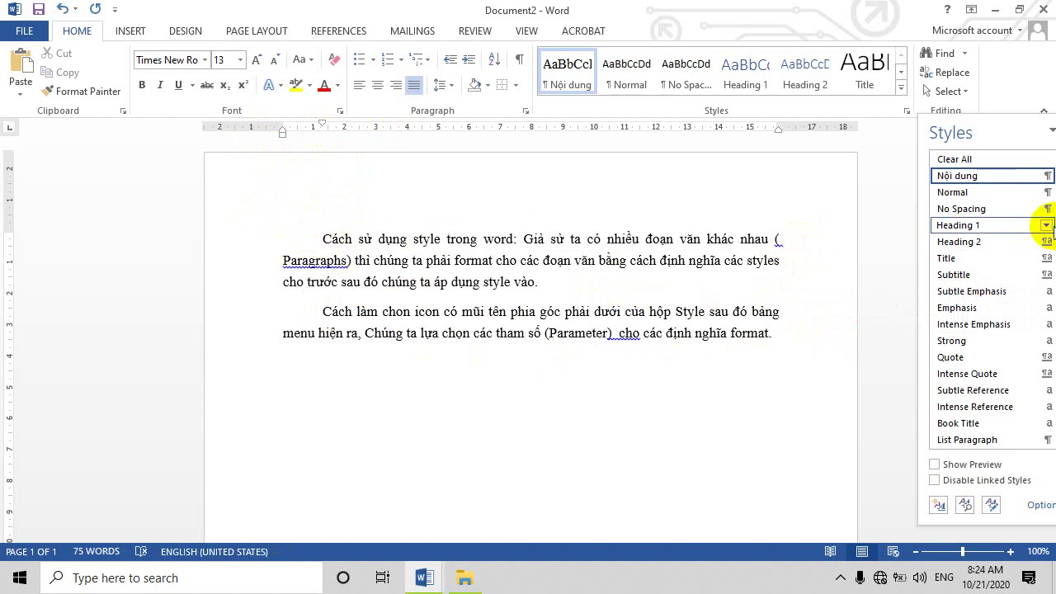
pyautogui.moveTo(957, 175)
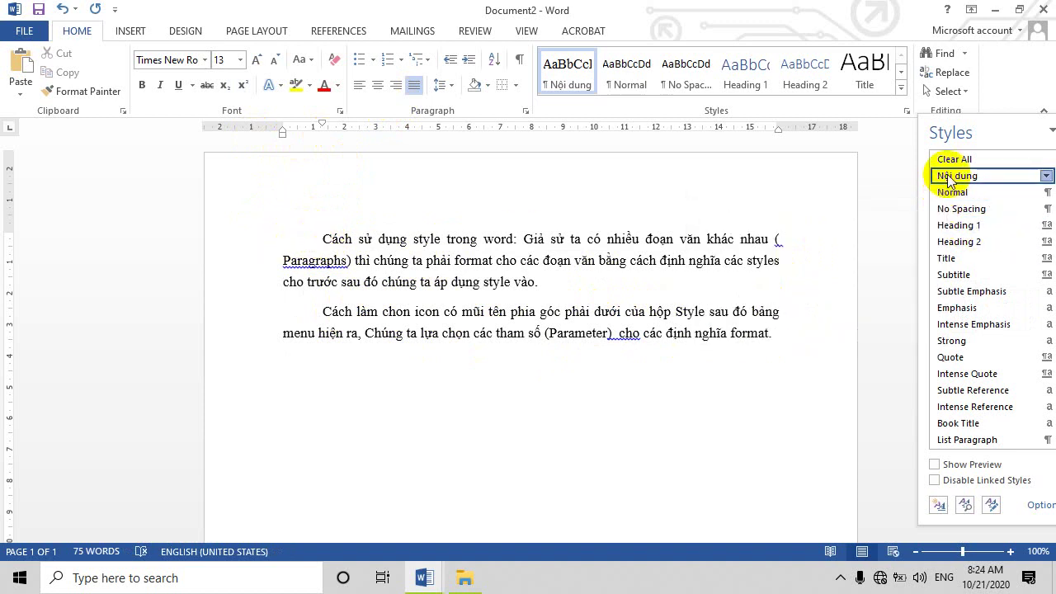
# In the Nội dung style's paragraph settings, set the first-line indent to 1 cm.
pyautogui.rightClick(947, 176)
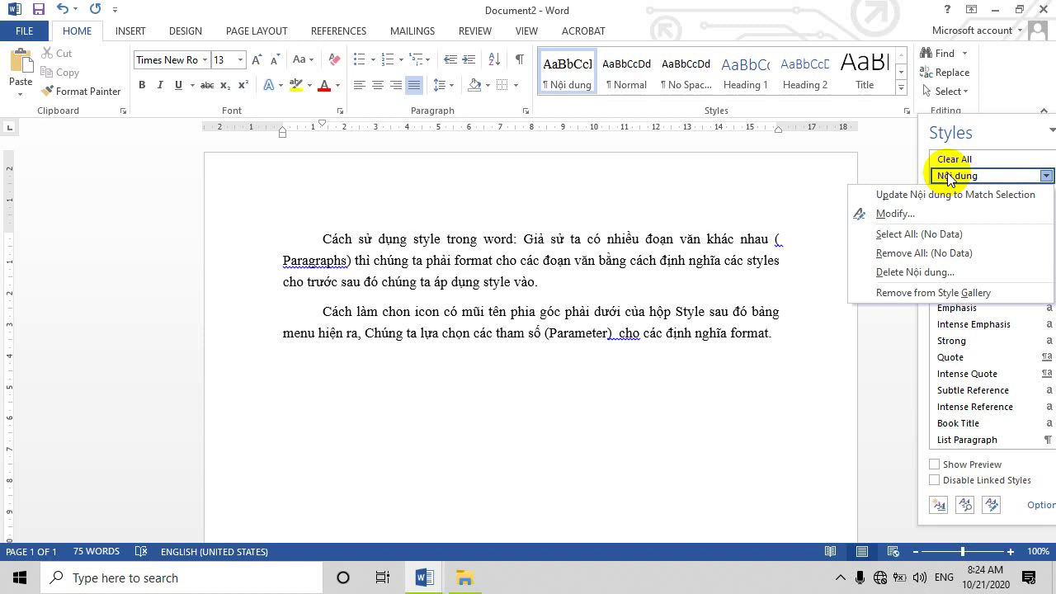
pyautogui.click(893, 214)
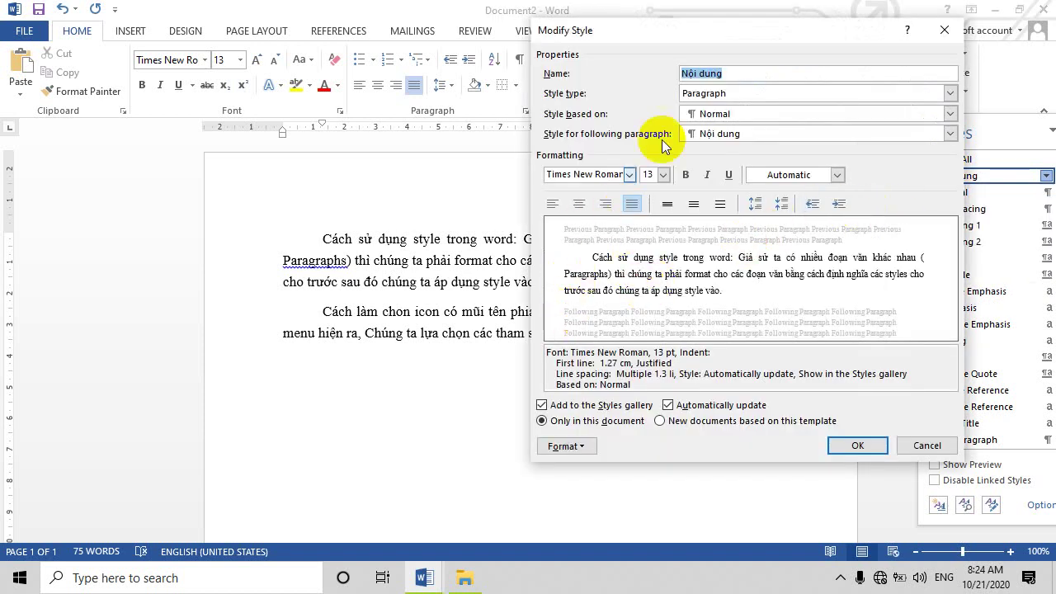
pyautogui.click(566, 446)
pyautogui.click(566, 447)
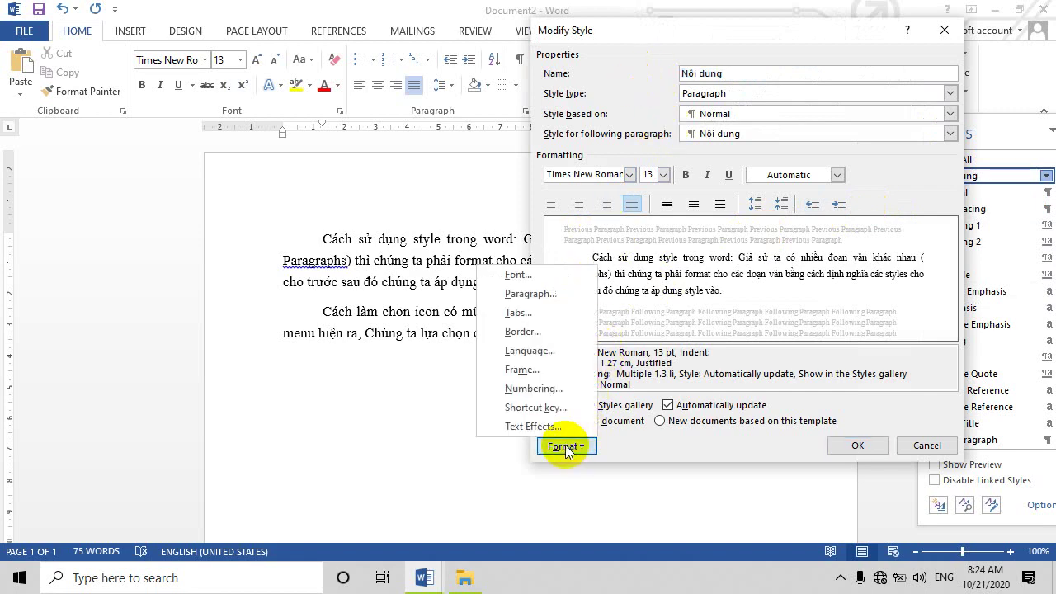
pyautogui.click(522, 295)
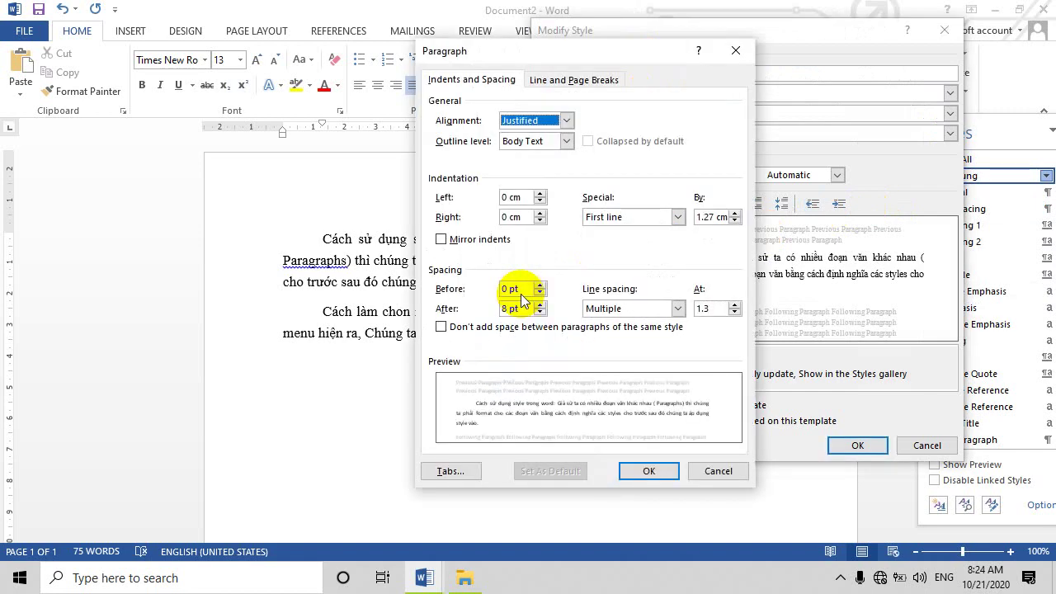
pyautogui.click(709, 217)
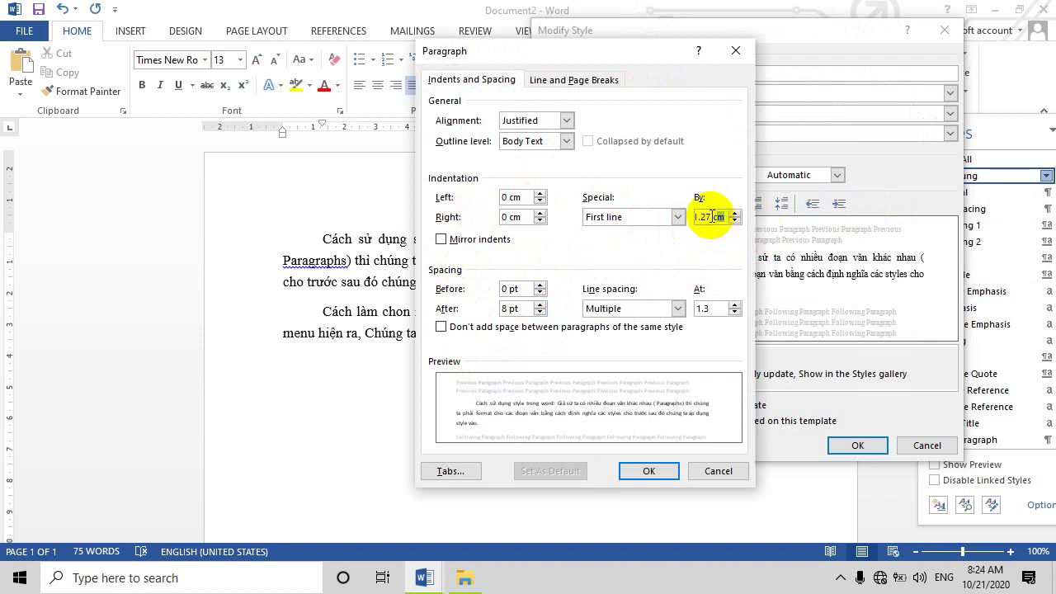
pyautogui.scroll(1, 635, 218)
pyautogui.scroll(-1, 635, 218)
pyautogui.press('Tab')
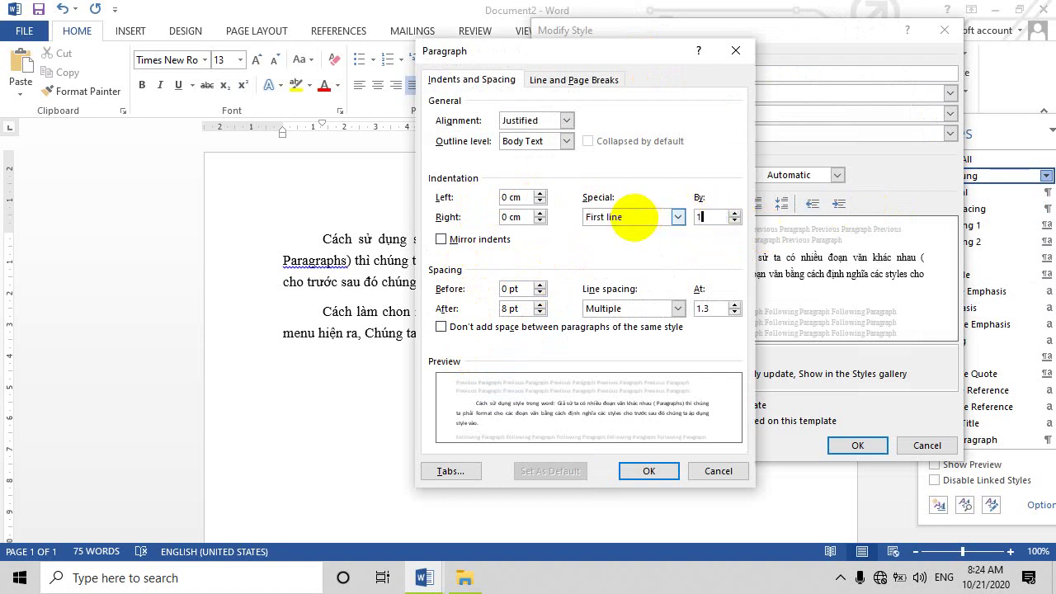
pyautogui.write('1cm')
pyautogui.click(641, 471)
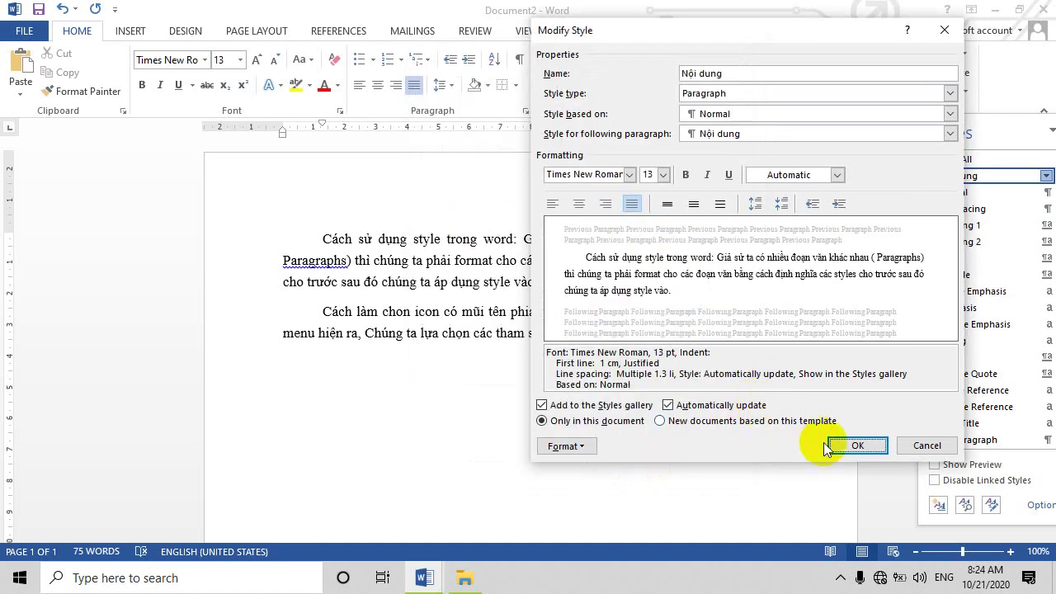
pyautogui.click(855, 446)
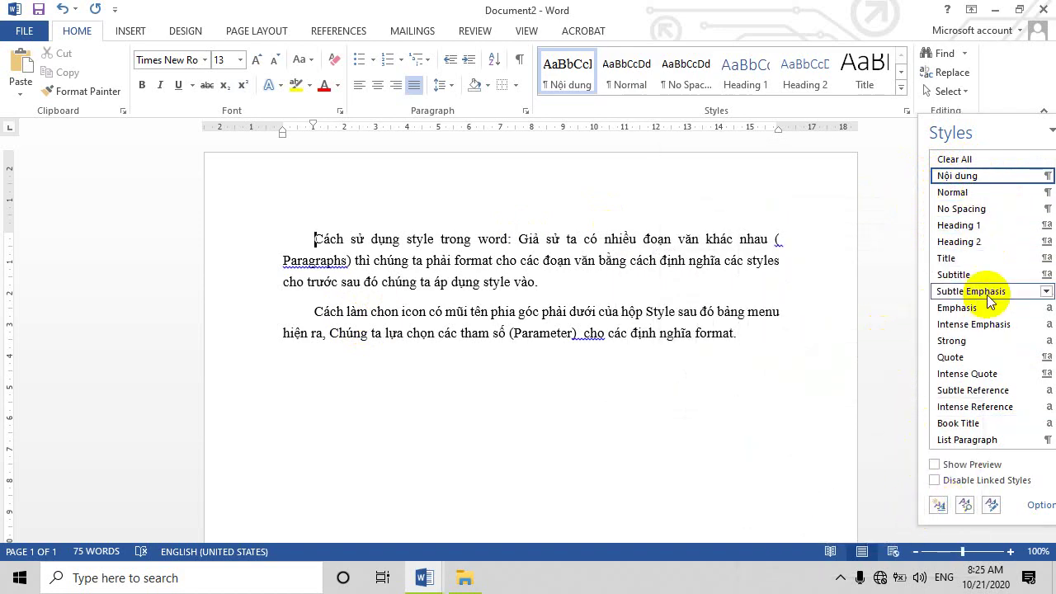
pyautogui.moveTo(315, 239); pyautogui.dragTo(545, 282)
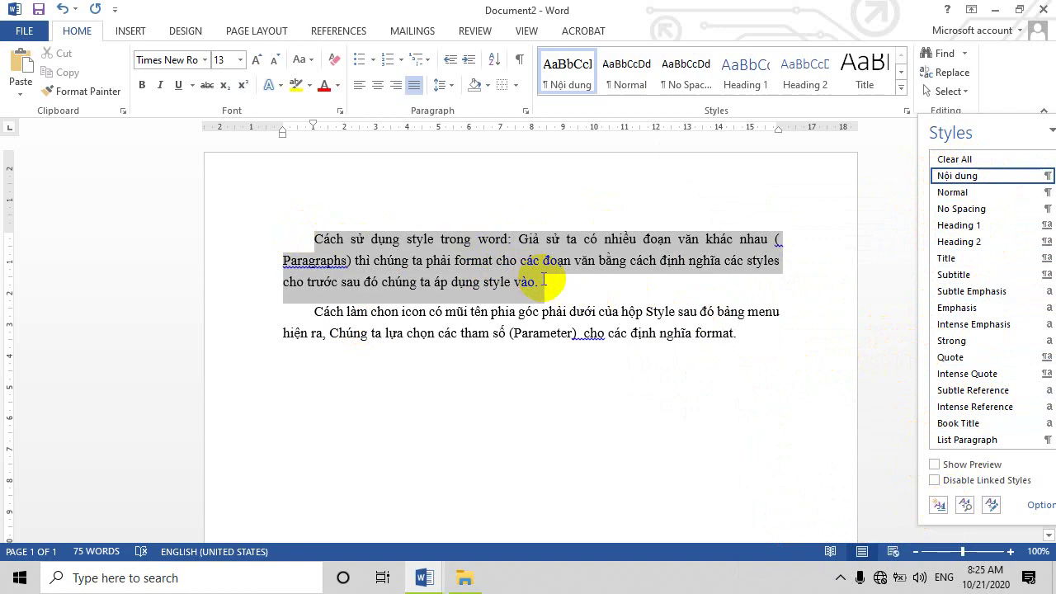
pyautogui.click(953, 230)
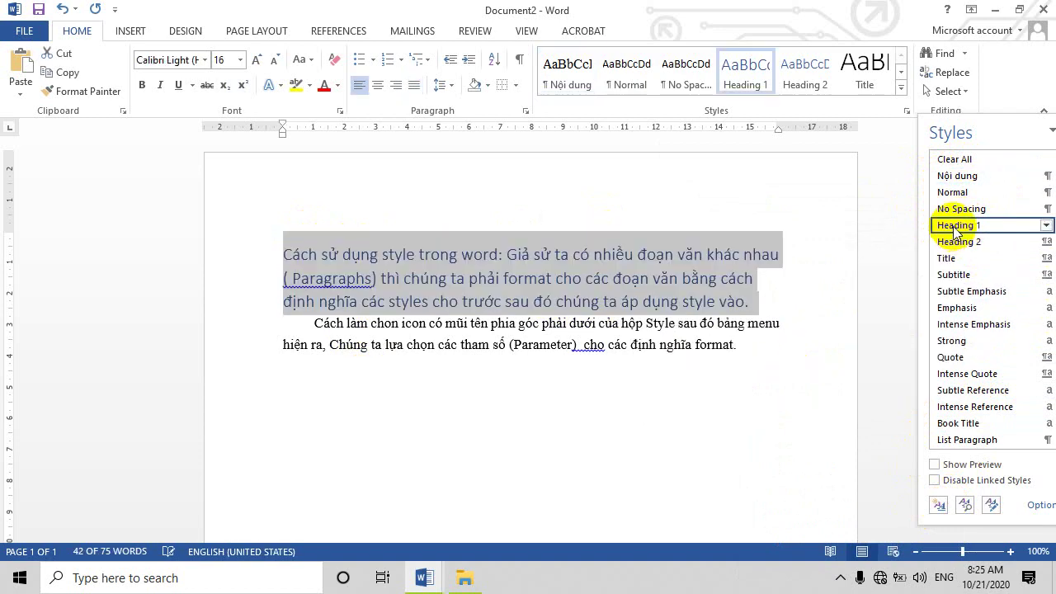
pyautogui.click(496, 411)
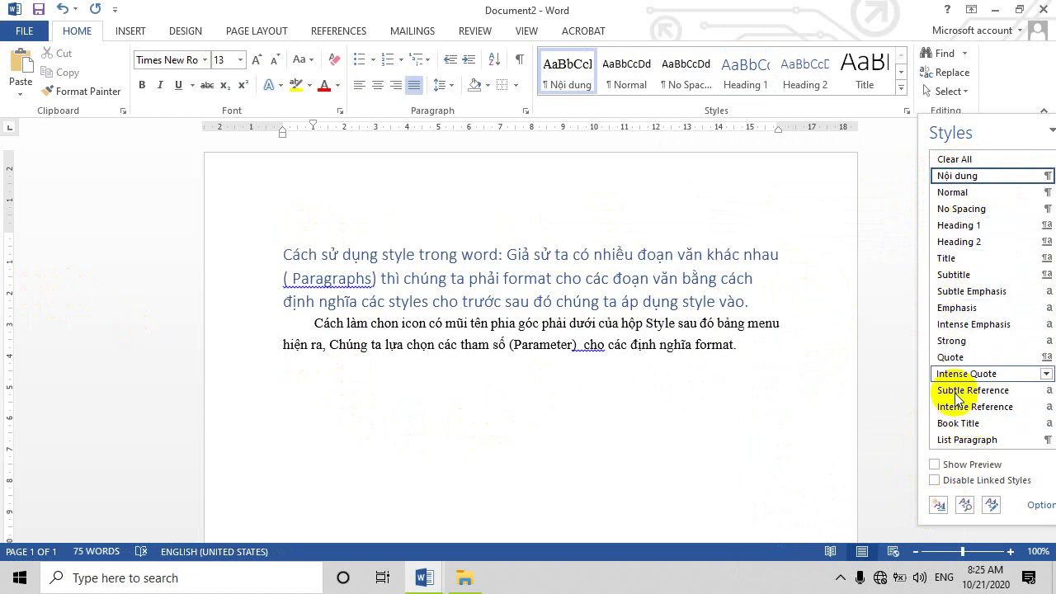
pyautogui.moveTo(957, 175)
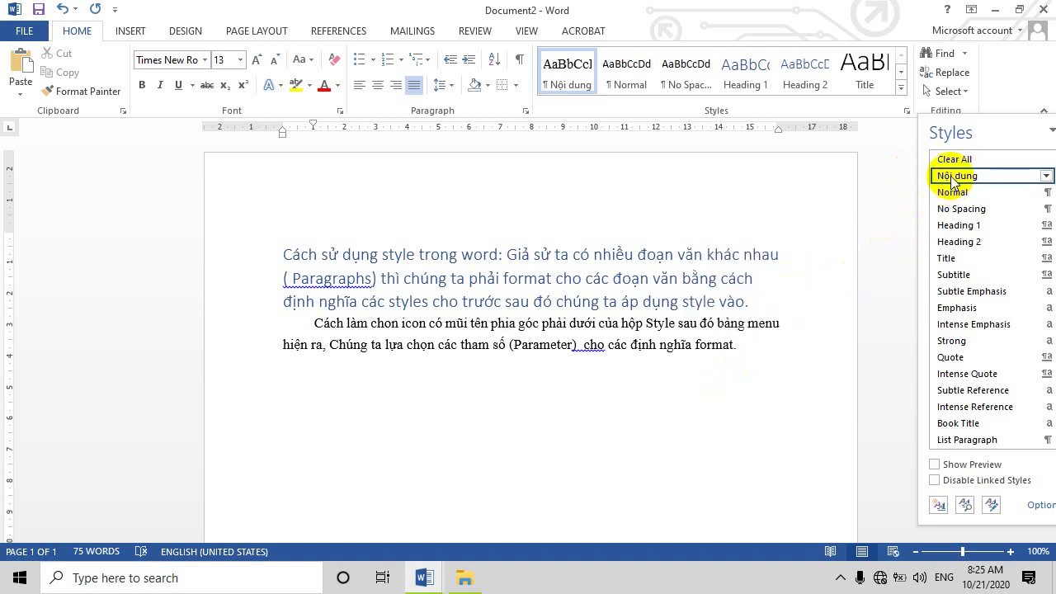
pyautogui.click(347, 273)
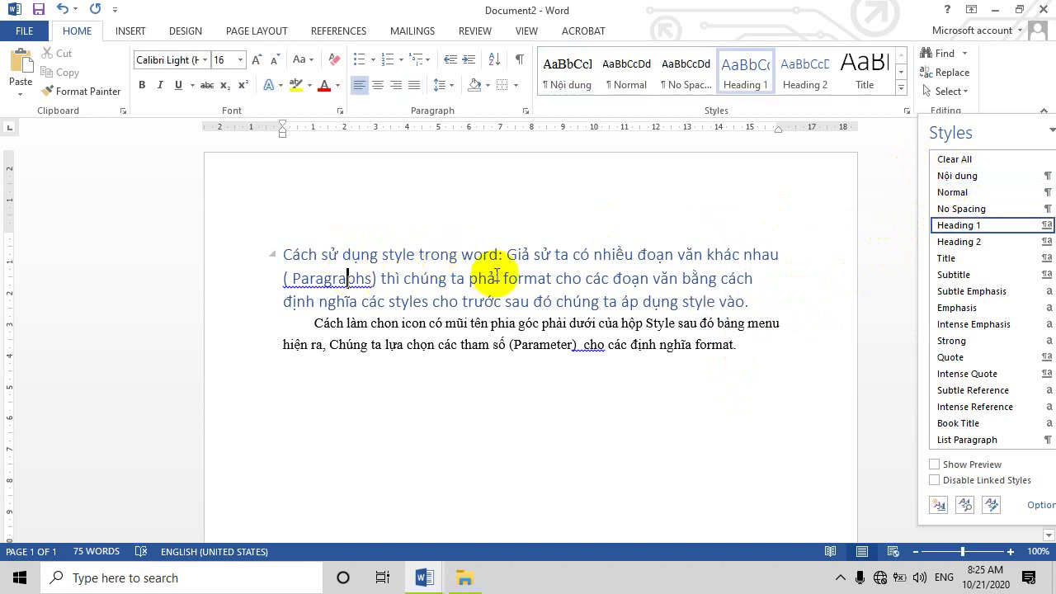
pyautogui.click(942, 175)
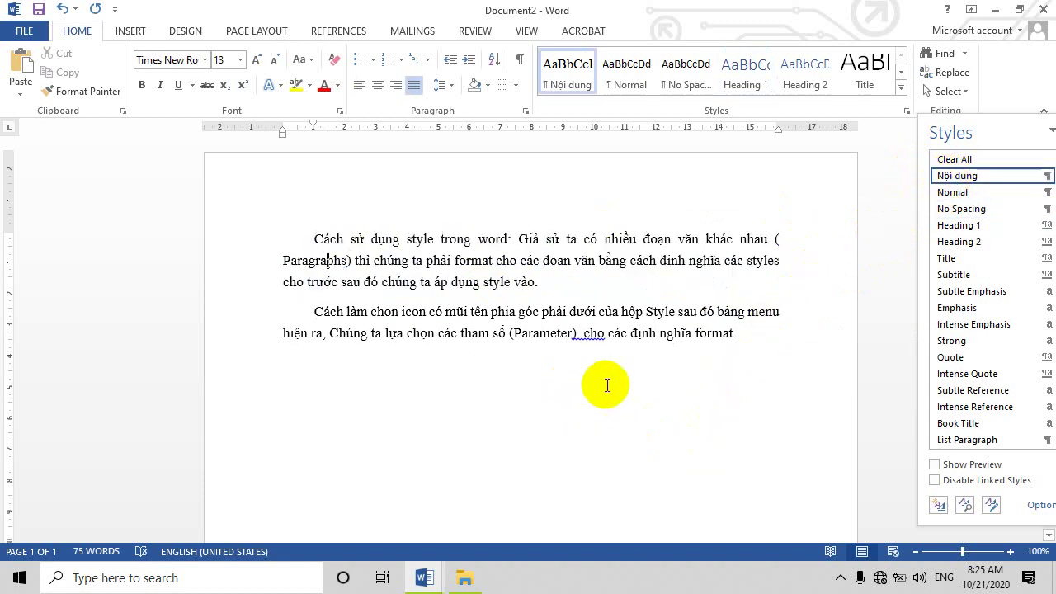
pyautogui.scroll(-1, 726, 346)
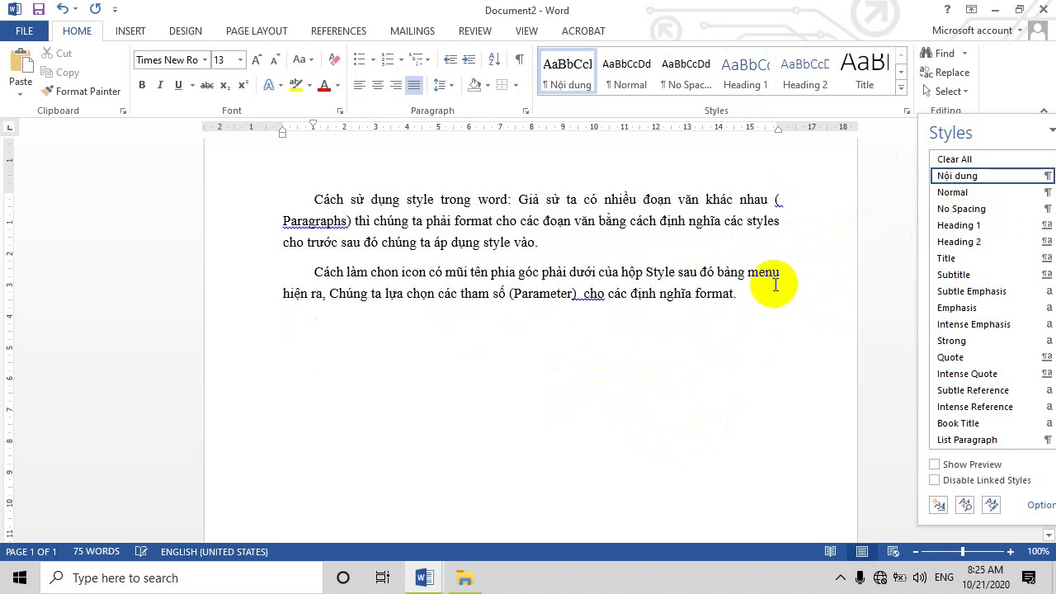
# Set the Nội dung style's font colour to Dark Blue.
pyautogui.click(743, 298)
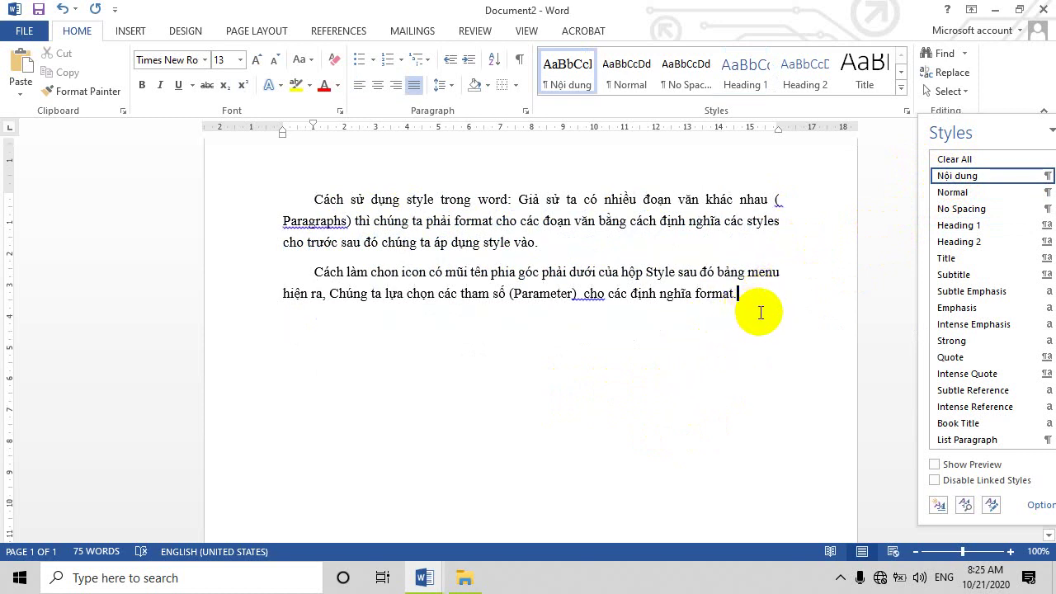
pyautogui.rightClick(976, 175)
pyautogui.click(885, 216)
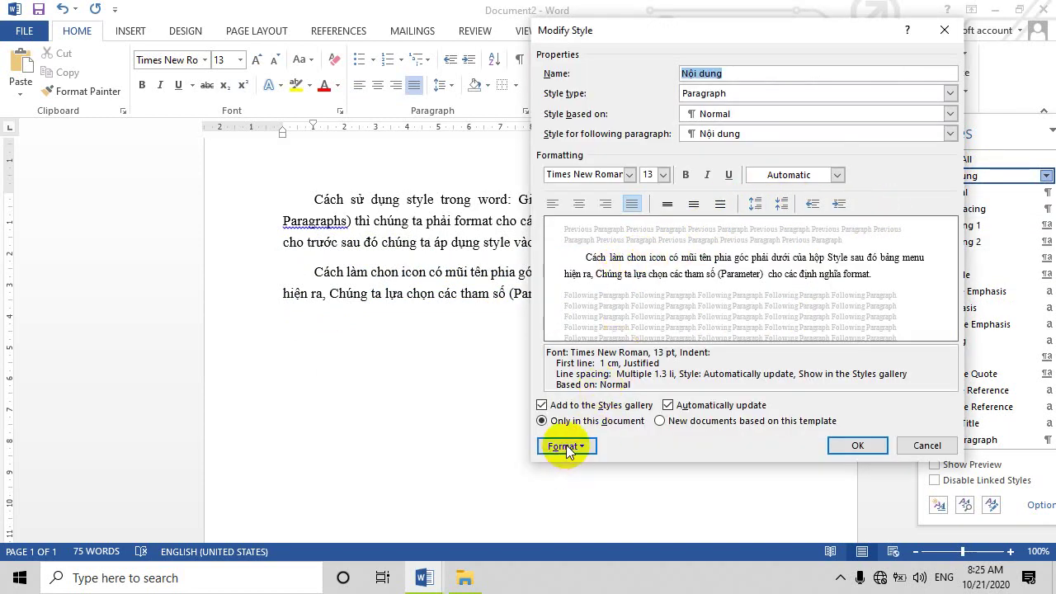
pyautogui.click(840, 176)
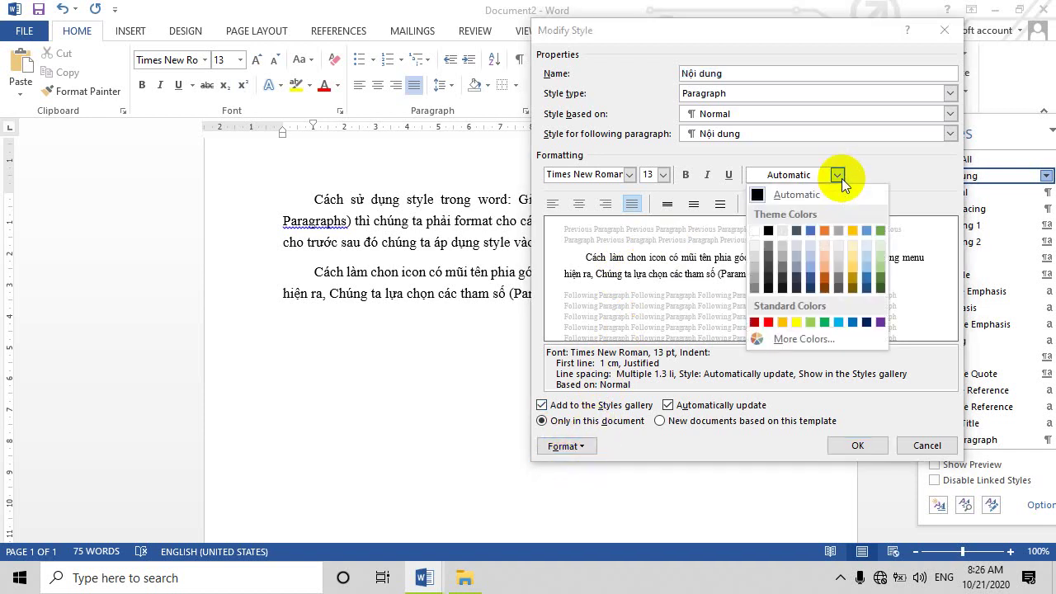
pyautogui.click(867, 322)
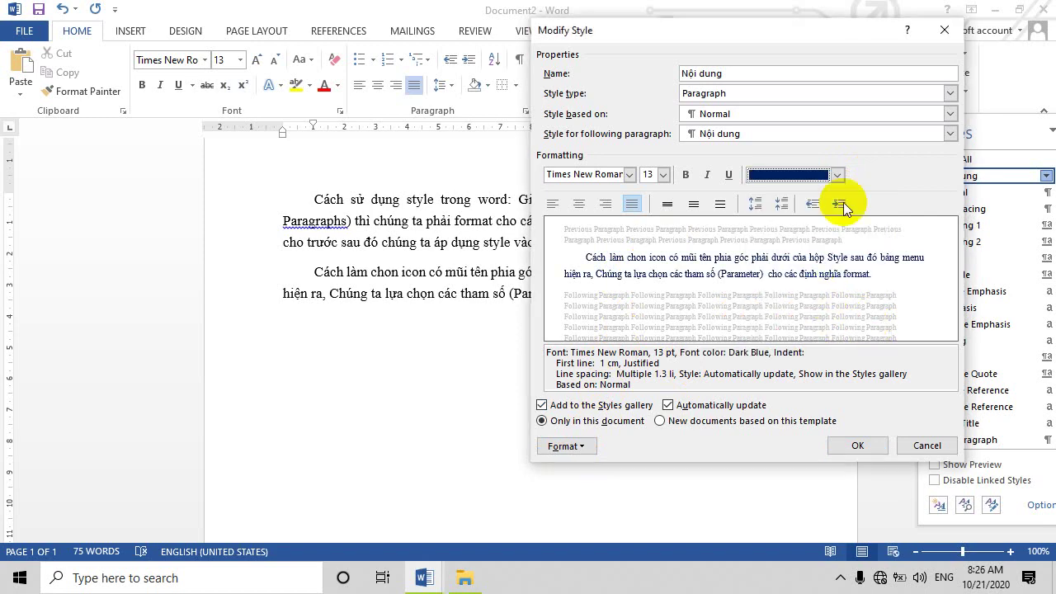
pyautogui.click(855, 444)
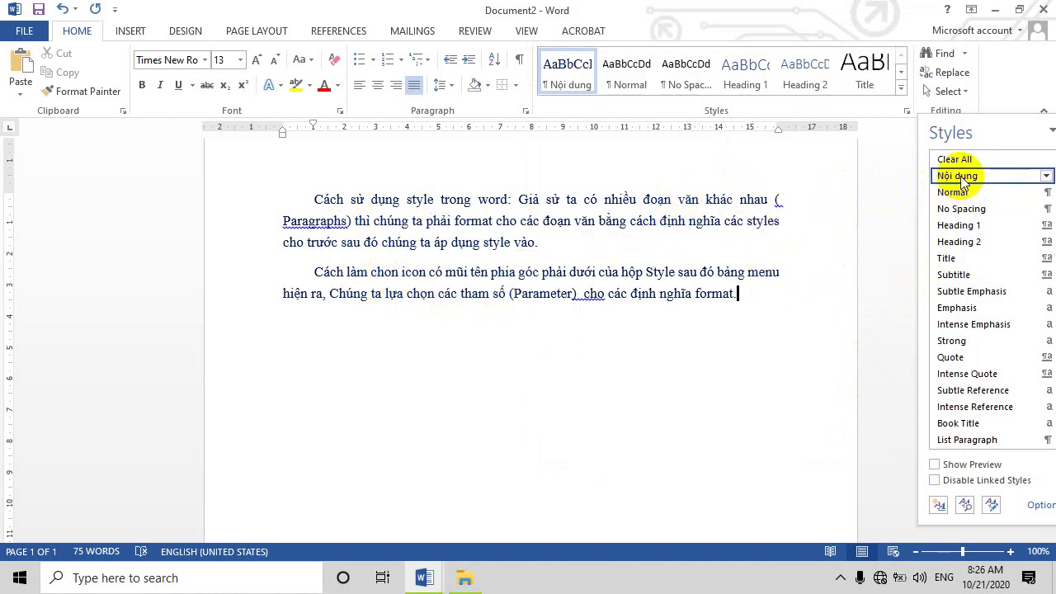
pyautogui.moveTo(957, 176)
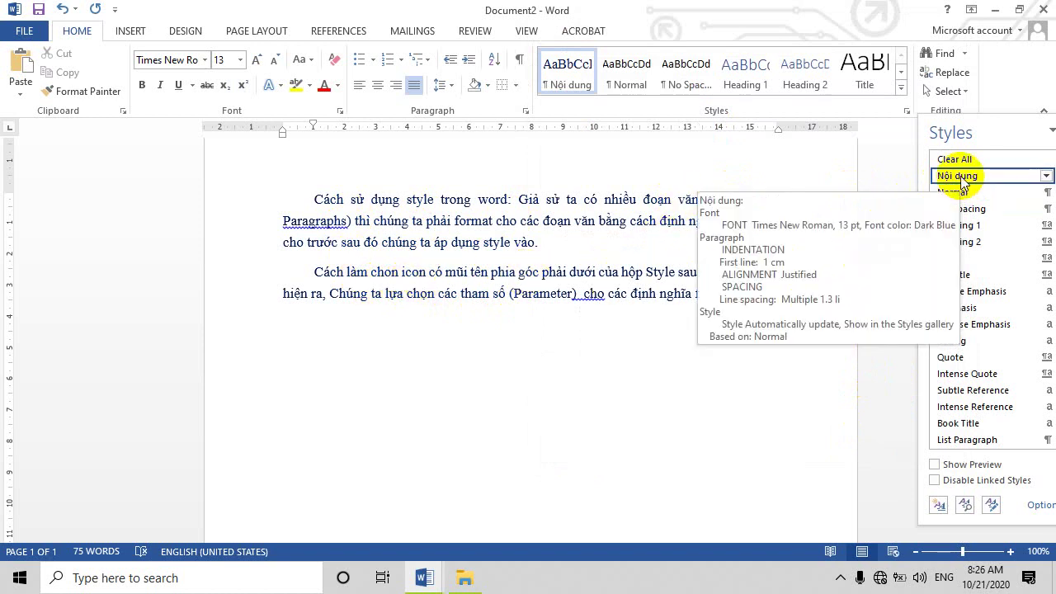
# Switch the Nội dung style's font colour to Dark Red, then select both body paragraphs.
pyautogui.rightClick(960, 182)
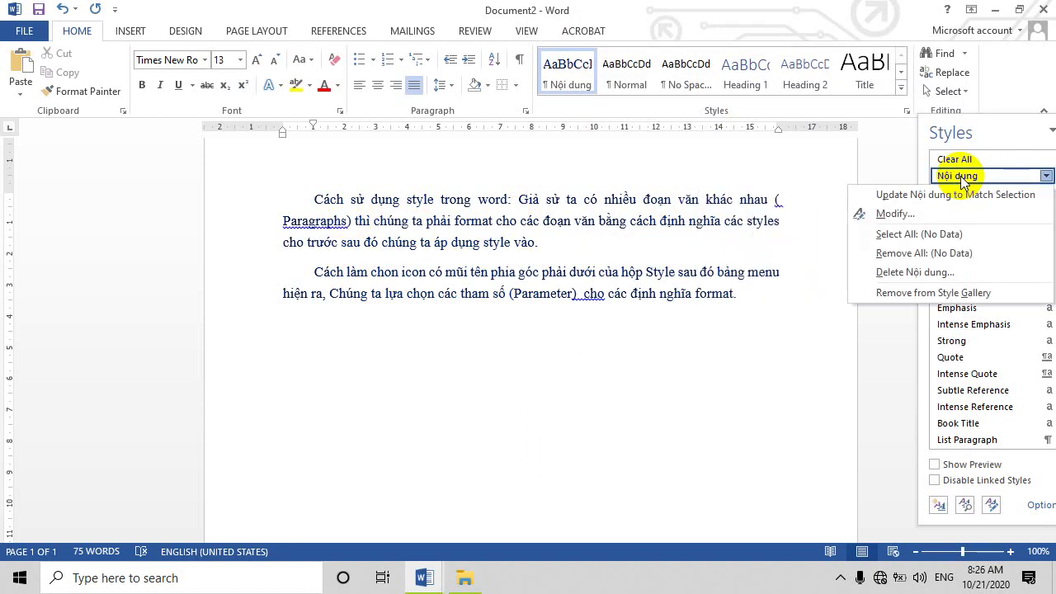
pyautogui.click(895, 213)
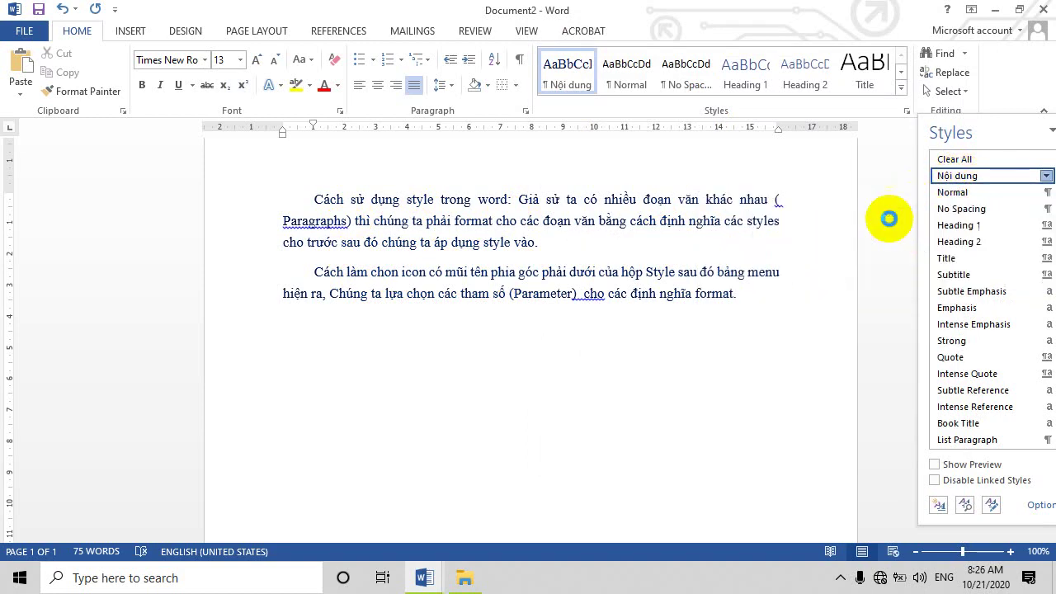
pyautogui.click(839, 176)
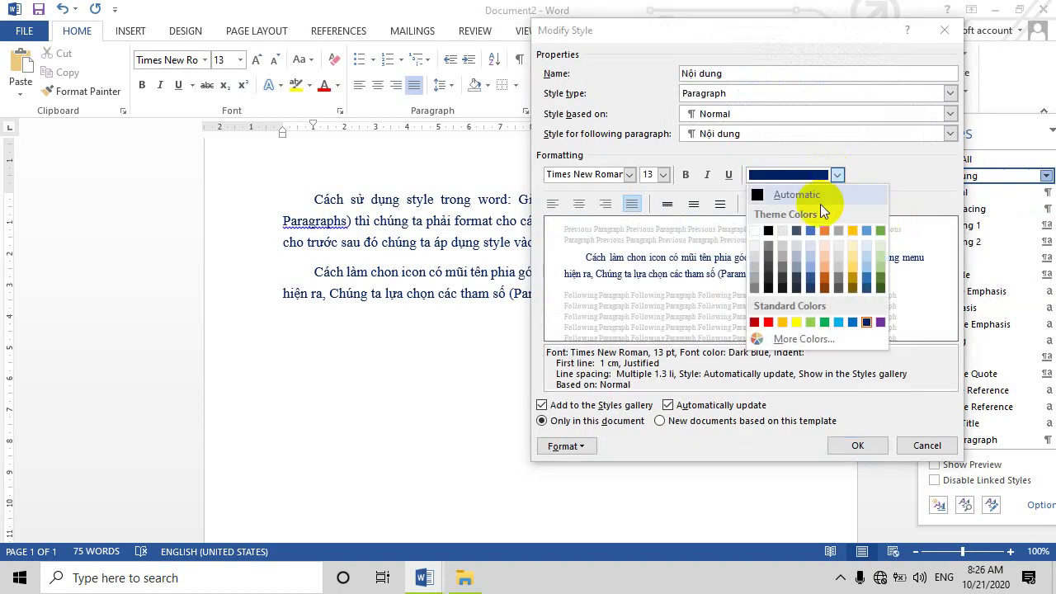
pyautogui.click(753, 321)
pyautogui.click(850, 447)
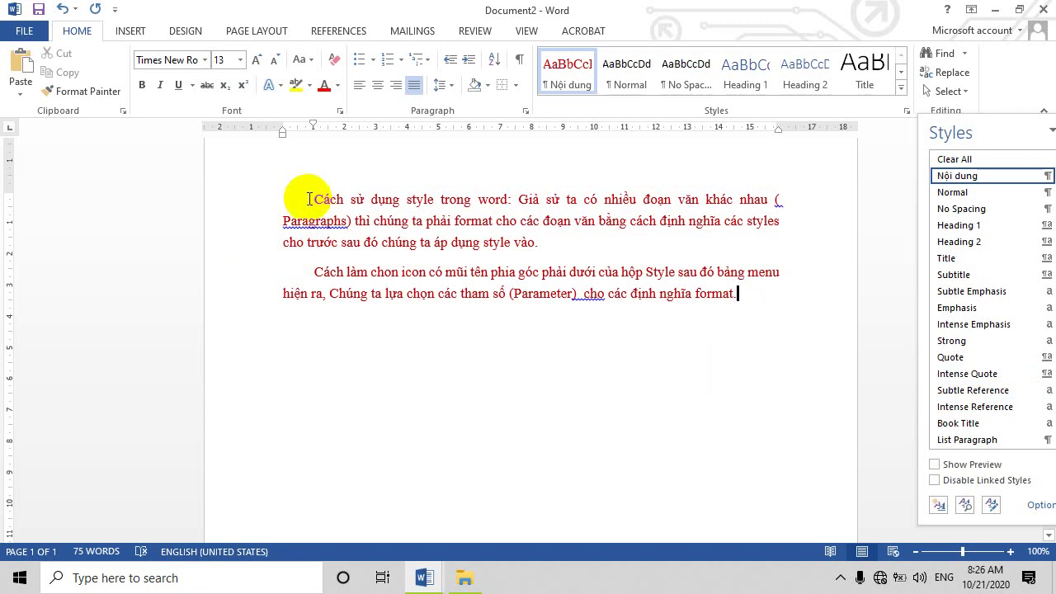
pyautogui.moveTo(314, 199); pyautogui.dragTo(842, 303)
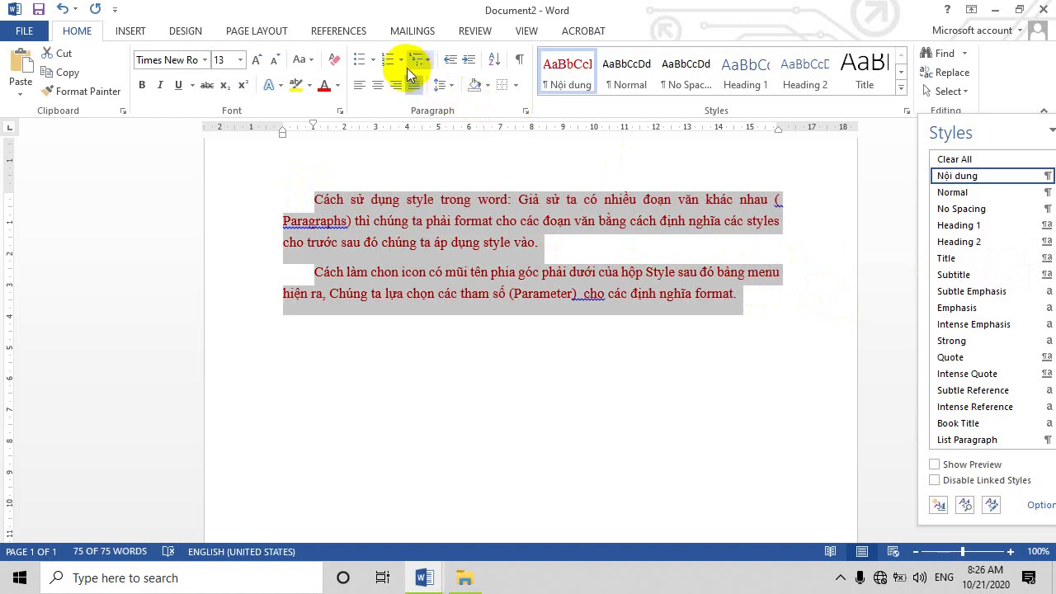
# Format both paragraphs as a list using the diamond bullet from the Bullet Library.
pyautogui.click(361, 60)
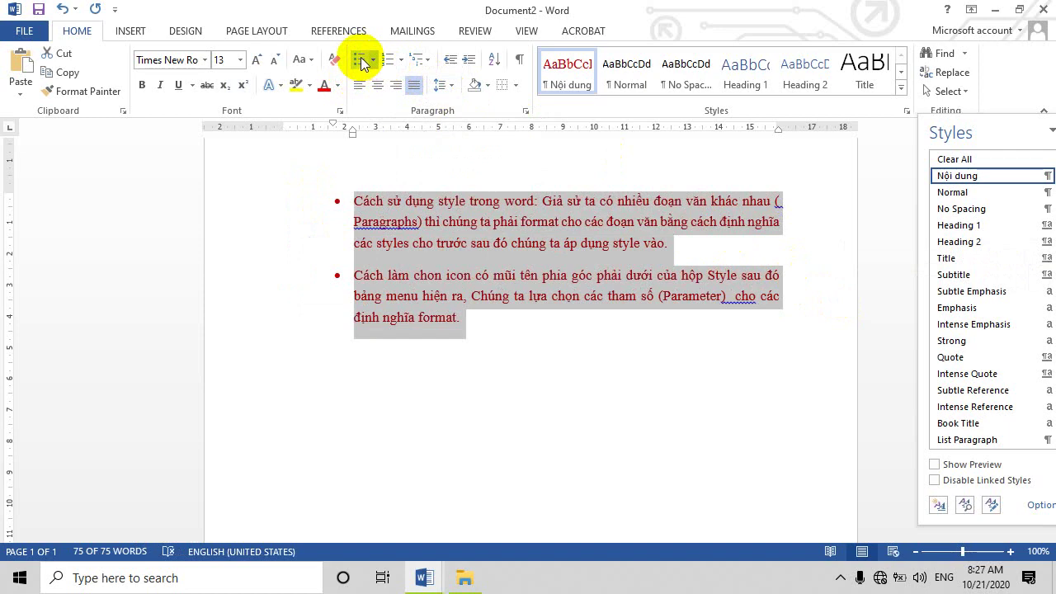
pyautogui.click(388, 59)
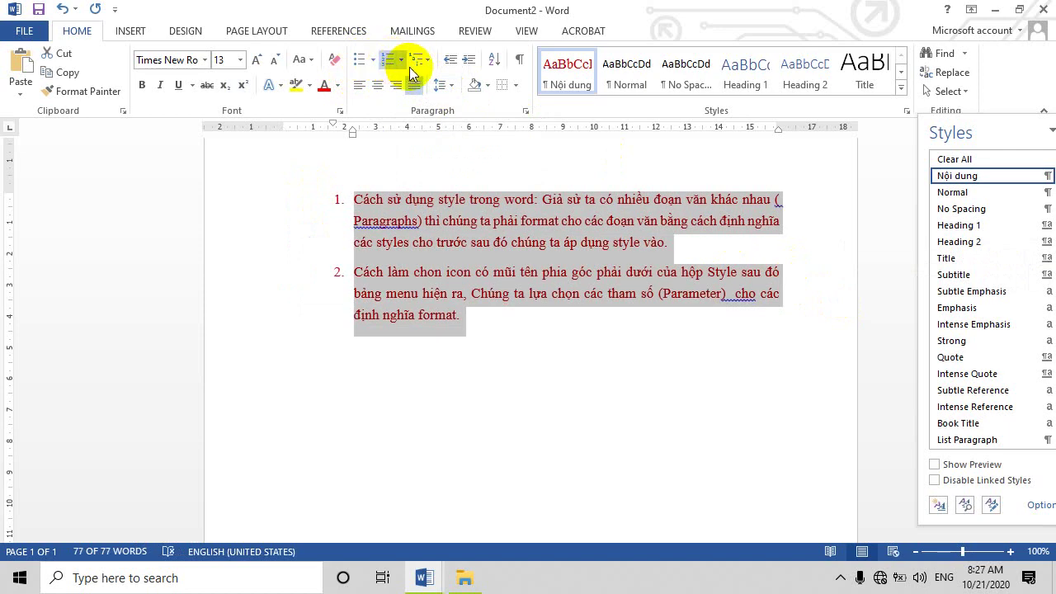
pyautogui.click(372, 60)
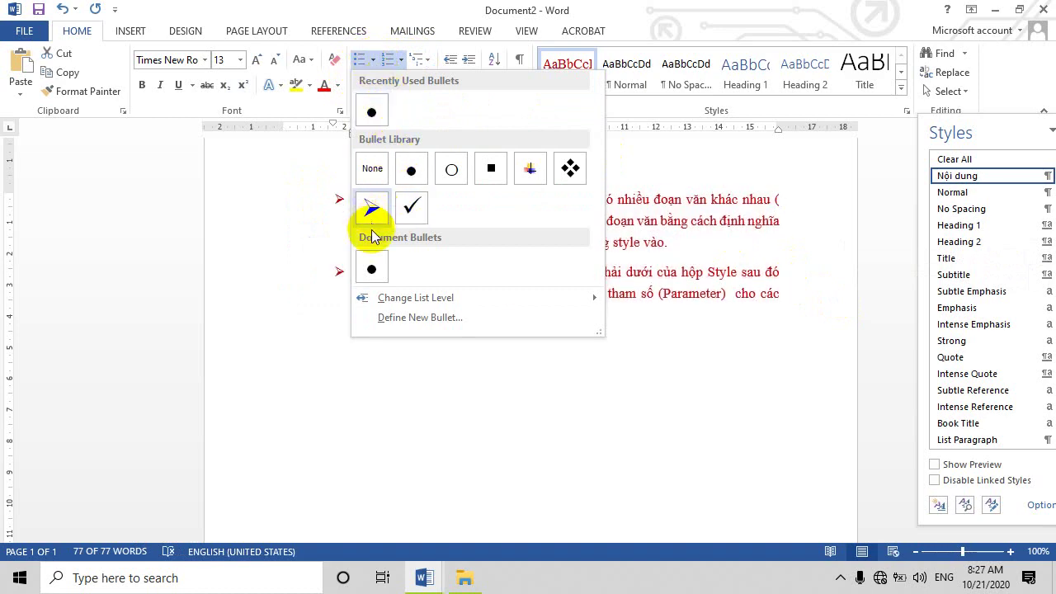
pyautogui.click(569, 168)
pyautogui.click(528, 372)
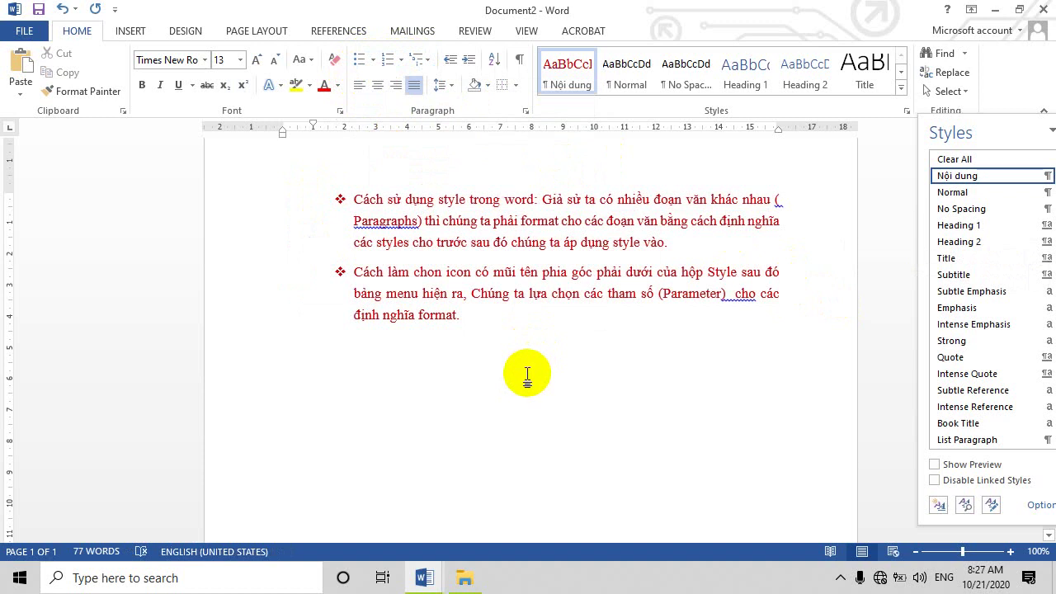
# Move the bullets and both paragraphs' text indent closer to the left margin on the ruler.
pyautogui.moveTo(327, 196); pyautogui.dragTo(467, 327)
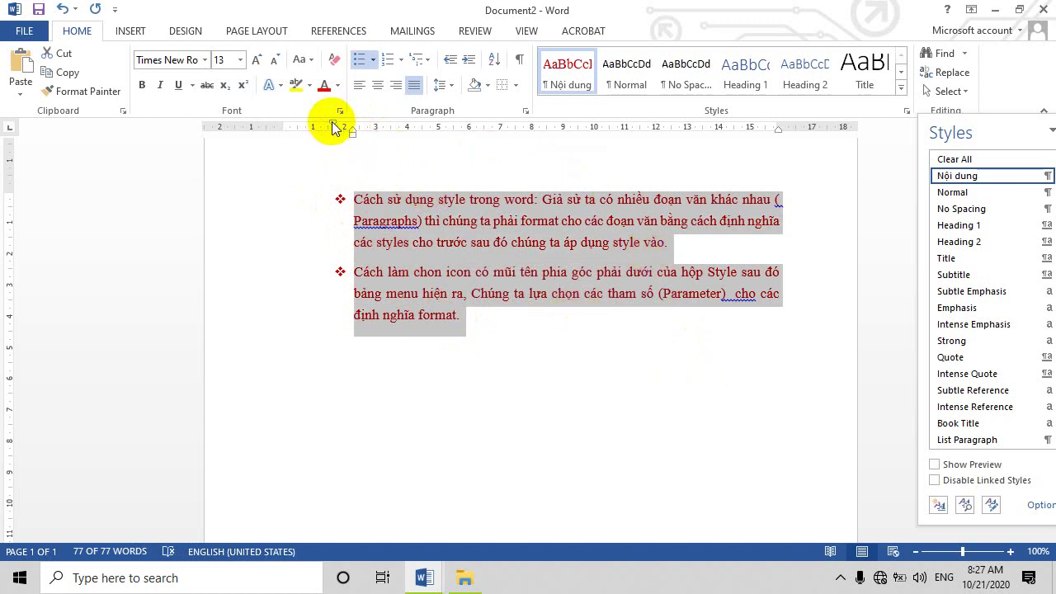
pyautogui.moveTo(334, 128)
pyautogui.mouseDown()
pyautogui.moveTo(284, 129)
pyautogui.moveTo(335, 135)
pyautogui.moveTo(290, 142)
pyautogui.mouseUp()
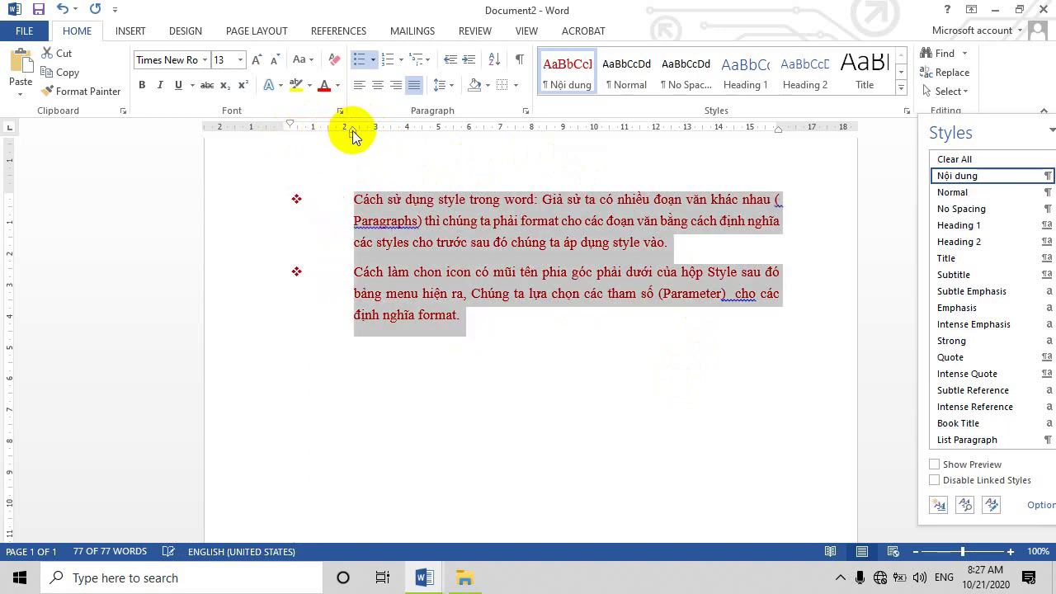
pyautogui.moveTo(353, 132)
pyautogui.mouseDown()
pyautogui.moveTo(321, 137)
pyautogui.moveTo(479, 140)
pyautogui.moveTo(330, 141)
pyautogui.moveTo(325, 155)
pyautogui.mouseUp()
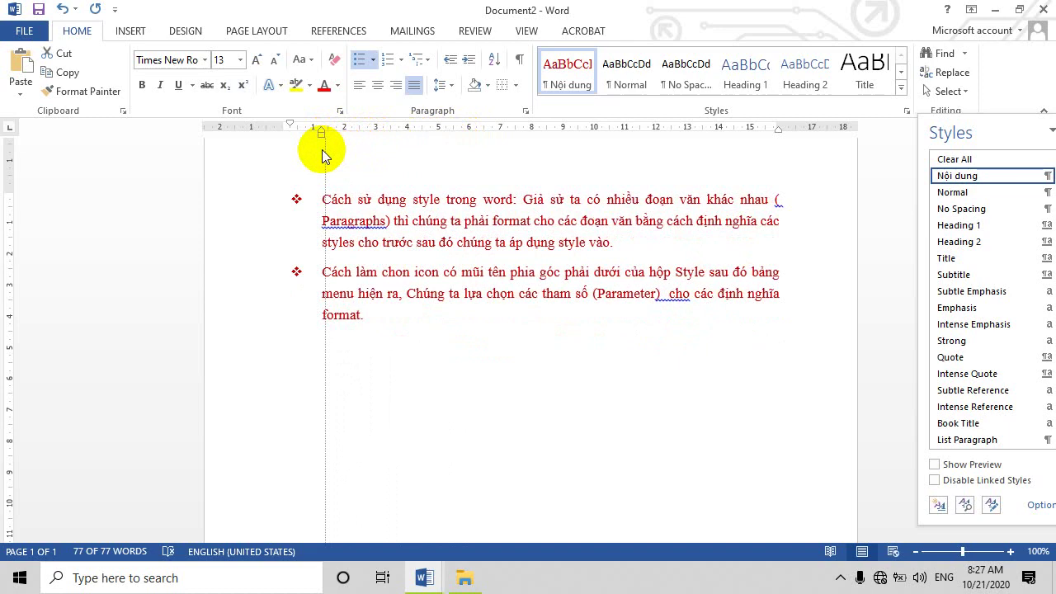
pyautogui.moveTo(323, 156); pyautogui.dragTo(322, 150)
pyautogui.click(541, 363)
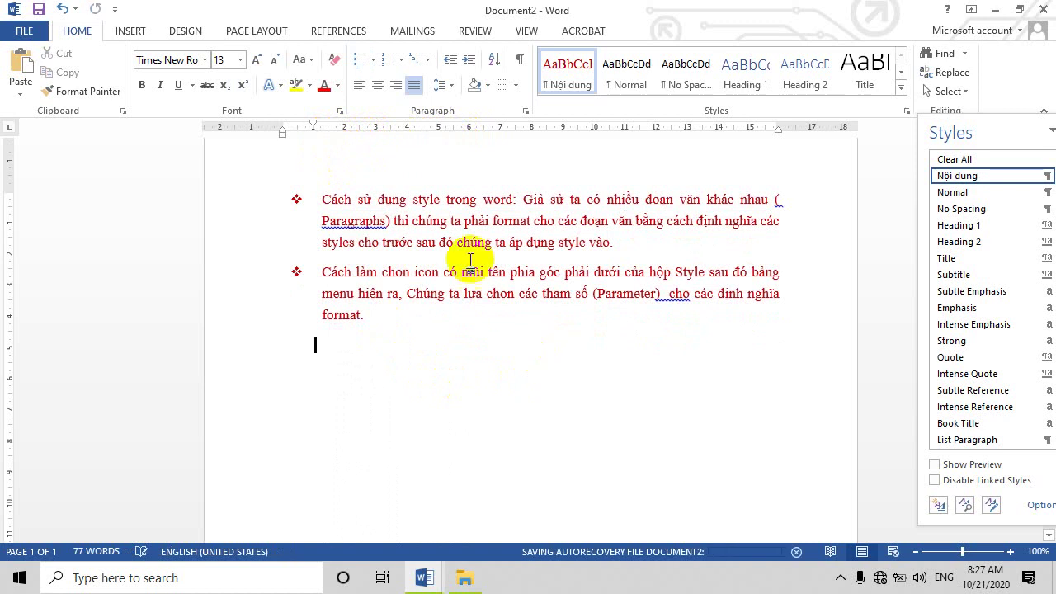
# Nudge the first paragraph's text indent right and widen its right indent toward the margin.
pyautogui.click(320, 199)
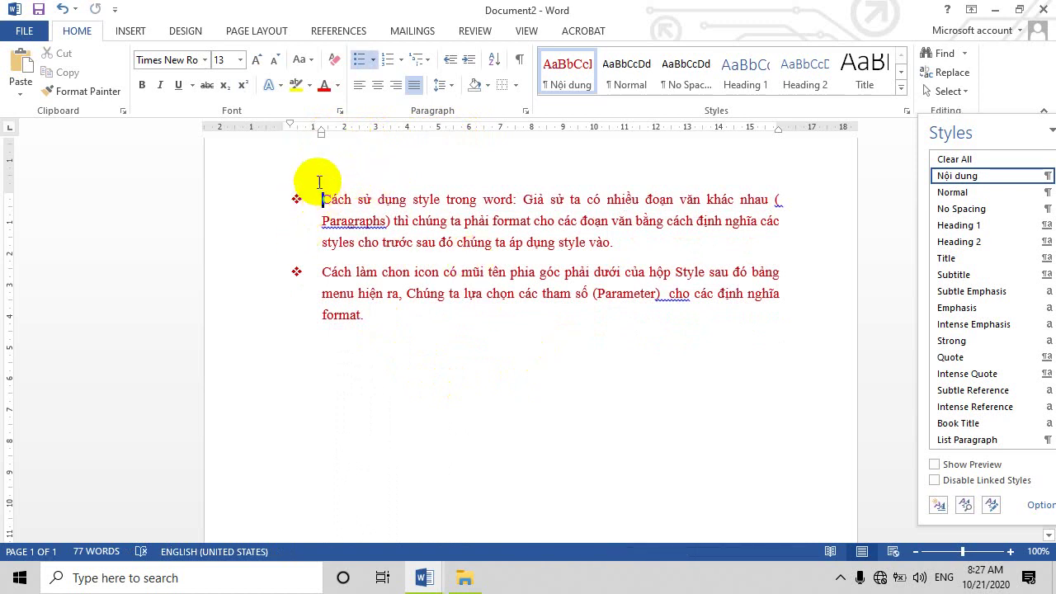
pyautogui.moveTo(322, 134)
pyautogui.mouseDown()
pyautogui.moveTo(330, 141)
pyautogui.moveTo(290, 133)
pyautogui.moveTo(324, 137)
pyautogui.mouseUp()
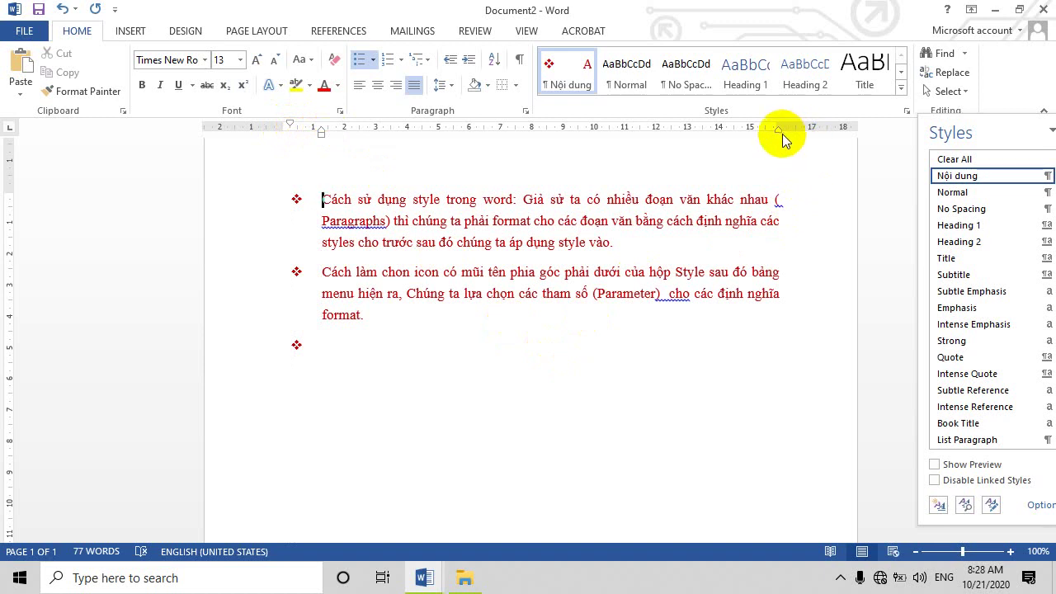
pyautogui.moveTo(779, 132); pyautogui.dragTo(783, 143)
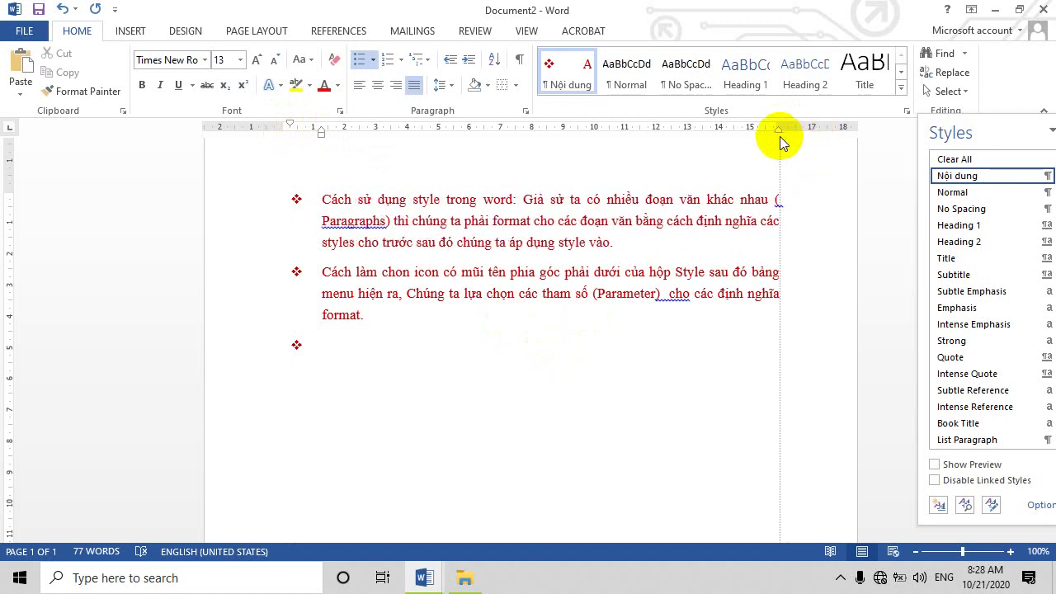
pyautogui.moveTo(782, 143); pyautogui.dragTo(781, 142)
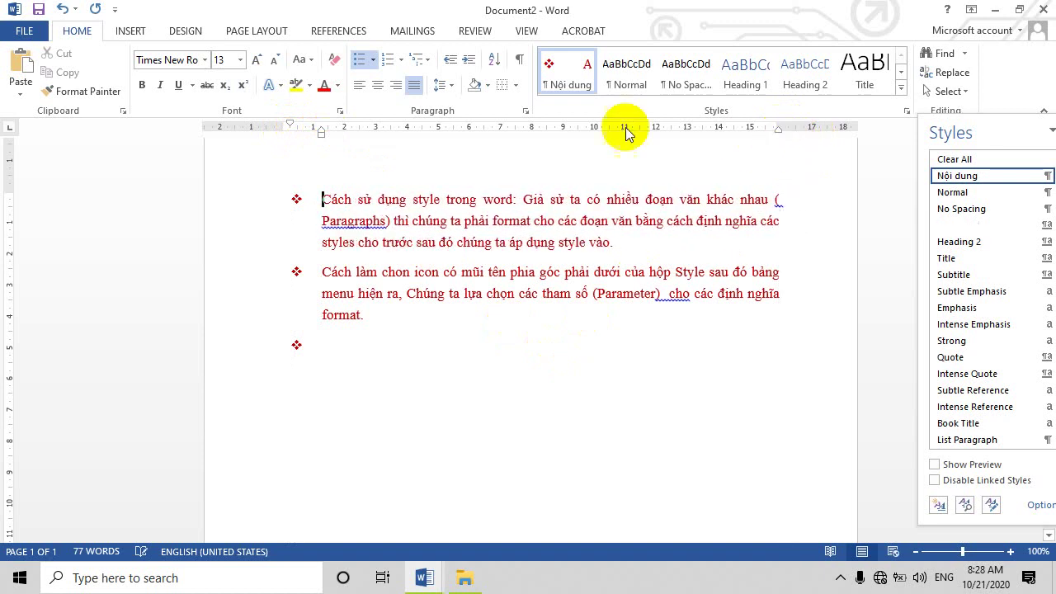
pyautogui.click(245, 33)
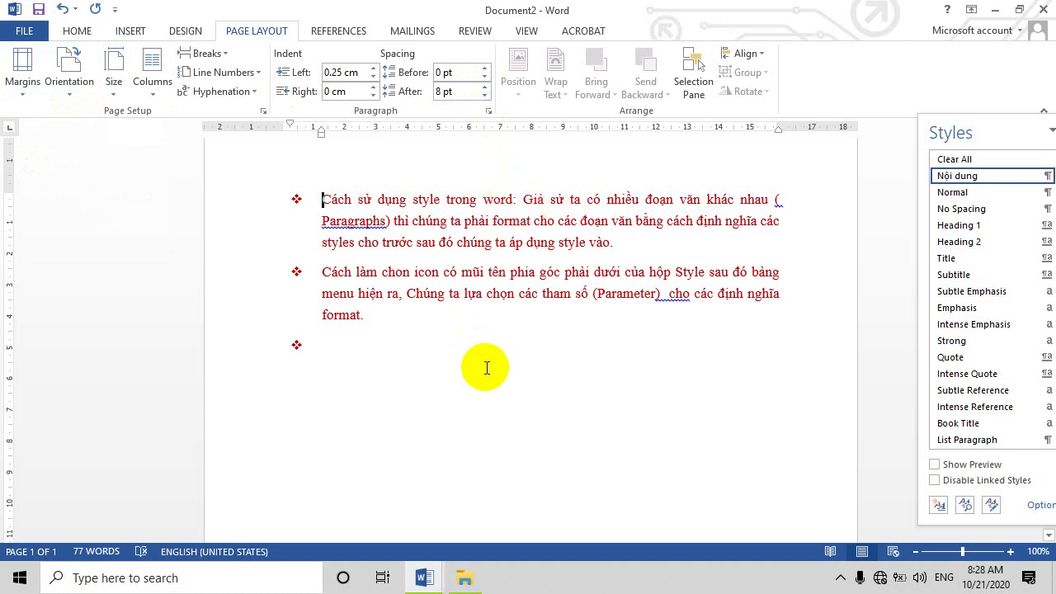
pyautogui.click(470, 345)
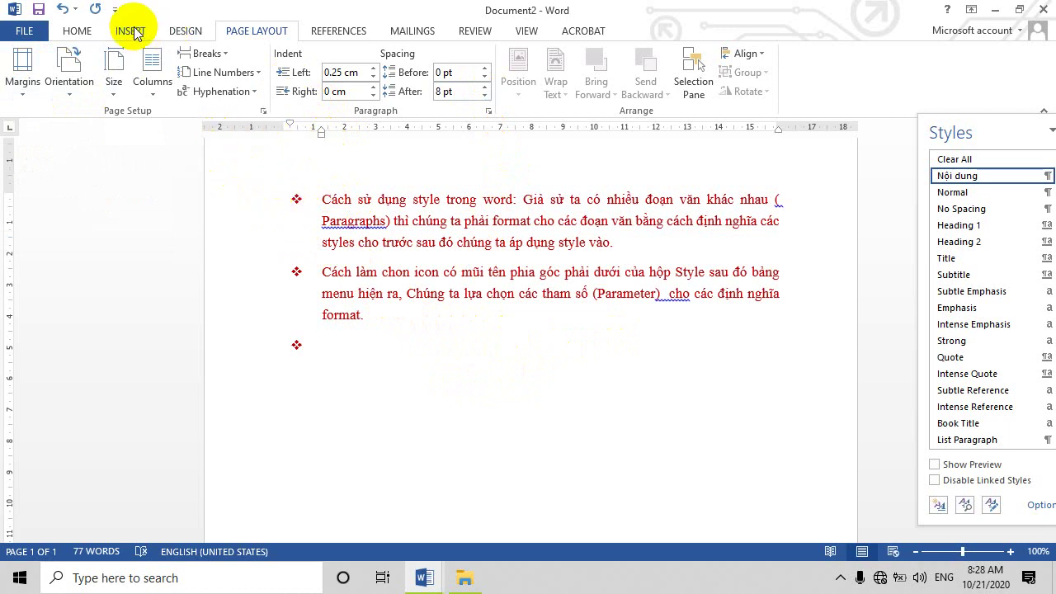
pyautogui.click(78, 30)
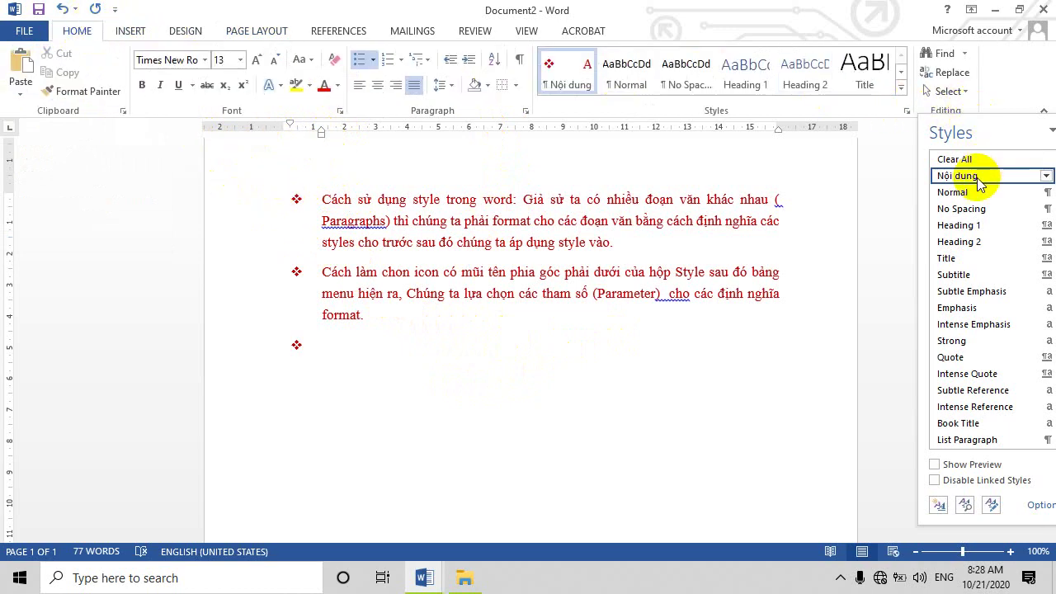
pyautogui.moveTo(958, 175)
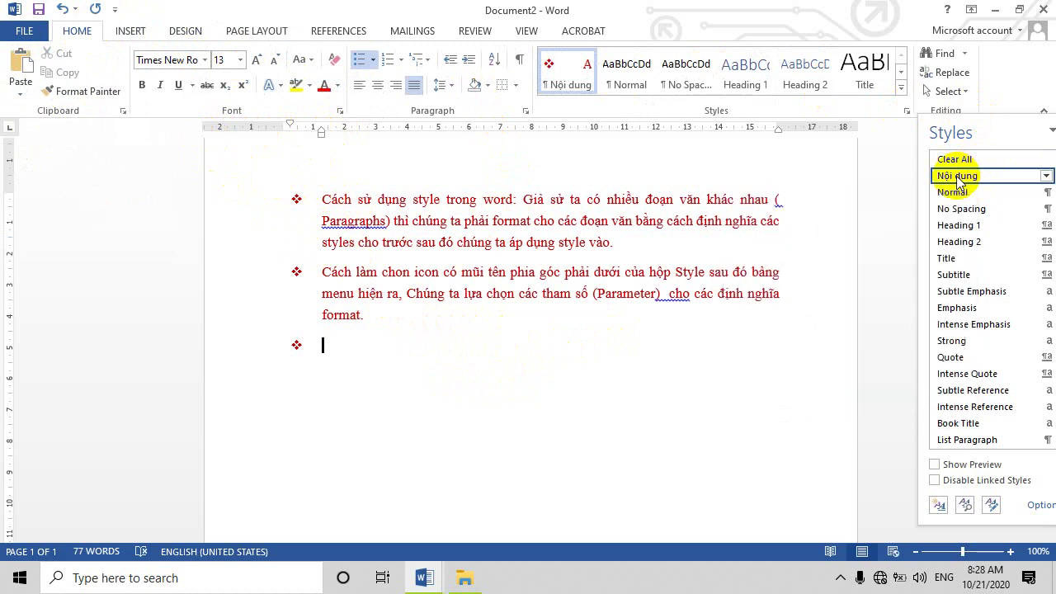
pyautogui.rightClick(958, 183)
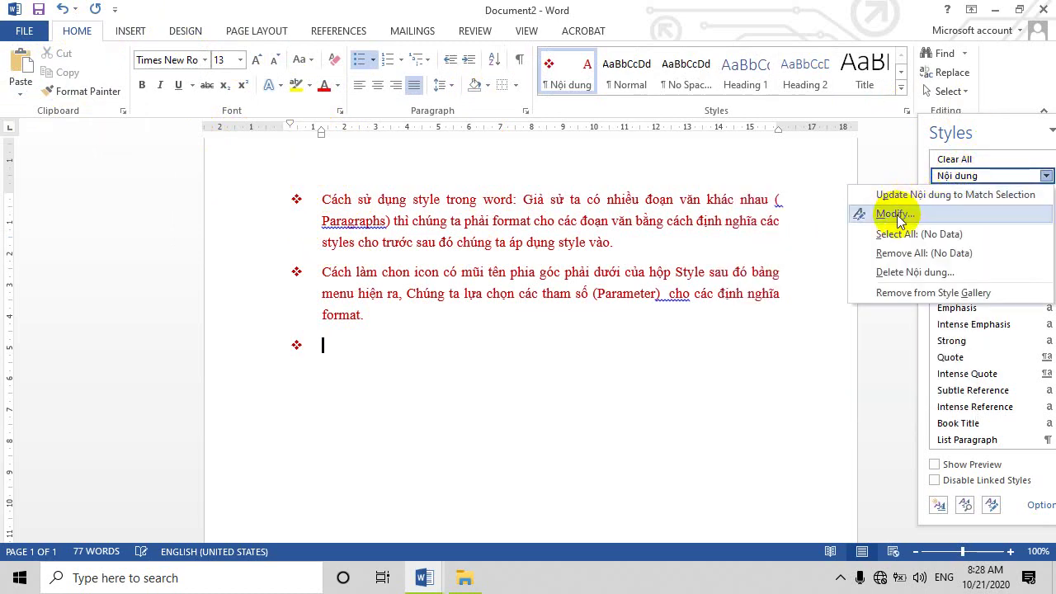
pyautogui.click(901, 217)
pyautogui.click(564, 447)
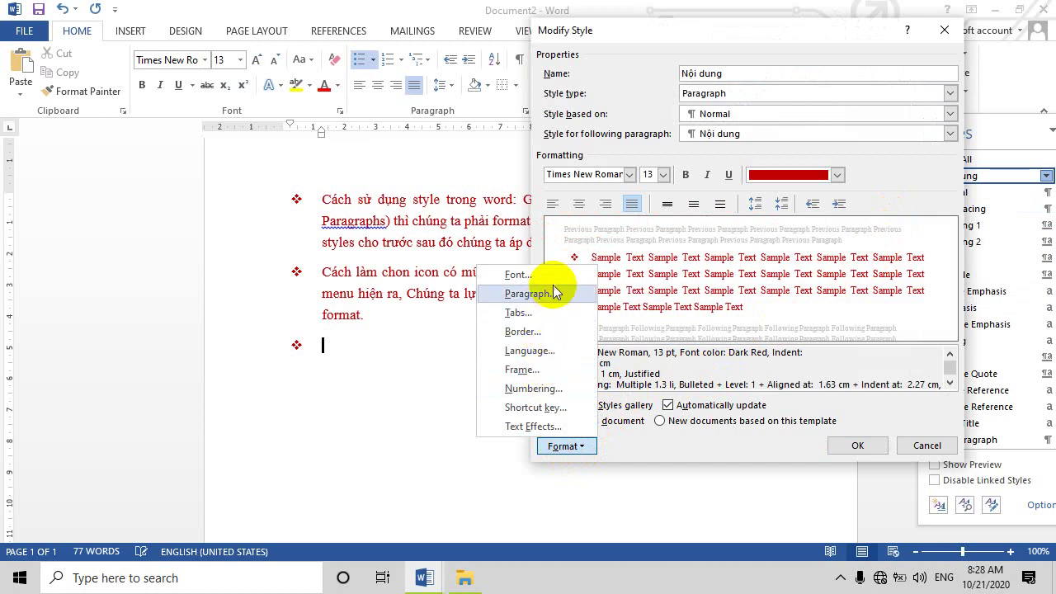
pyautogui.click(529, 393)
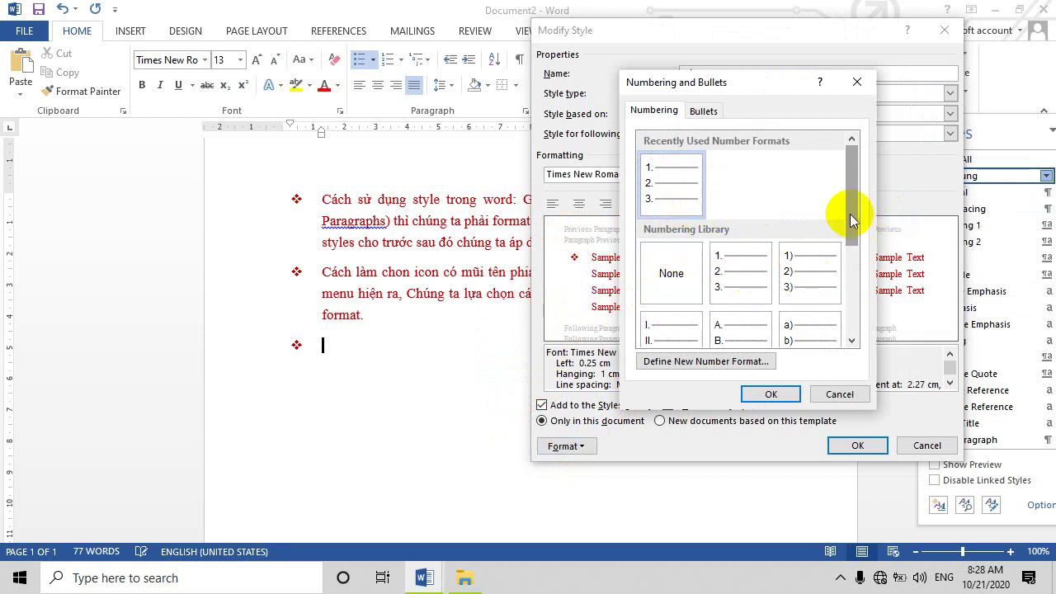
pyautogui.moveTo(853, 220); pyautogui.dragTo(852, 318)
pyautogui.click(703, 110)
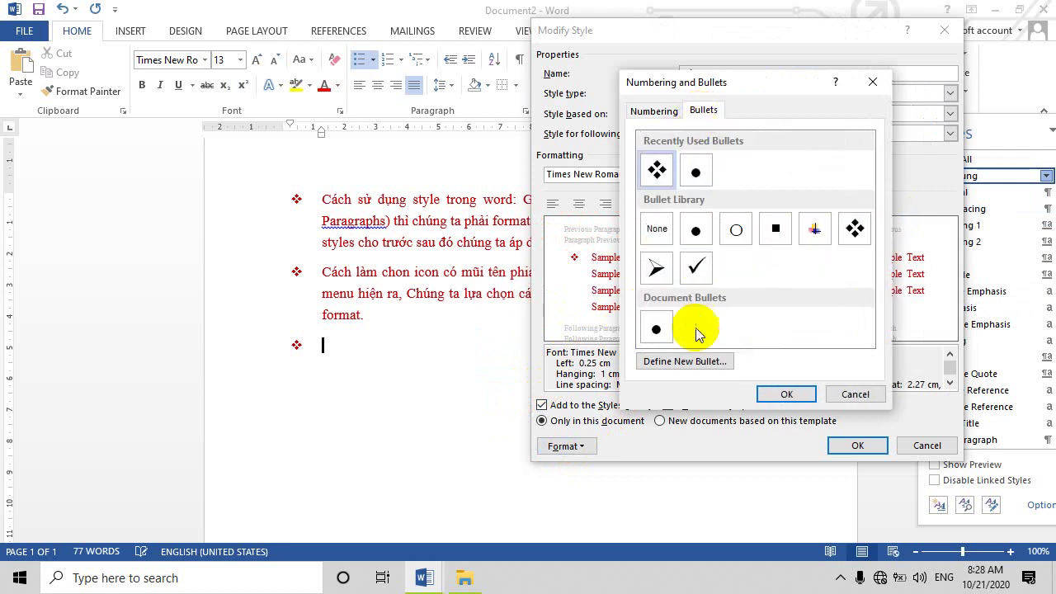
pyautogui.moveTo(750, 82); pyautogui.dragTo(706, 49)
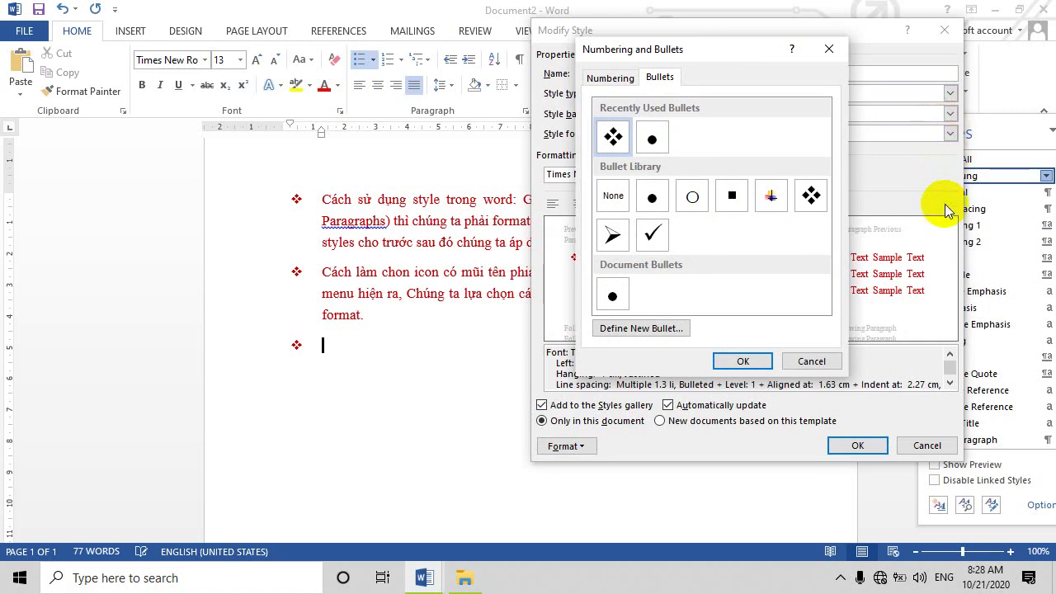
pyautogui.click(811, 360)
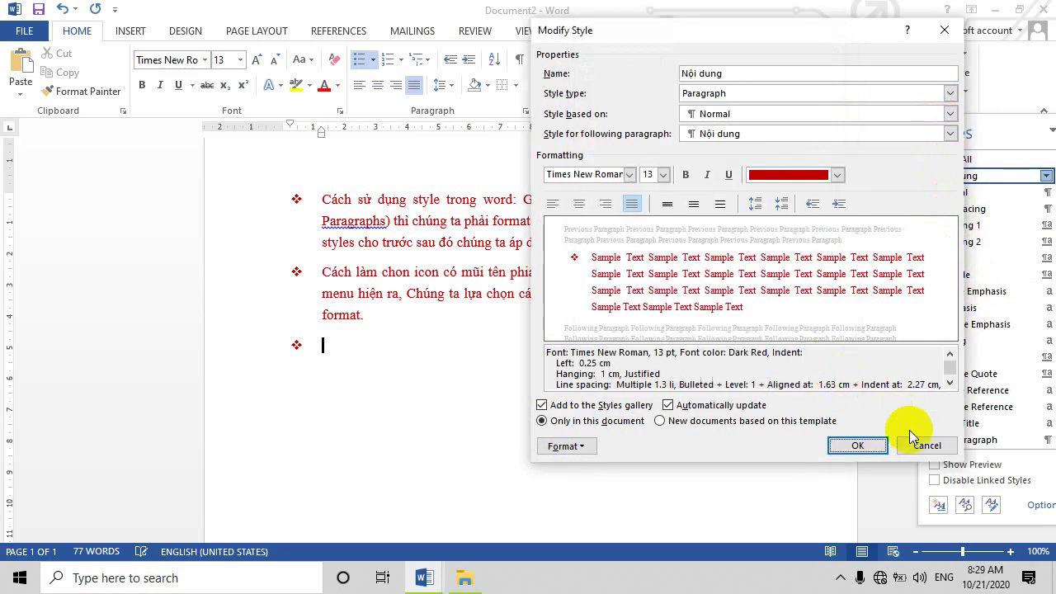
pyautogui.click(926, 446)
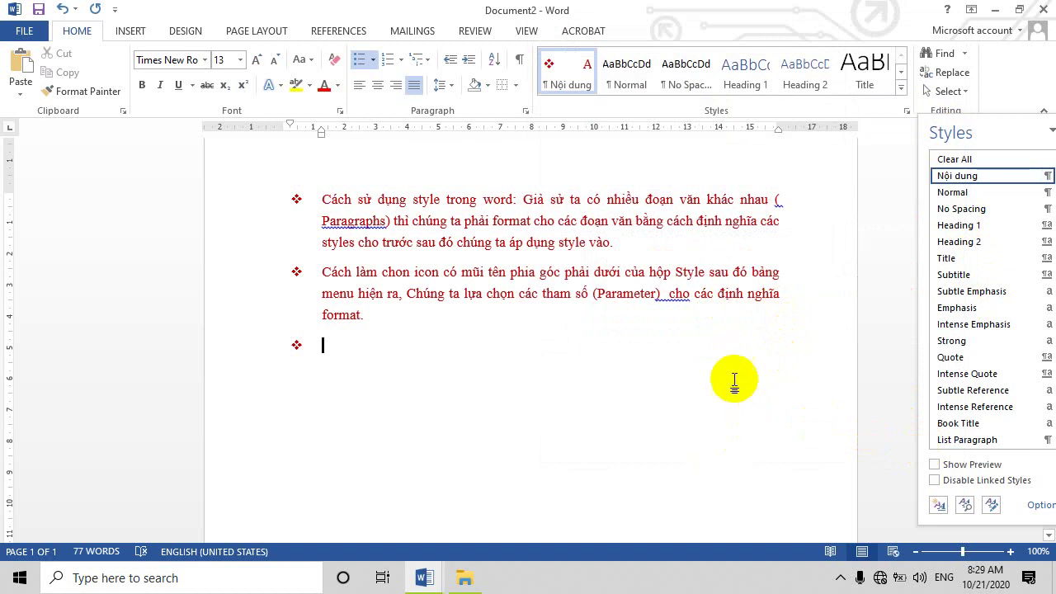
# Minimize Word to reveal the Windows desktop.
pyautogui.scroll(1, 732, 377)
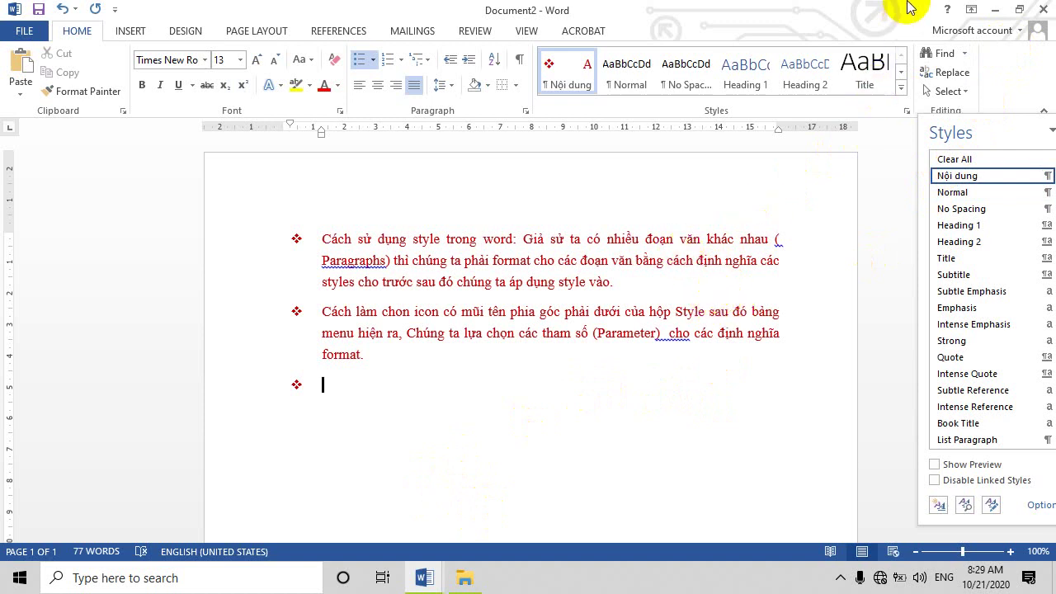
pyautogui.click(995, 10)
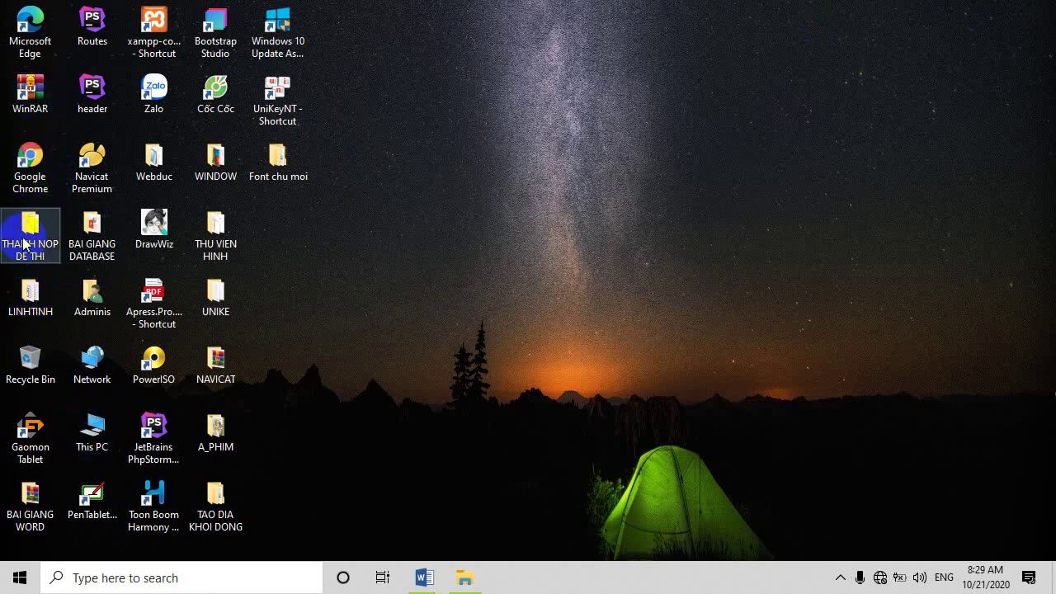
# Go to Downloads via the THANH NOP DE THI folder and right-click the 22092020 PCCC PDF.
pyautogui.doubleClick(31, 221)
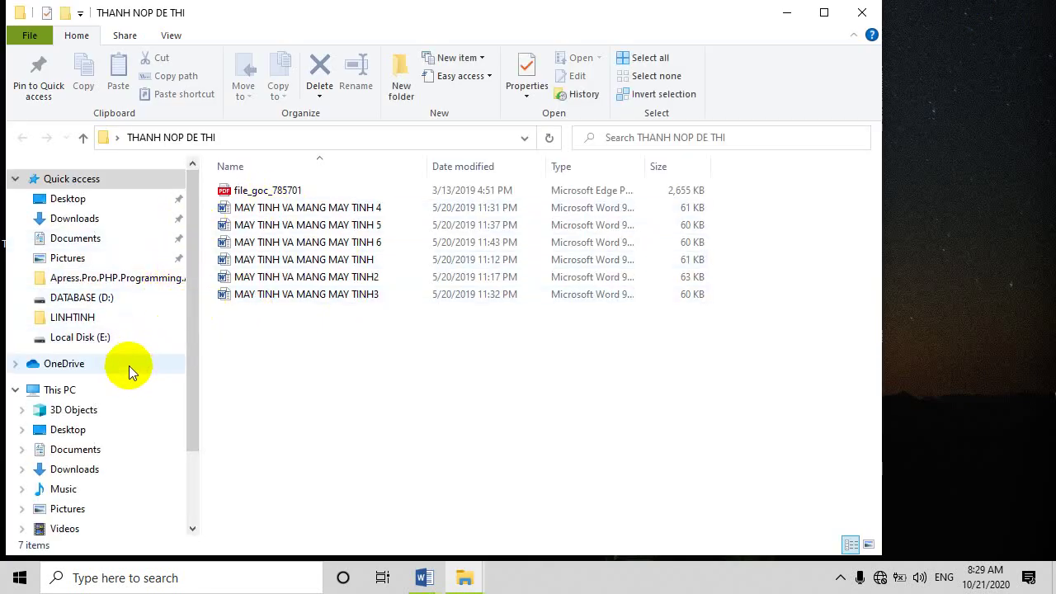
pyautogui.click(74, 219)
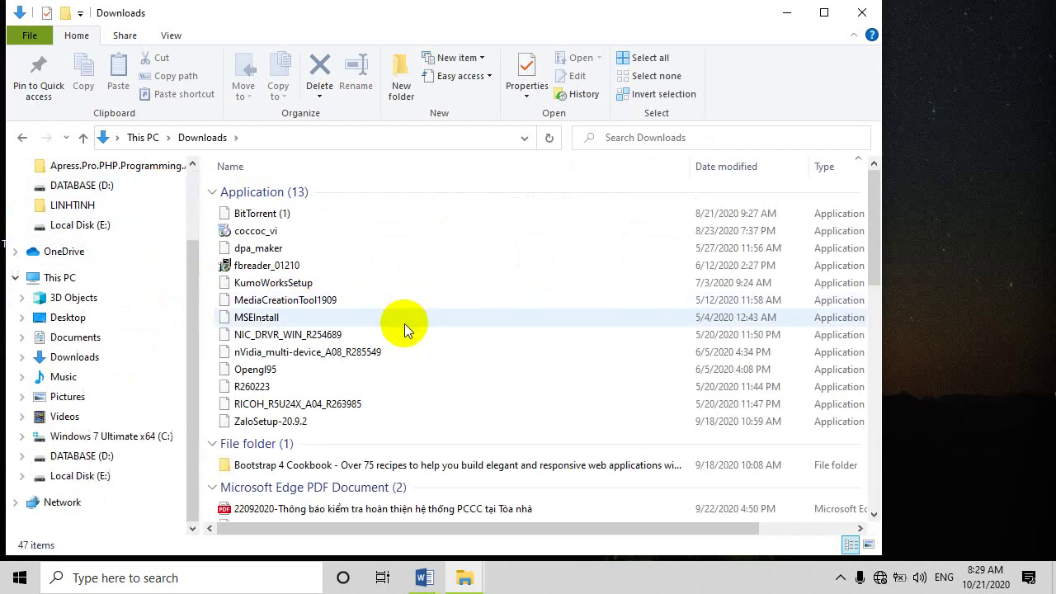
pyautogui.click(429, 395)
pyautogui.scroll(-5, 429, 394)
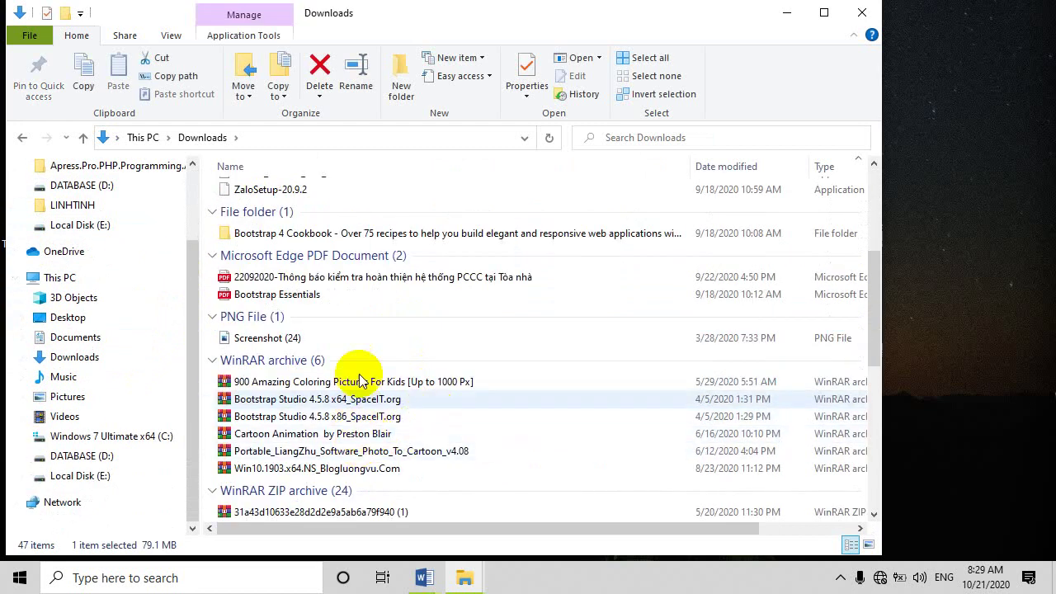
pyautogui.click(330, 281)
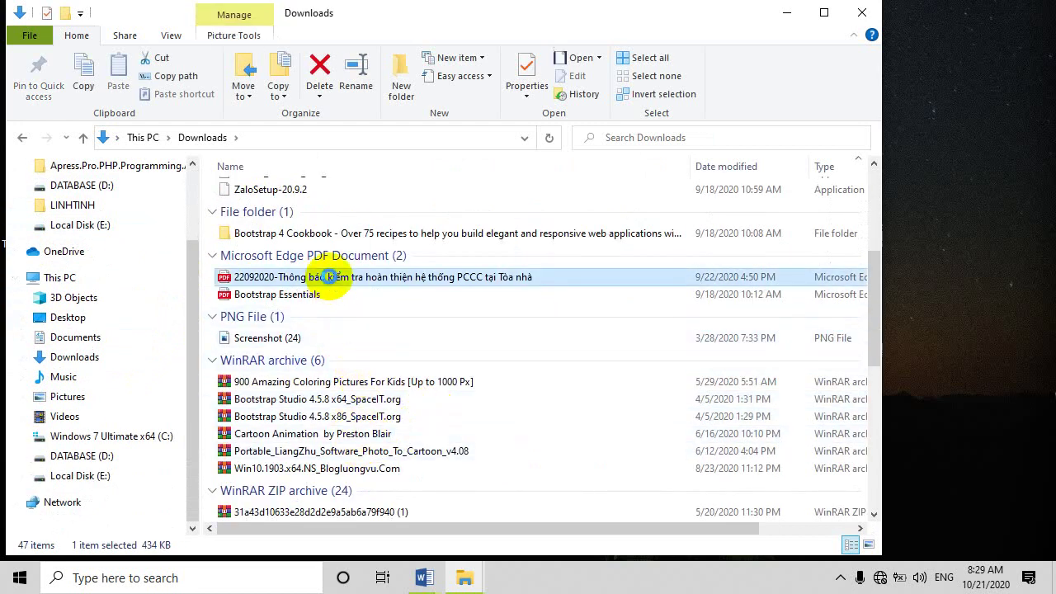
pyautogui.rightClick(329, 277)
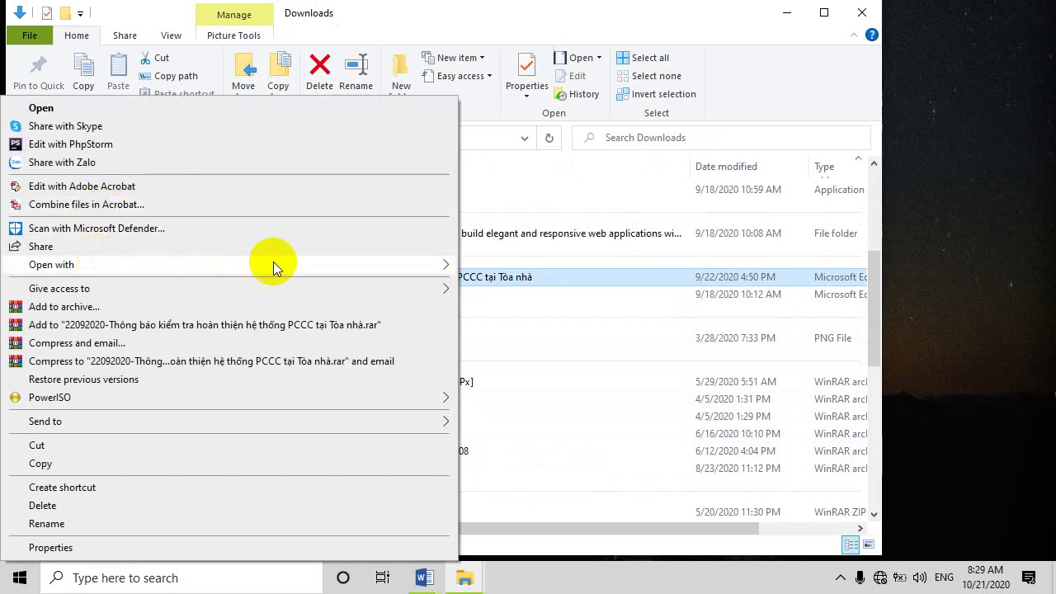
# Open the PCCC inspection notice in Adobe Acrobat and bring its header and title into view.
pyautogui.moveTo(51, 264)
pyautogui.click(487, 263)
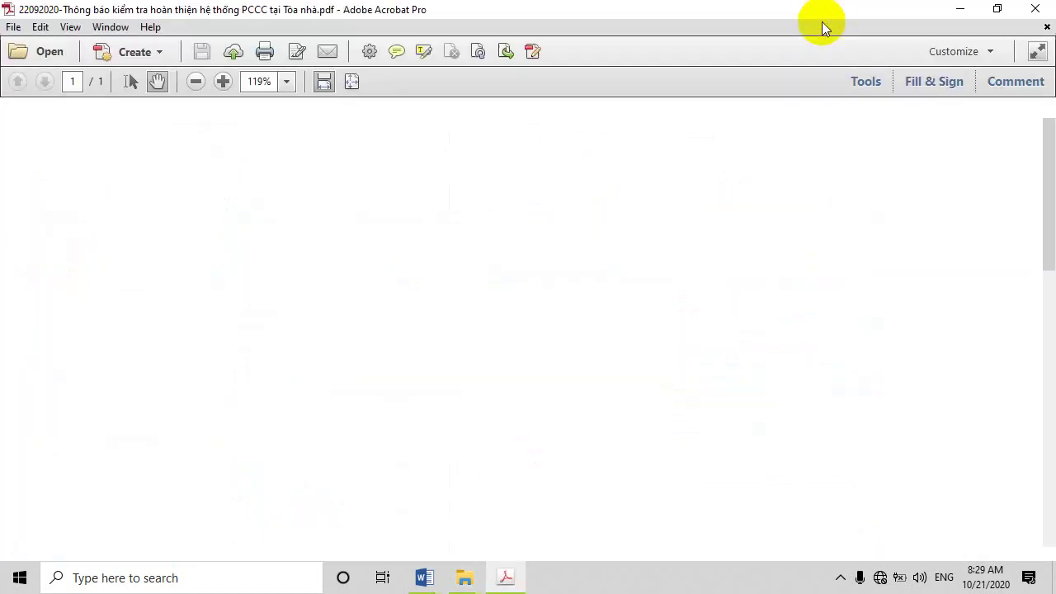
pyautogui.scroll(-3, 699, 272)
pyautogui.scroll(-3, 742, 331)
pyautogui.scroll(-3, 779, 277)
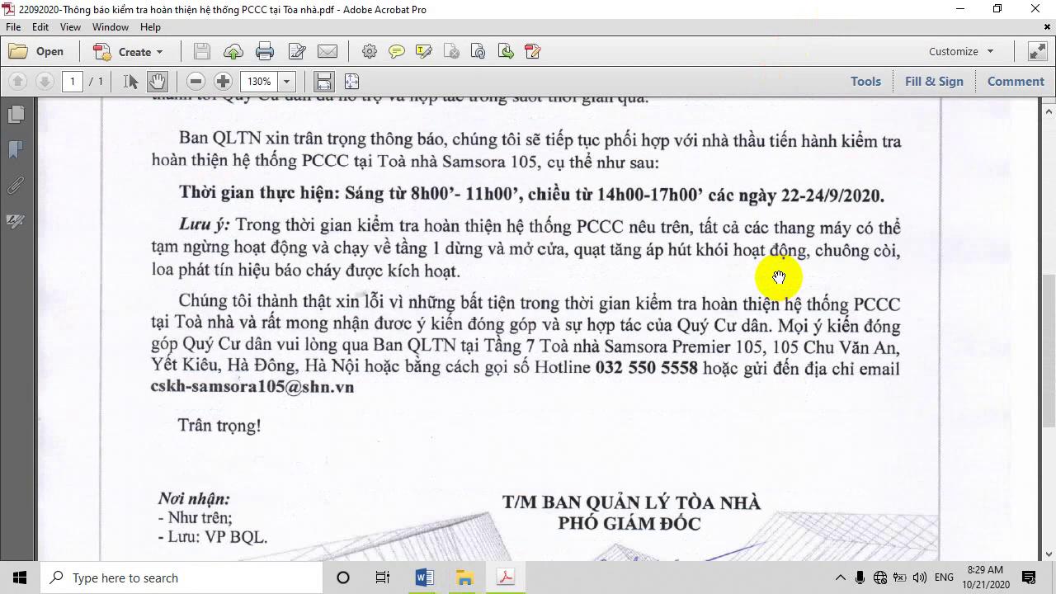
pyautogui.scroll(3, 780, 277)
pyautogui.scroll(-1, 561, 280)
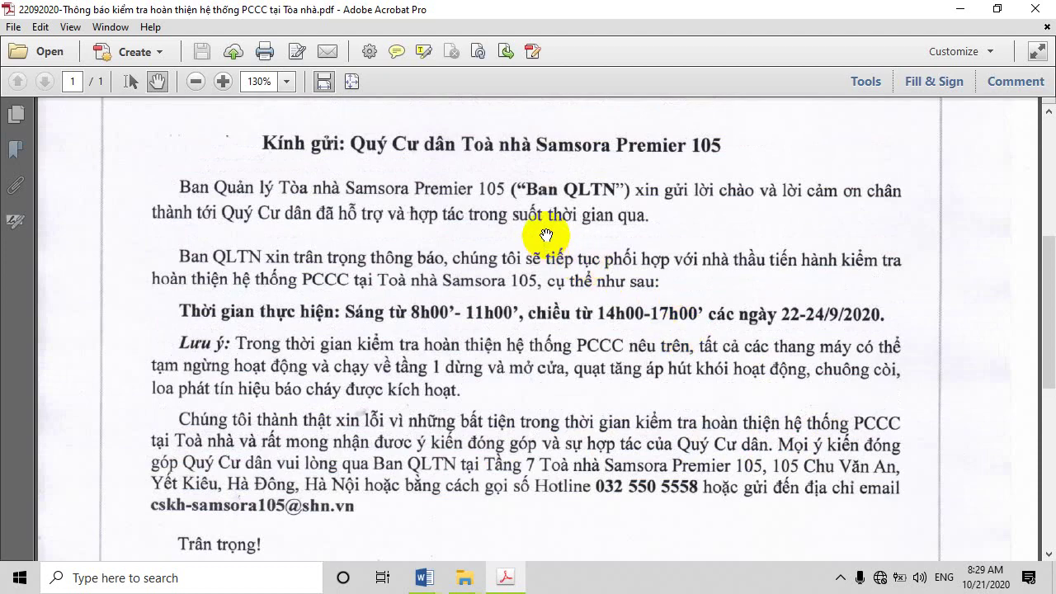
pyautogui.moveTo(546, 235); pyautogui.dragTo(579, 468)
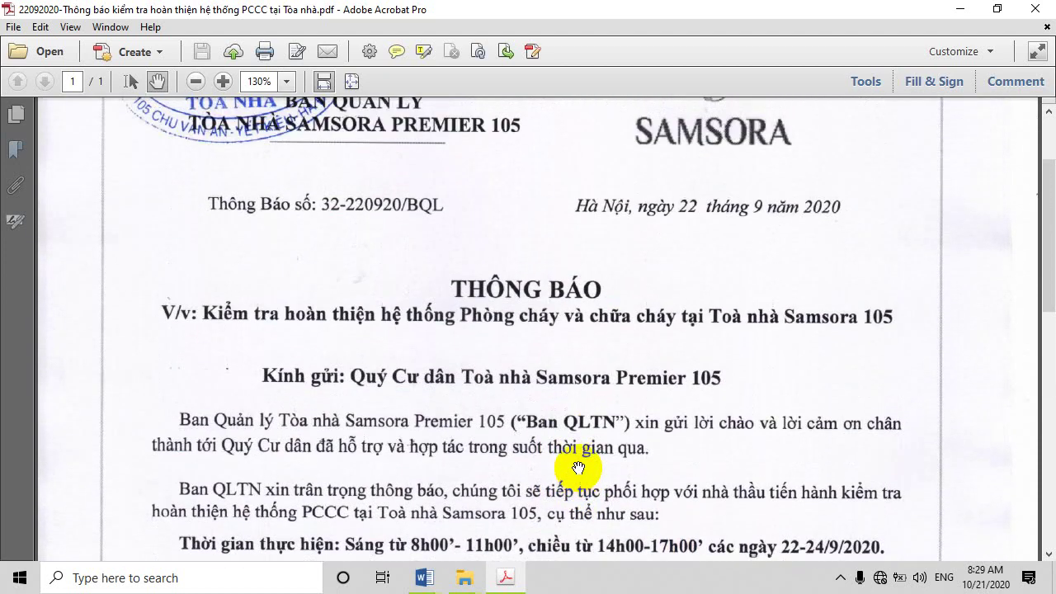
# Read the notice down to the signature, close the Acrobat Updater warning, and return to Word.
pyautogui.scroll(1, 377, 224)
pyautogui.scroll(-4, 483, 406)
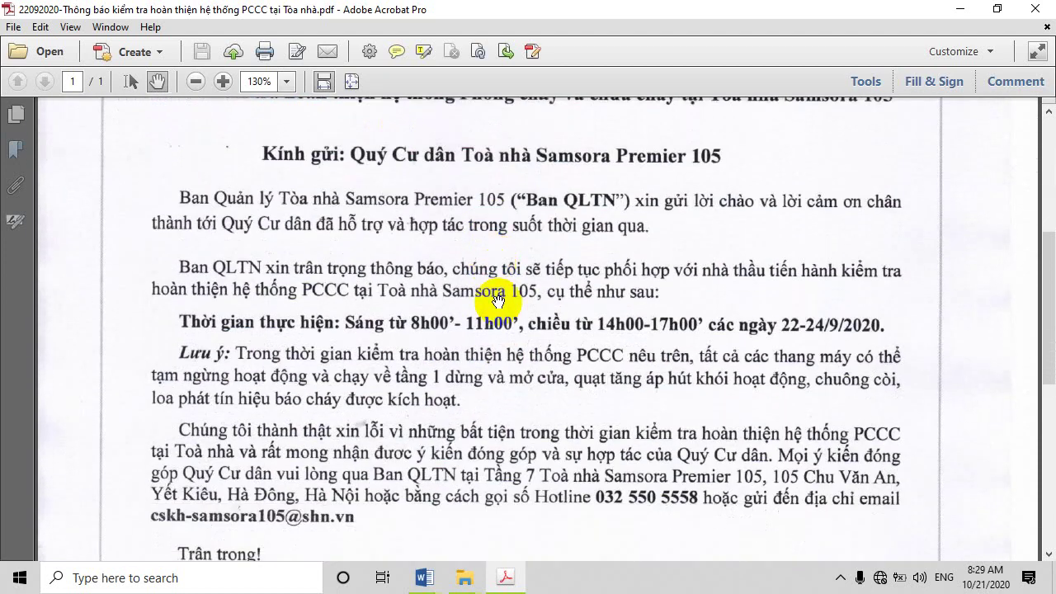
pyautogui.scroll(-4, 497, 300)
pyautogui.scroll(-2, 561, 412)
pyautogui.scroll(3, 550, 309)
pyautogui.scroll(-4, 558, 216)
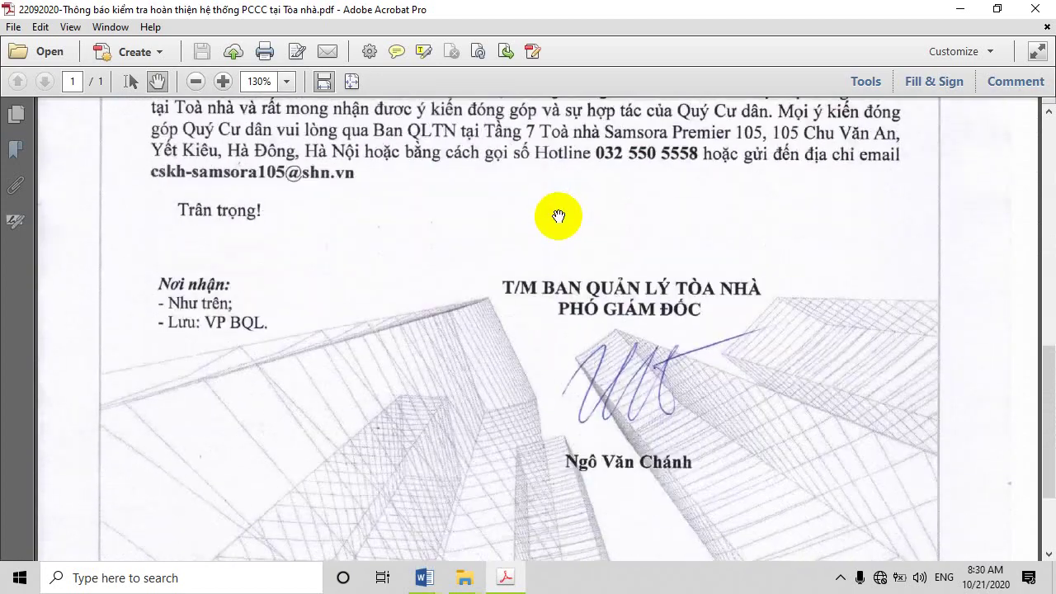
pyautogui.scroll(-2, 597, 299)
pyautogui.scroll(-1, 589, 223)
pyautogui.scroll(2, 592, 271)
pyautogui.scroll(3, 589, 271)
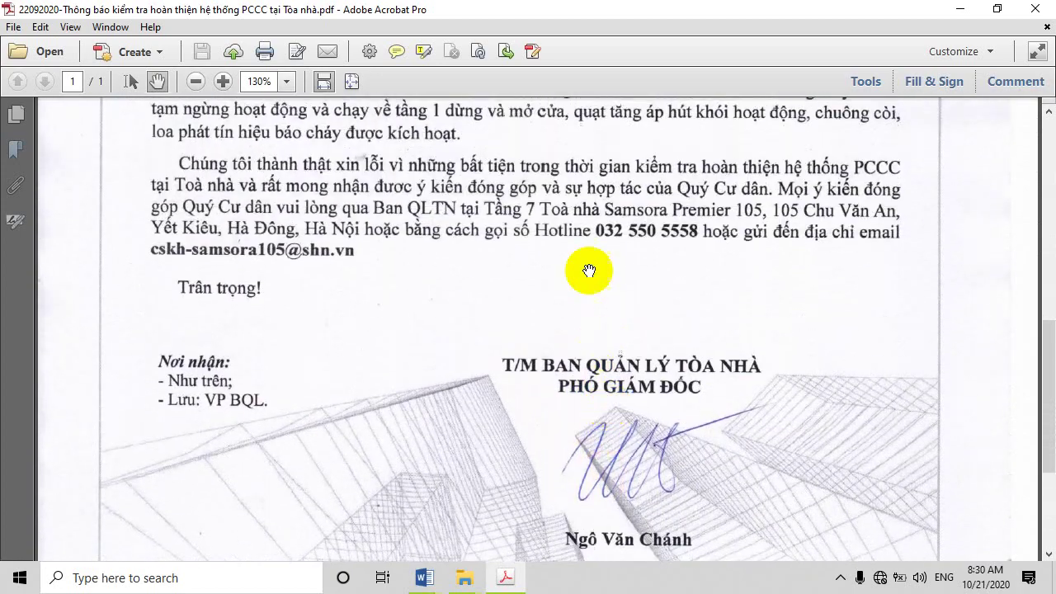
pyautogui.scroll(3, 589, 271)
pyautogui.scroll(2, 586, 273)
pyautogui.scroll(3, 578, 274)
pyautogui.scroll(1, 569, 279)
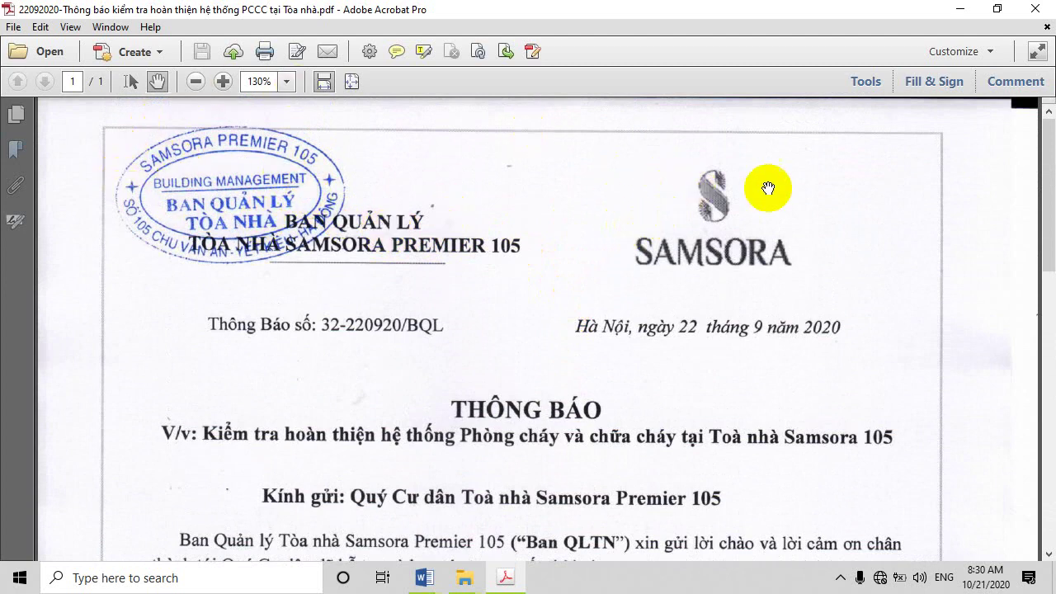
pyautogui.moveTo(573, 342); pyautogui.dragTo(568, 302)
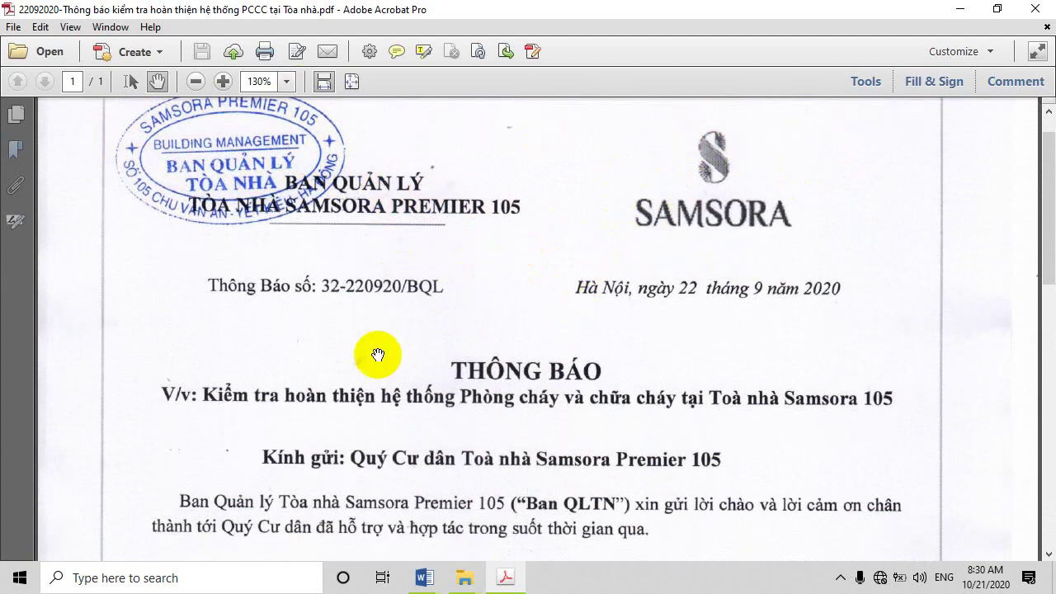
pyautogui.scroll(-1, 496, 404)
pyautogui.scroll(-1, 480, 338)
pyautogui.scroll(-2, 480, 338)
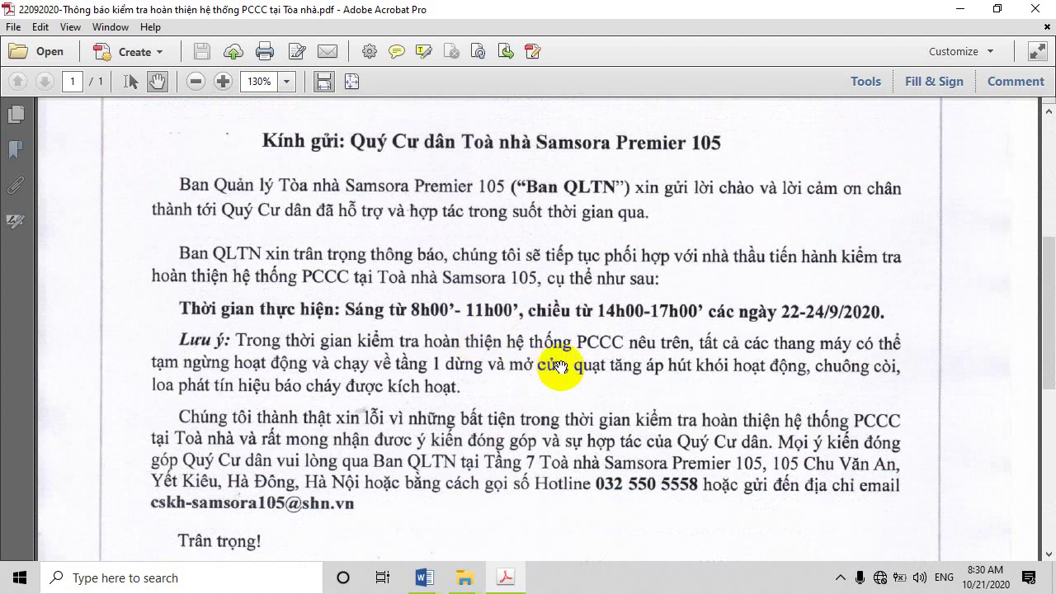
pyautogui.scroll(1, 564, 370)
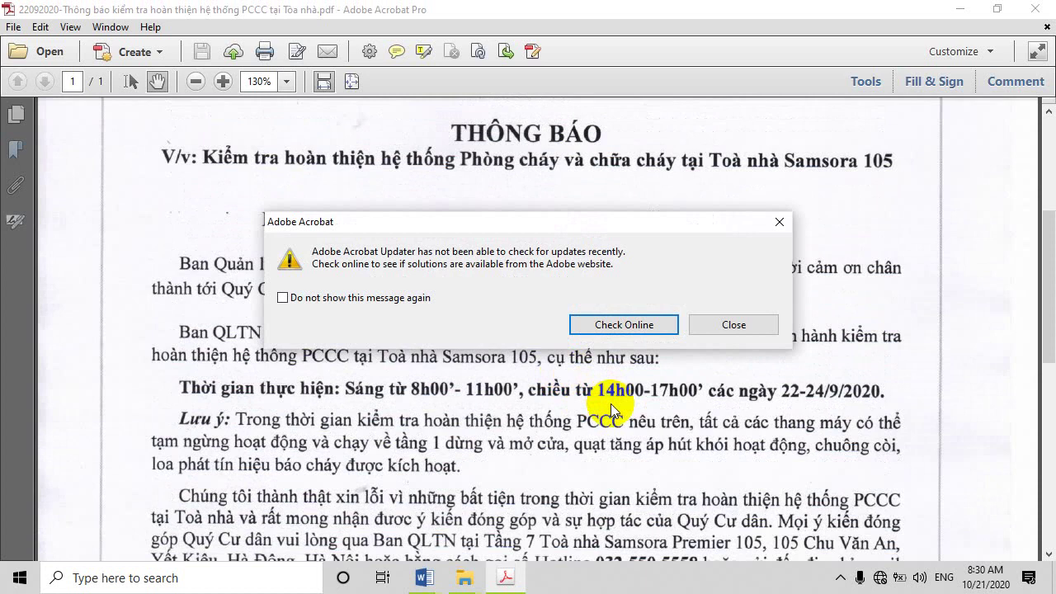
pyautogui.click(728, 324)
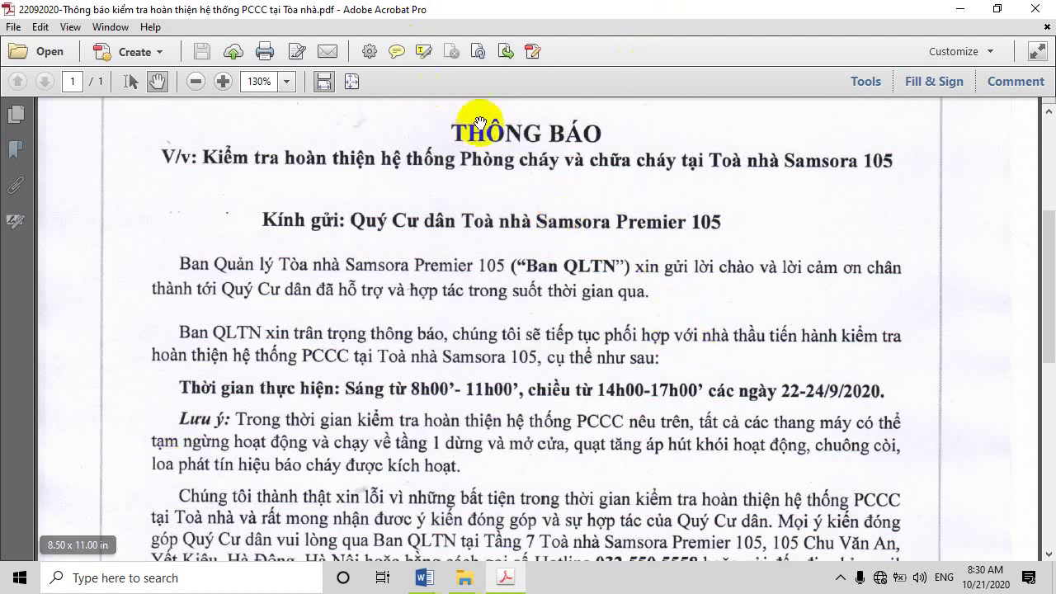
pyautogui.click(423, 580)
# Switch back to the Document2 window with the Nội dung list and Styles pane.
pyautogui.click(337, 516)
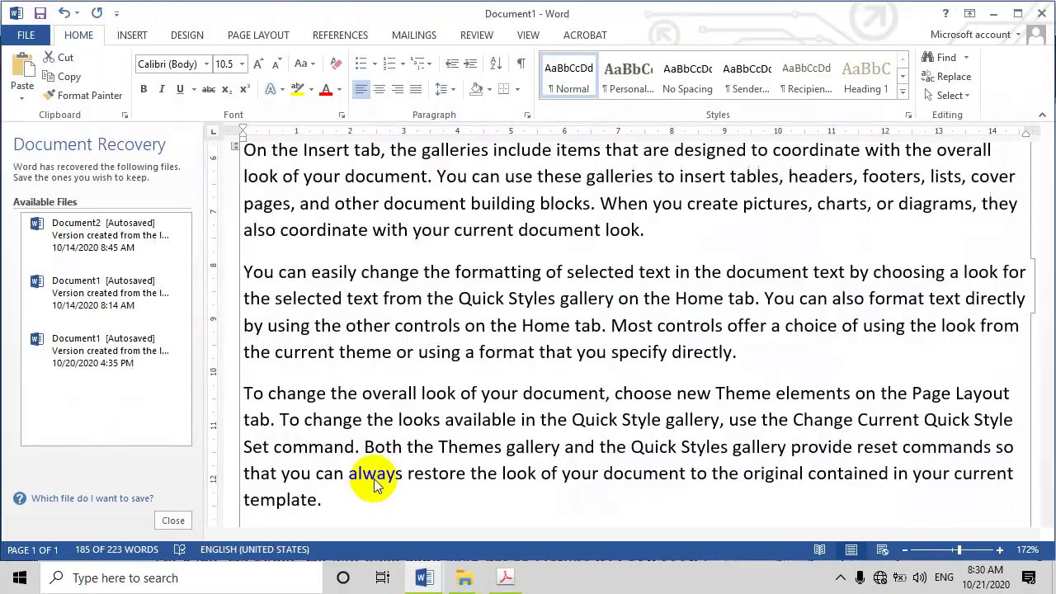
pyautogui.scroll(3, 545, 346)
pyautogui.scroll(-2, 495, 413)
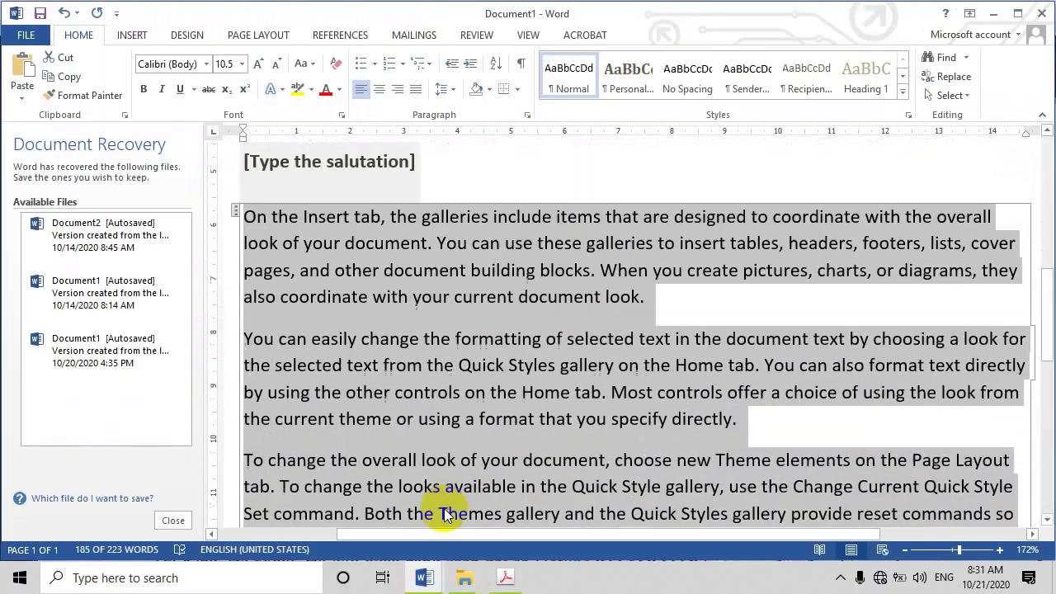
pyautogui.click(424, 578)
pyautogui.click(506, 505)
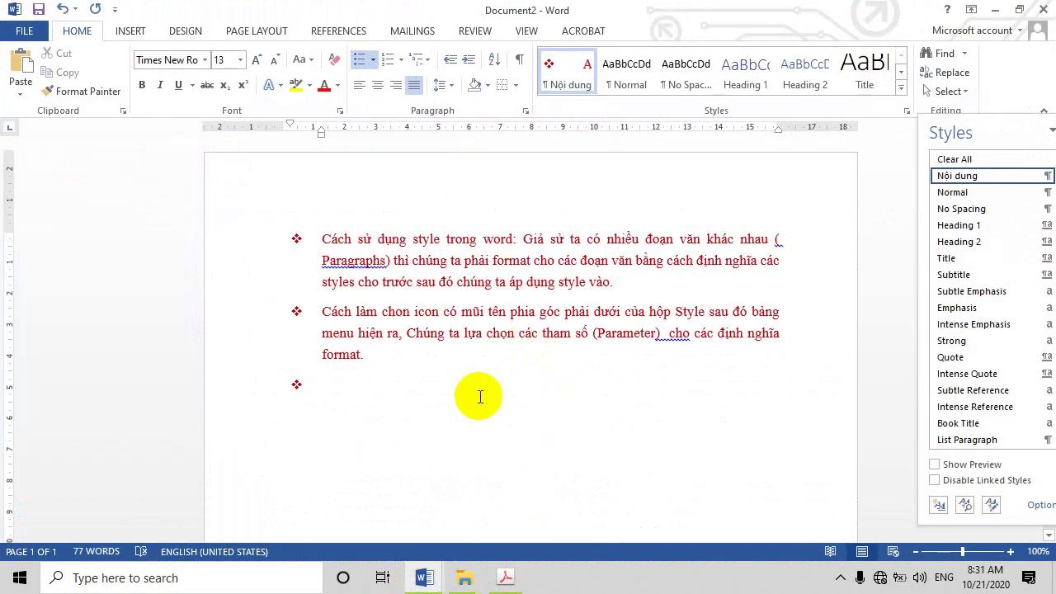
pyautogui.rightClick(959, 178)
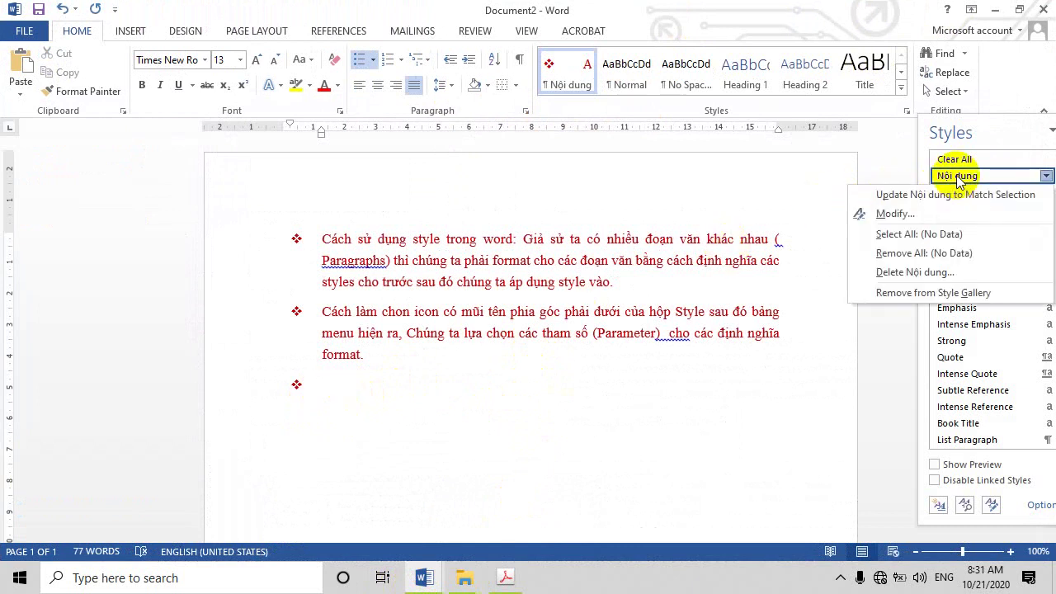
# Redefine the Nội dung style's bullet as an arrowhead, replacing the diamond.
pyautogui.click(891, 217)
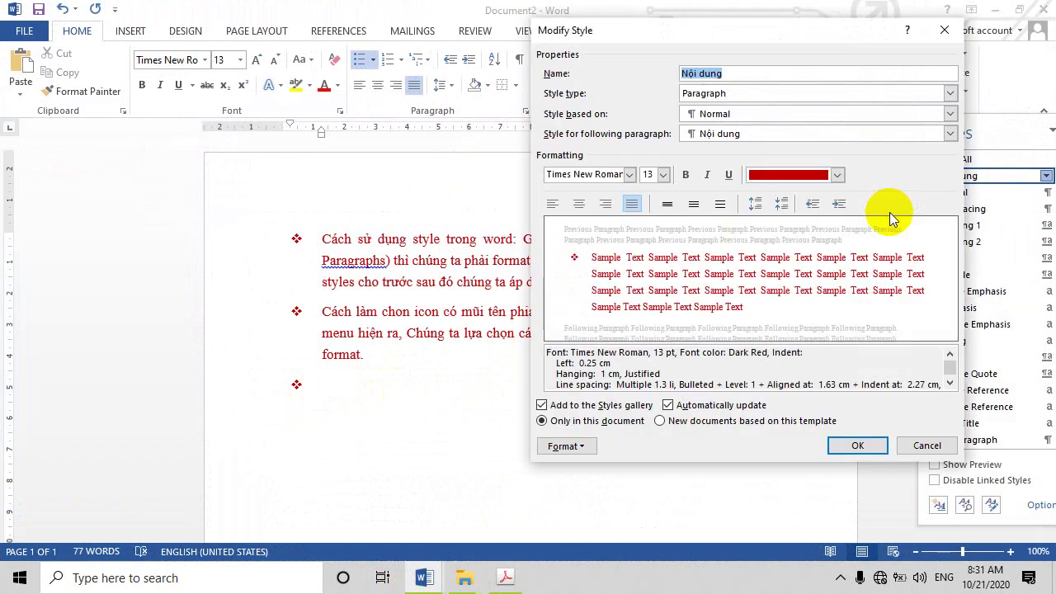
pyautogui.click(567, 450)
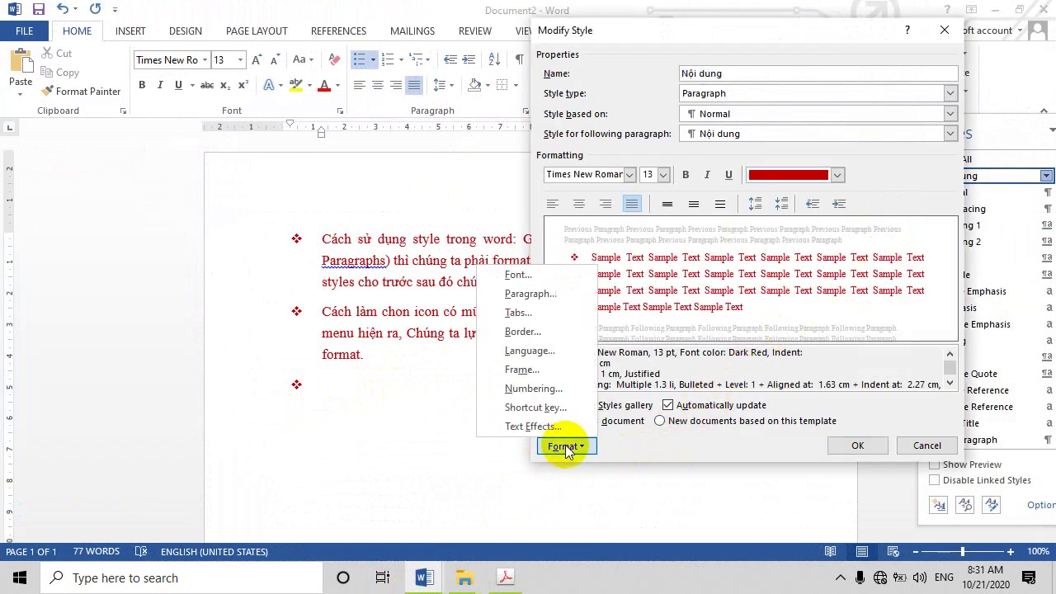
pyautogui.click(536, 389)
pyautogui.click(703, 111)
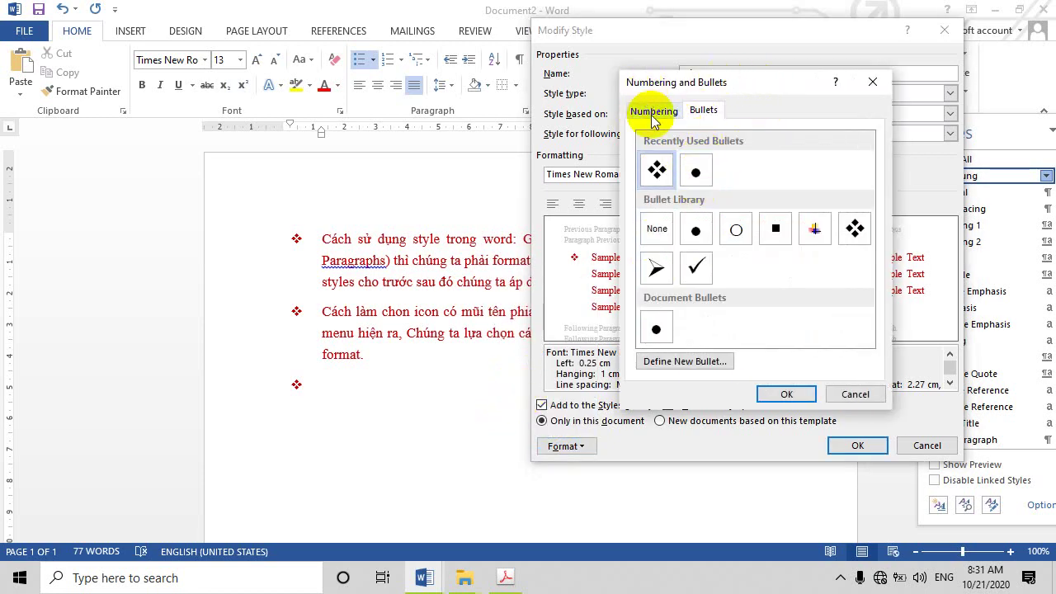
pyautogui.click(855, 231)
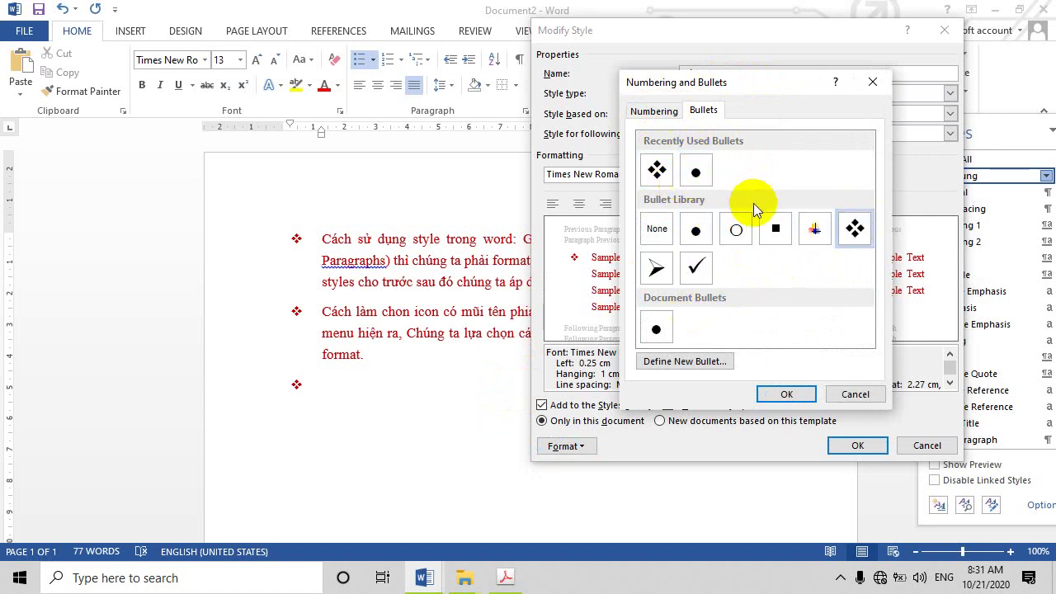
pyautogui.click(658, 172)
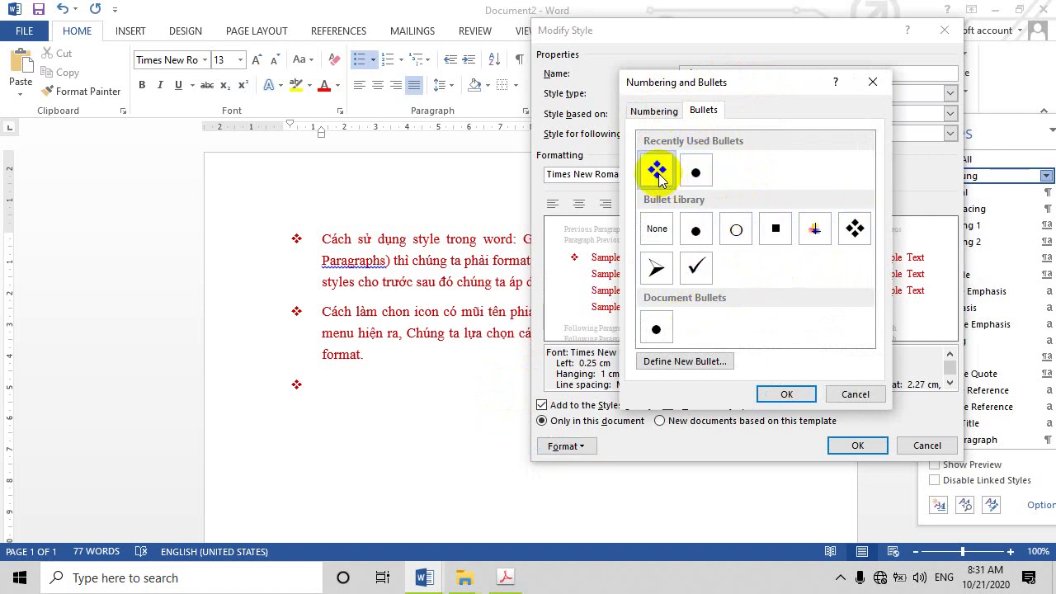
pyautogui.click(656, 268)
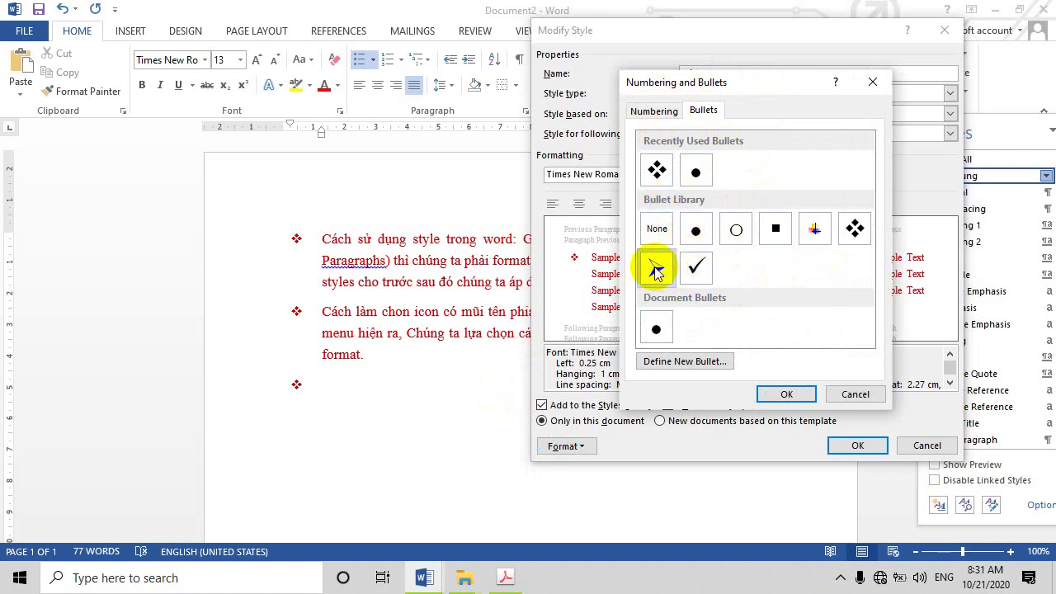
pyautogui.click(784, 393)
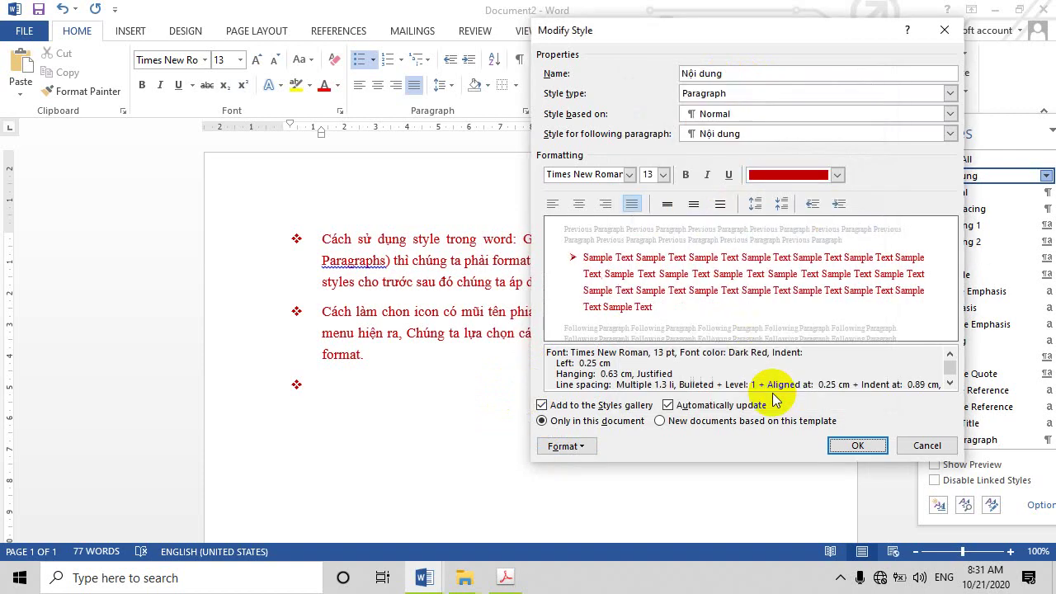
pyautogui.click(857, 445)
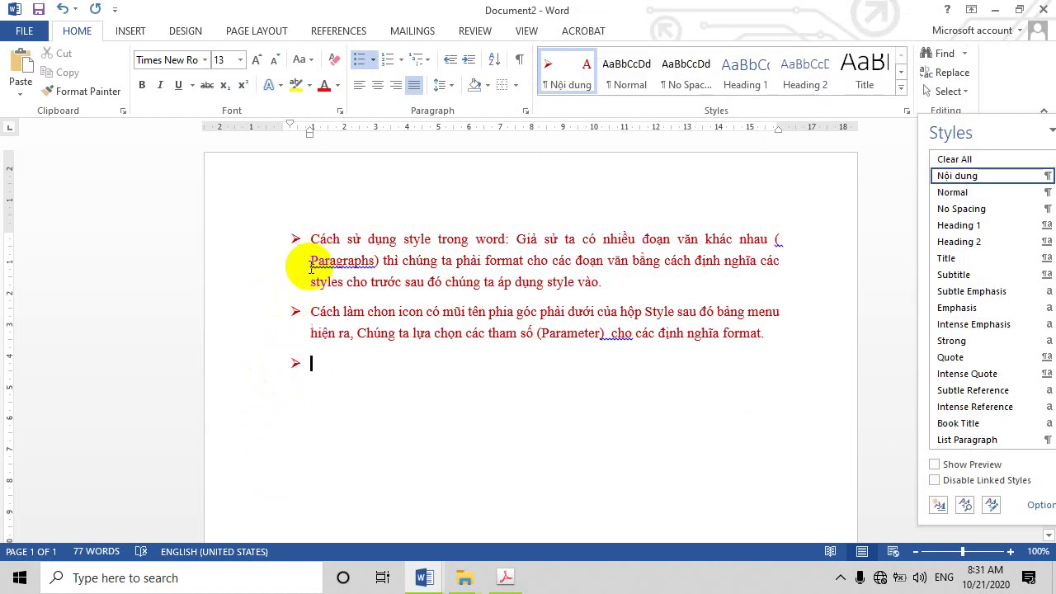
# Try indenting the arrow-bulleted paragraphs further right, then undo the indent.
pyautogui.click(297, 238)
pyautogui.moveTo(298, 238); pyautogui.dragTo(378, 314)
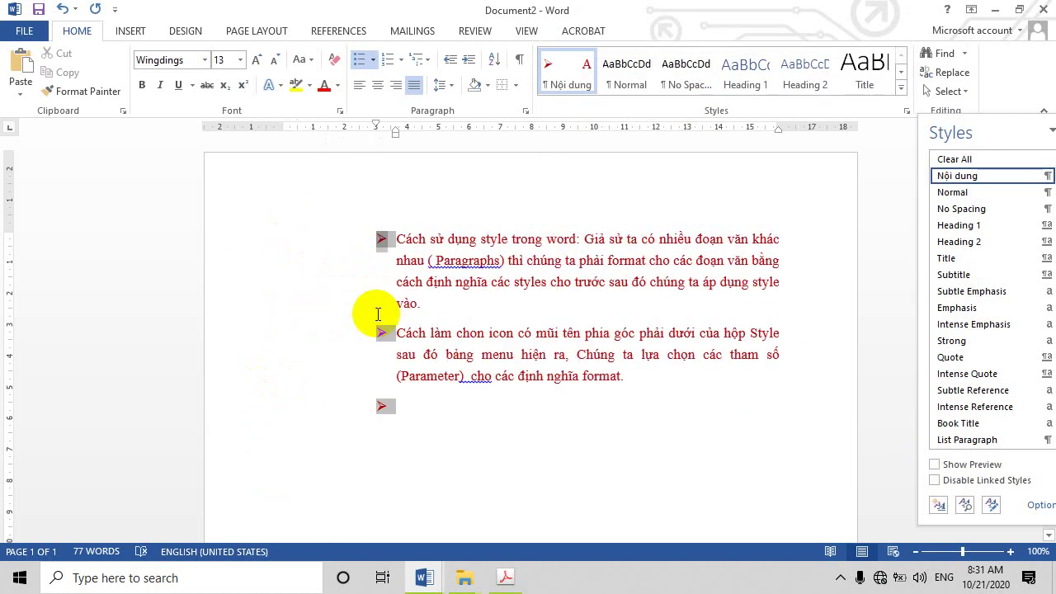
pyautogui.hotkey('ctrl', 'z')
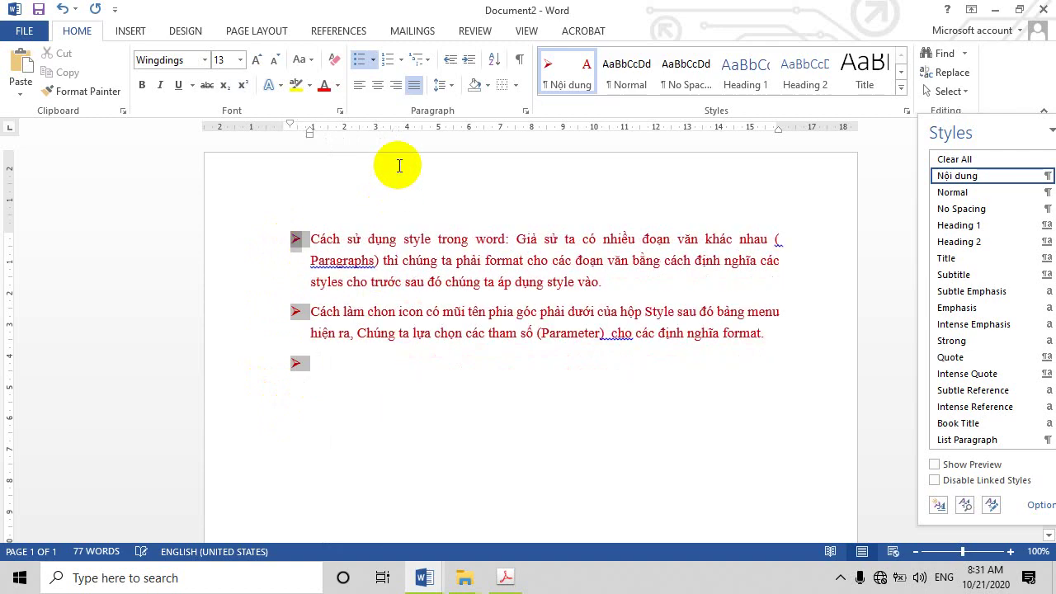
# Reopen the Nội dung style's numbering settings and try the 1. 2. 3. format.
pyautogui.rightClick(968, 176)
pyautogui.click(901, 215)
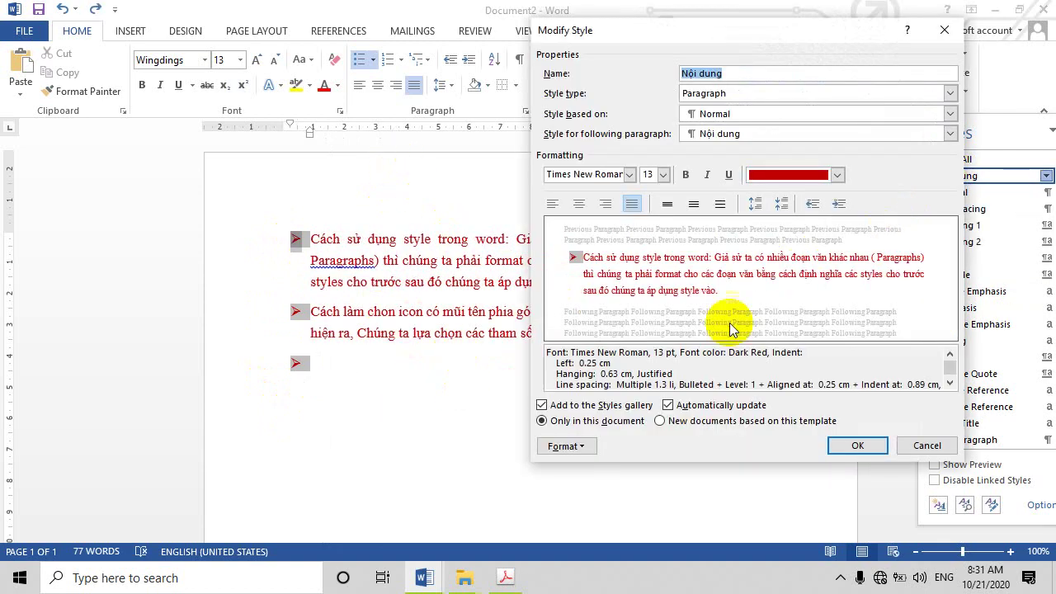
pyautogui.click(566, 445)
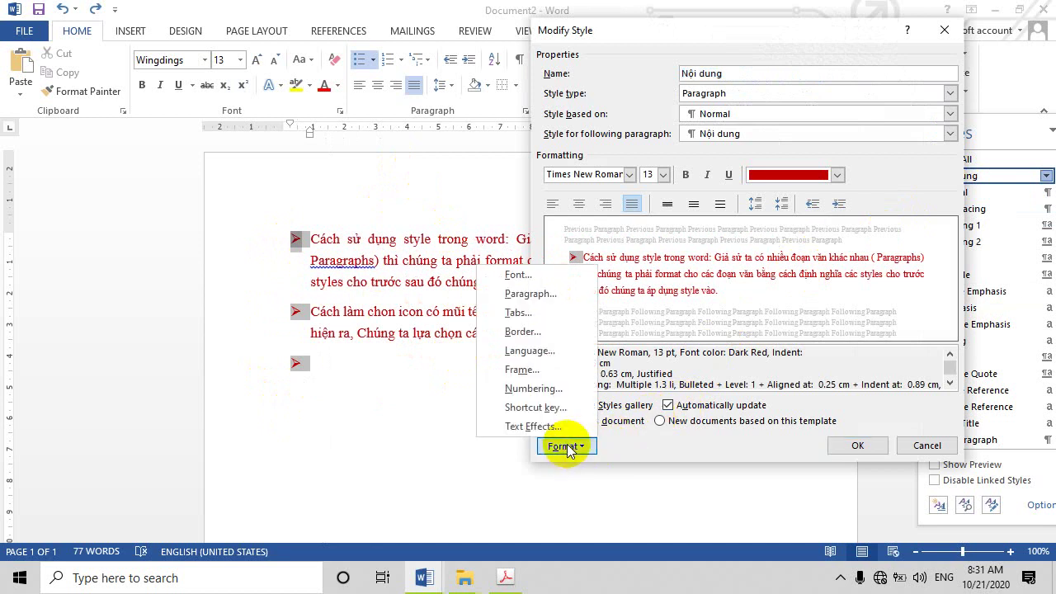
pyautogui.click(520, 392)
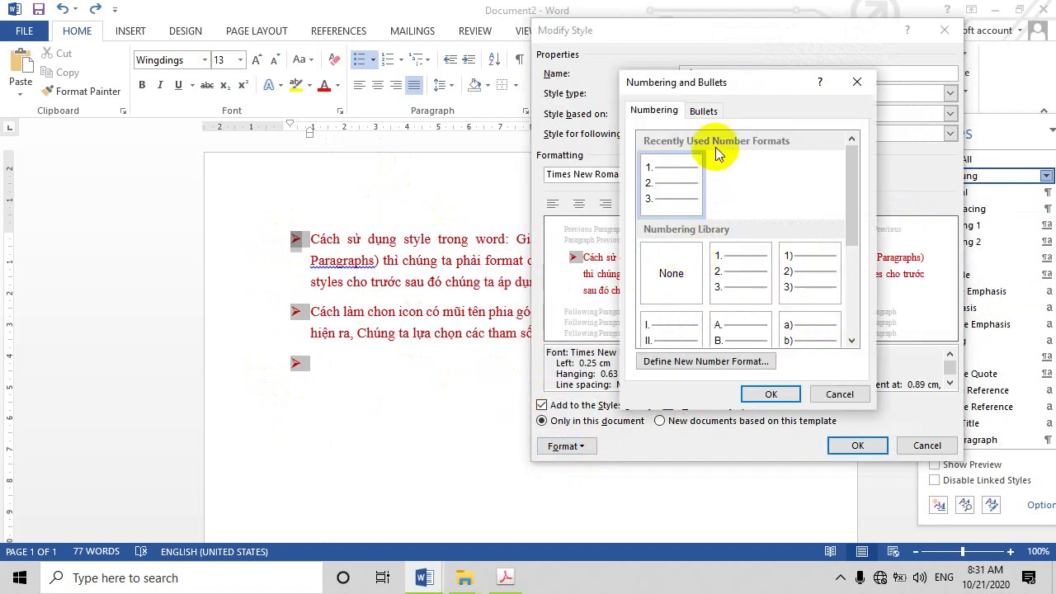
pyautogui.scroll(-3, 733, 282)
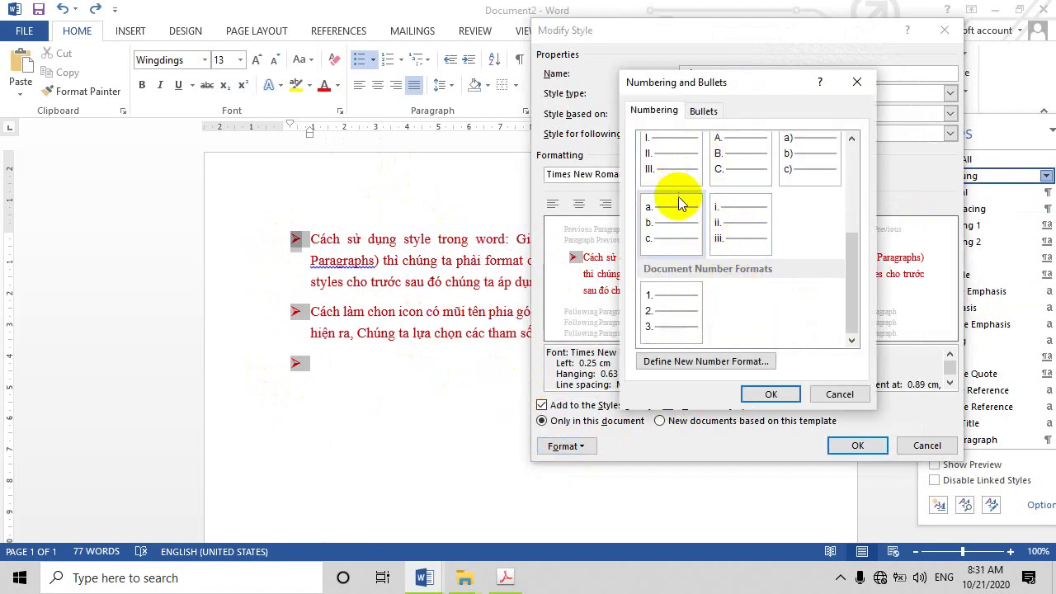
pyautogui.scroll(5, 668, 239)
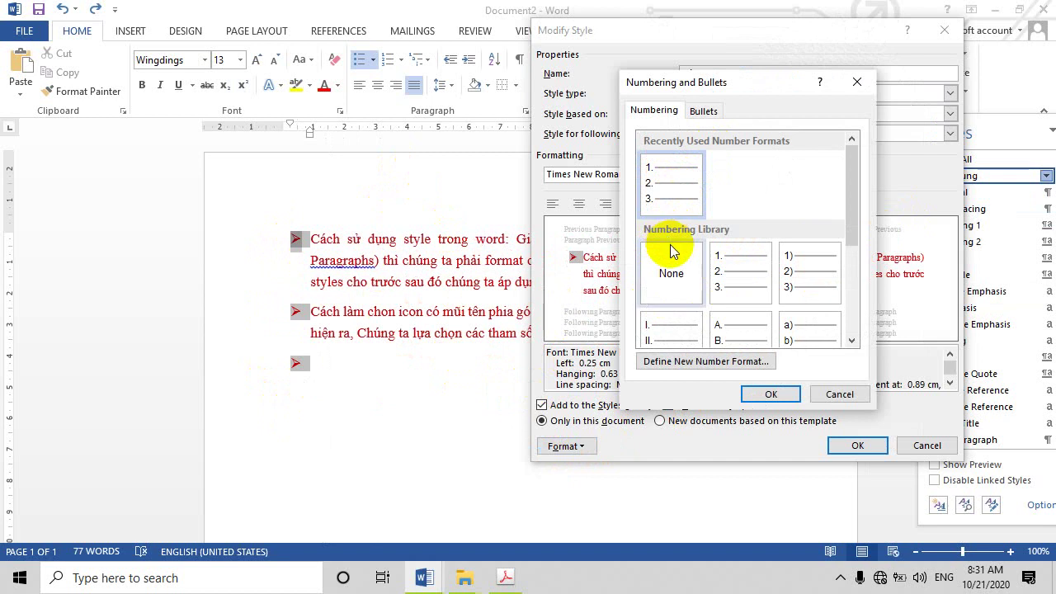
pyautogui.click(657, 183)
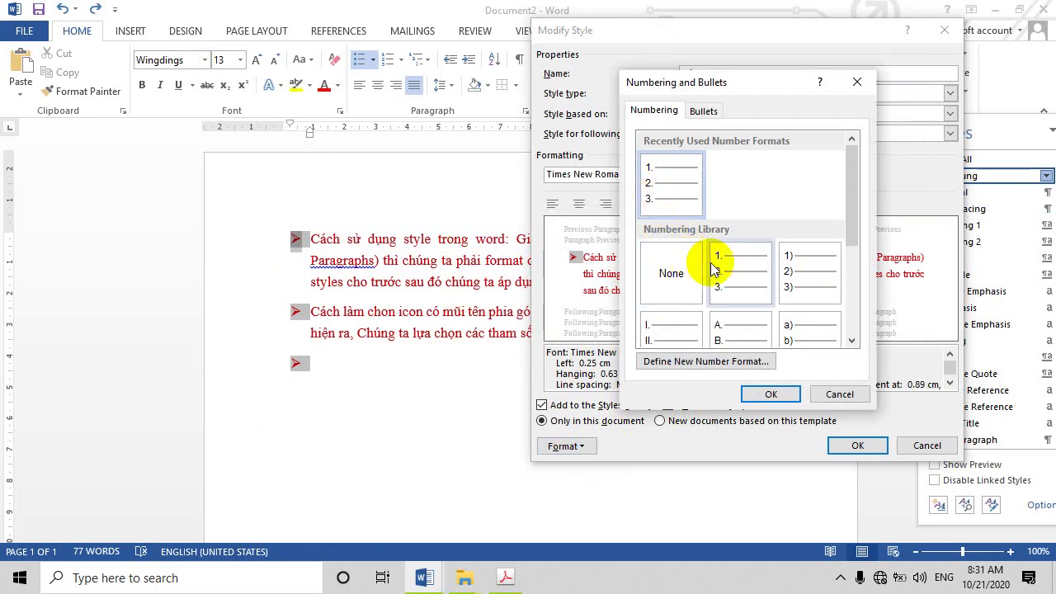
pyautogui.scroll(-3, 707, 260)
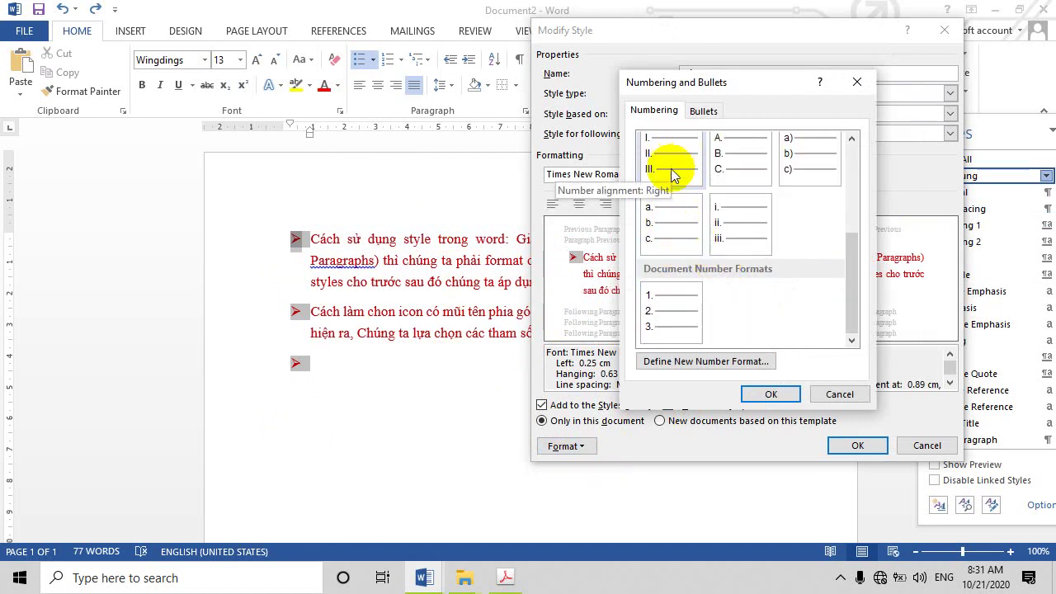
pyautogui.scroll(3, 685, 157)
# Switch the Nội dung style's bullet to a checkmark and save the style.
pyautogui.click(702, 111)
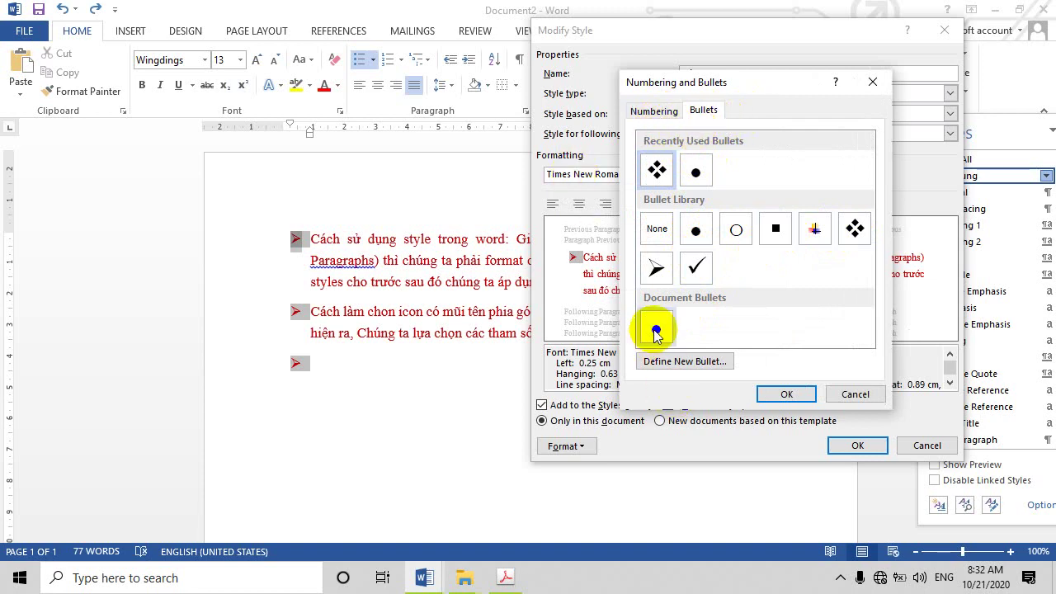
pyautogui.click(696, 267)
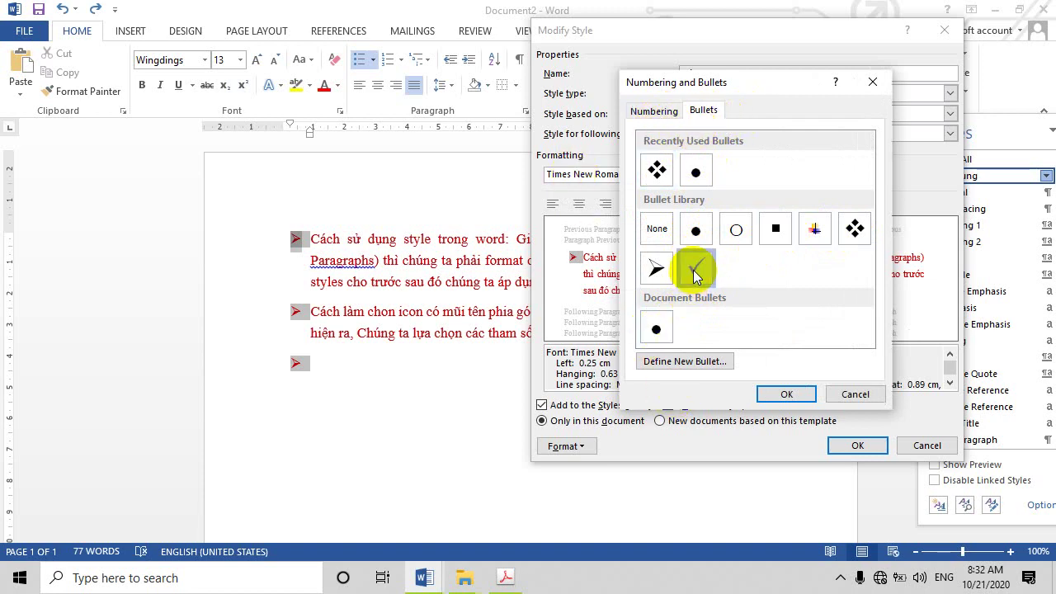
pyautogui.click(786, 394)
pyautogui.click(858, 444)
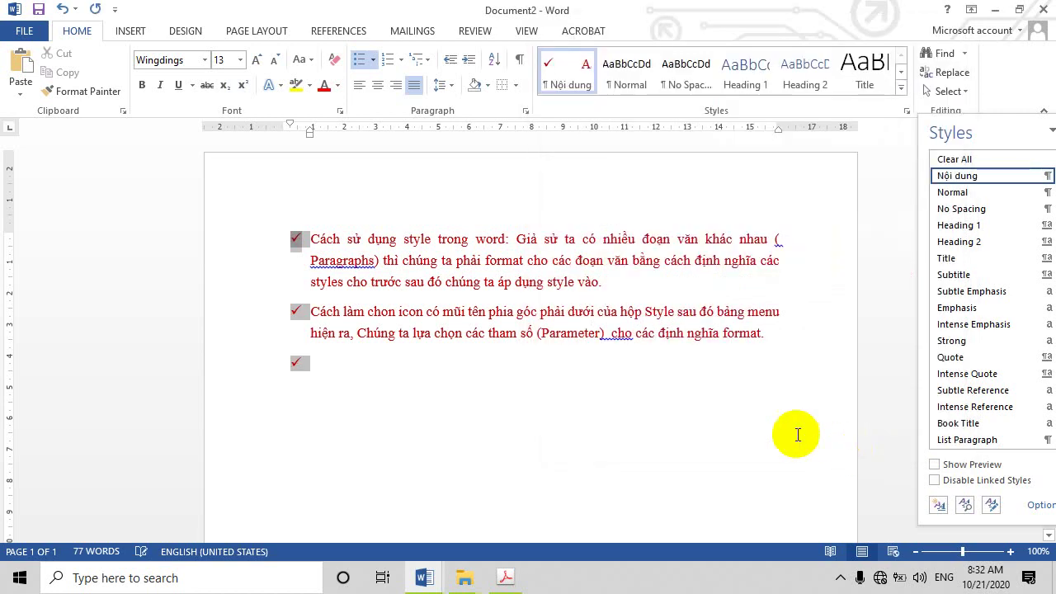
# Set the empty third line's bullet to None, leaving two checkmarked paragraphs.
pyautogui.click(545, 394)
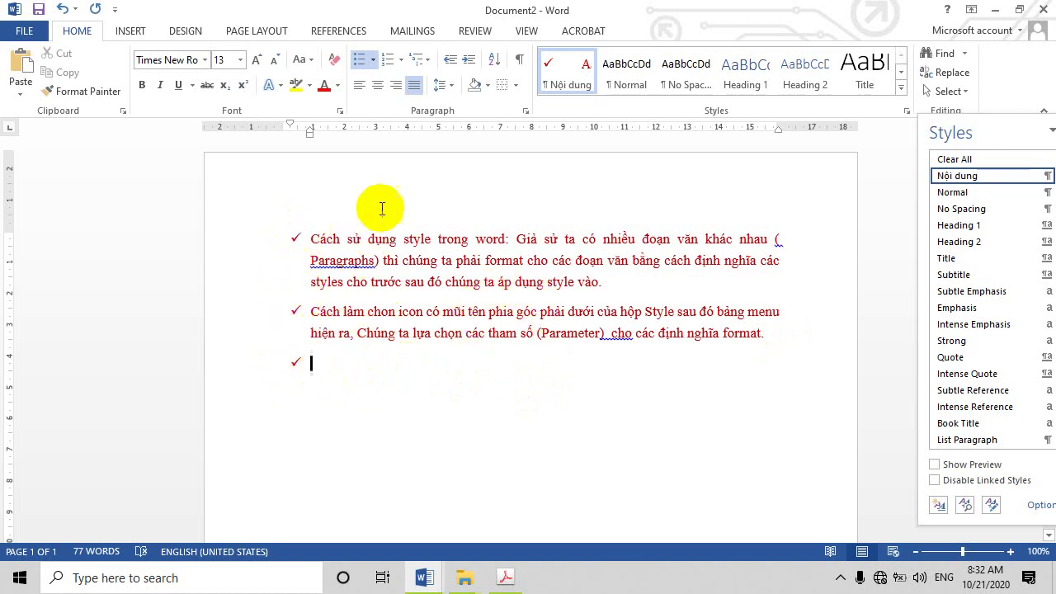
pyautogui.click(374, 61)
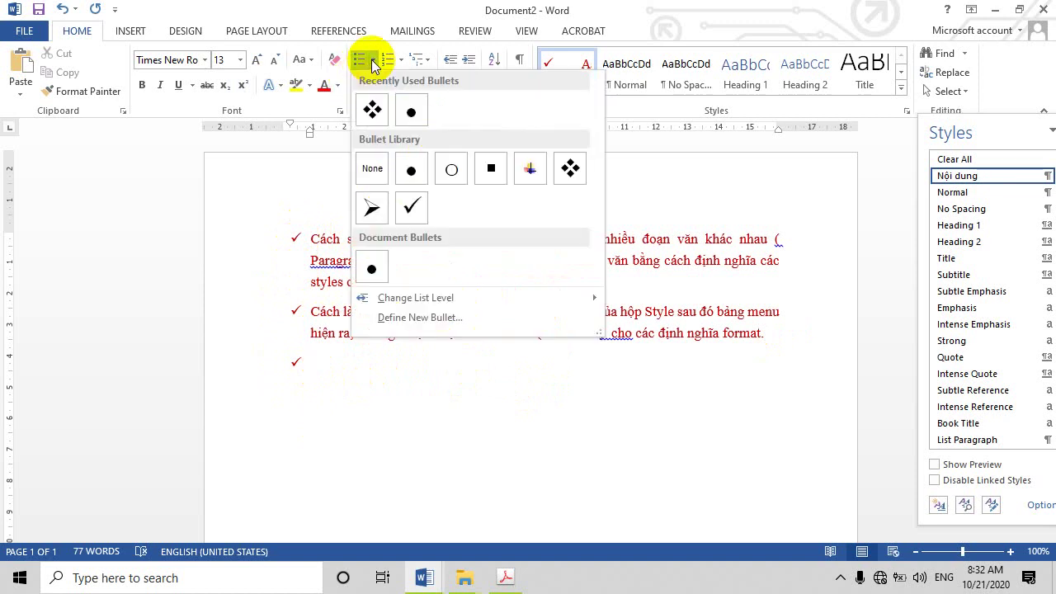
pyautogui.click(372, 169)
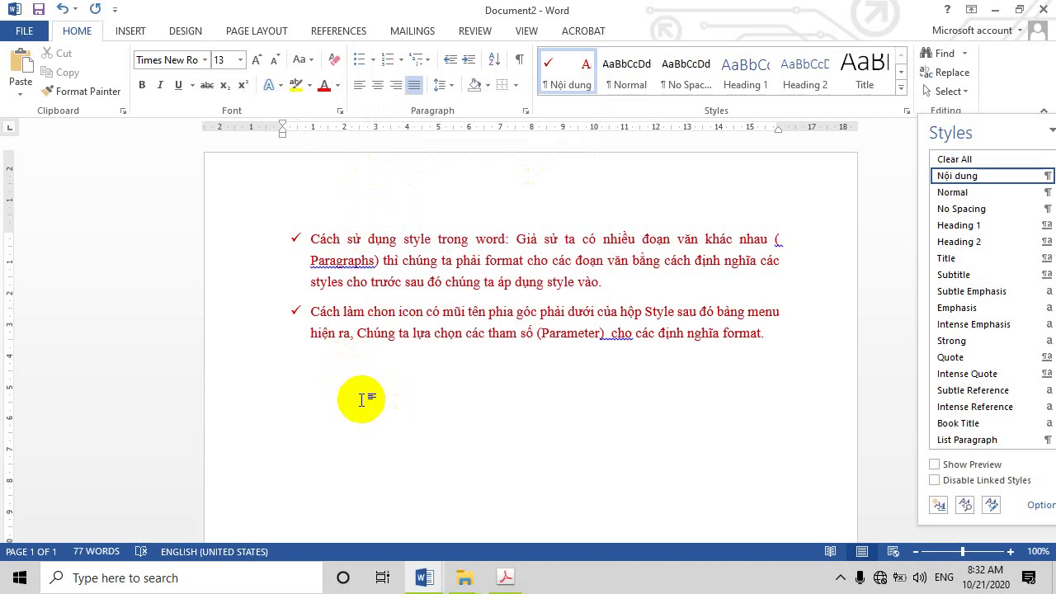
pyautogui.click(374, 60)
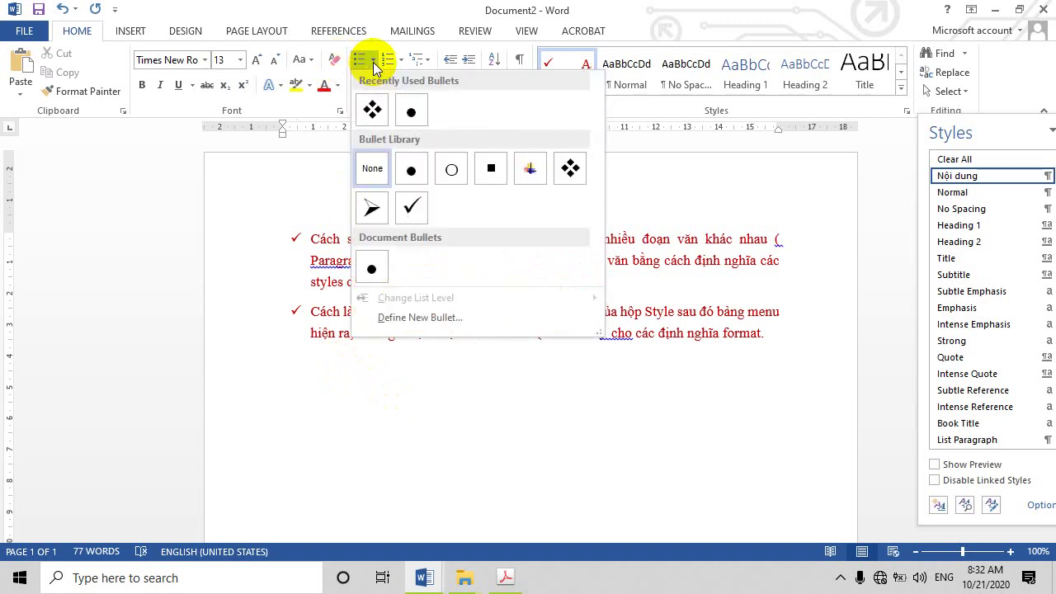
pyautogui.click(368, 172)
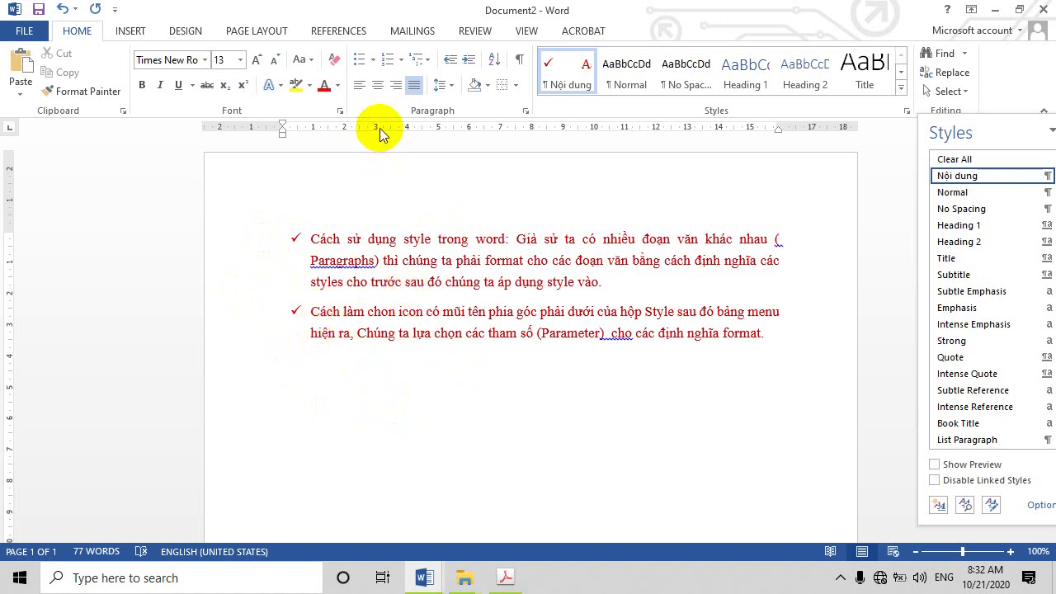
pyautogui.click(295, 312)
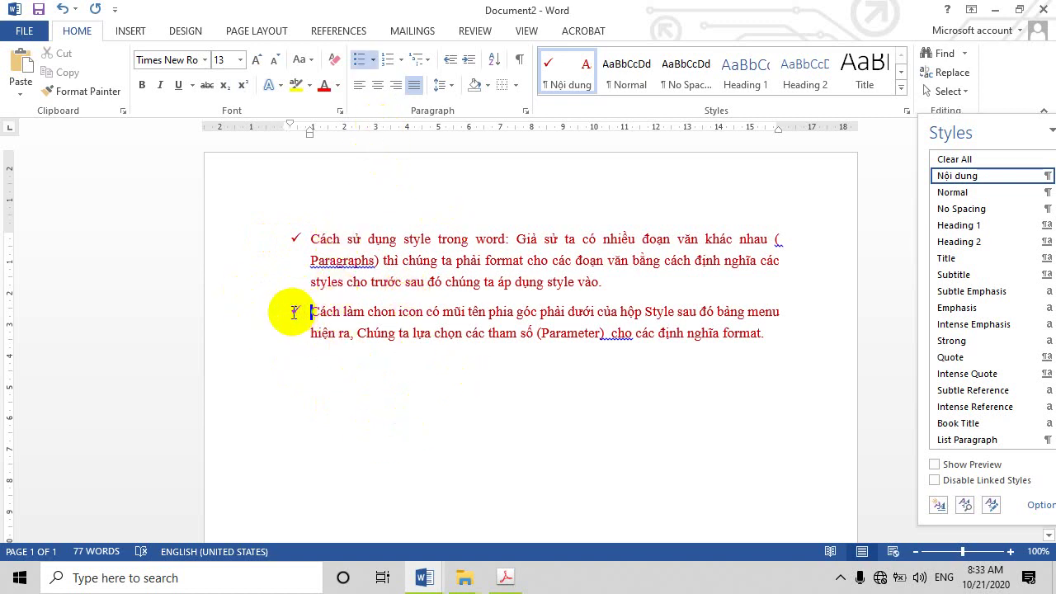
pyautogui.click(294, 312)
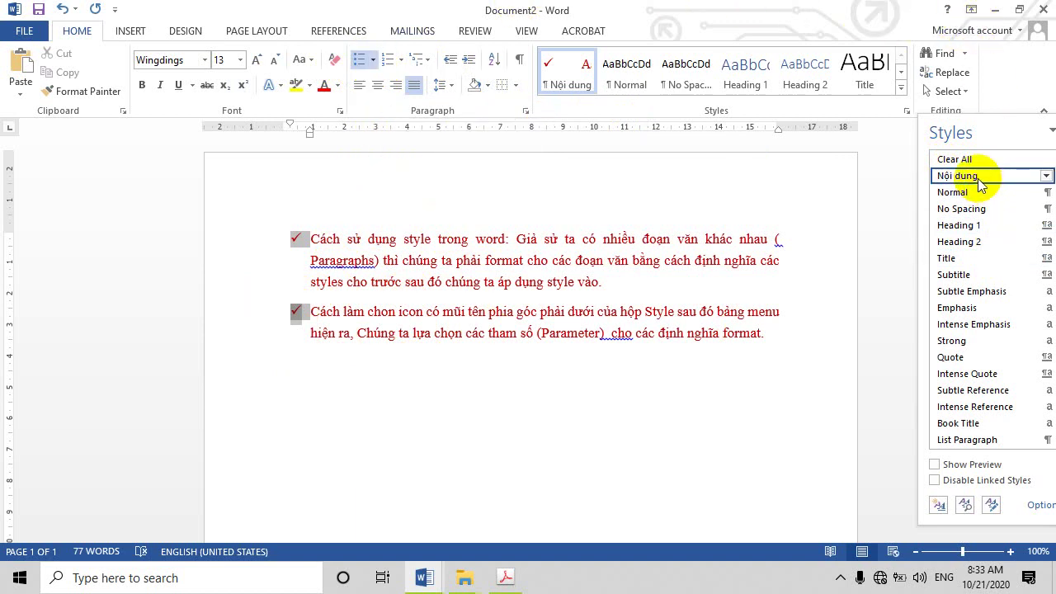
pyautogui.moveTo(974, 176)
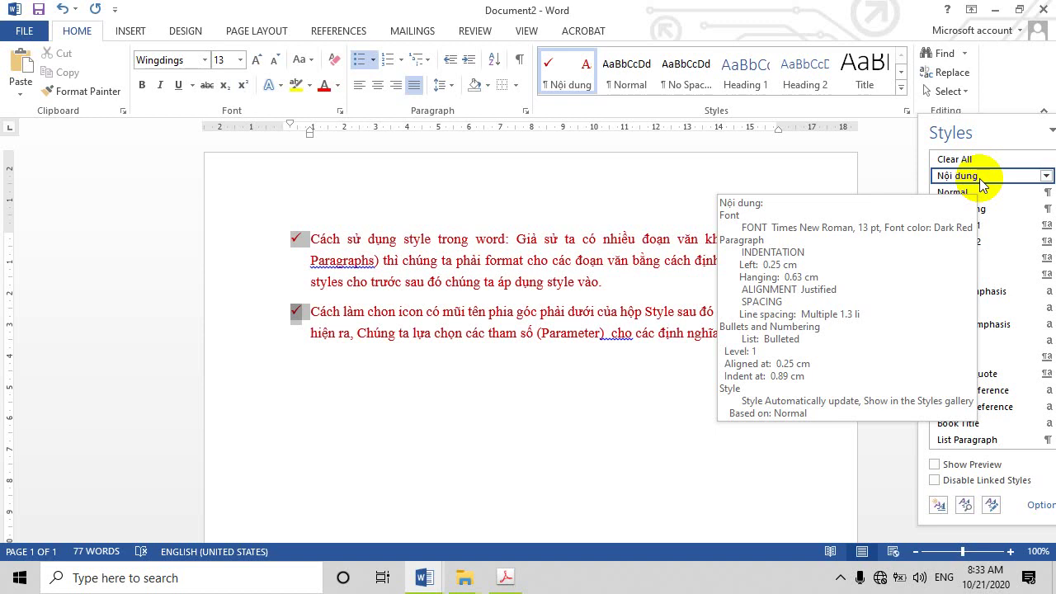
pyautogui.click(723, 360)
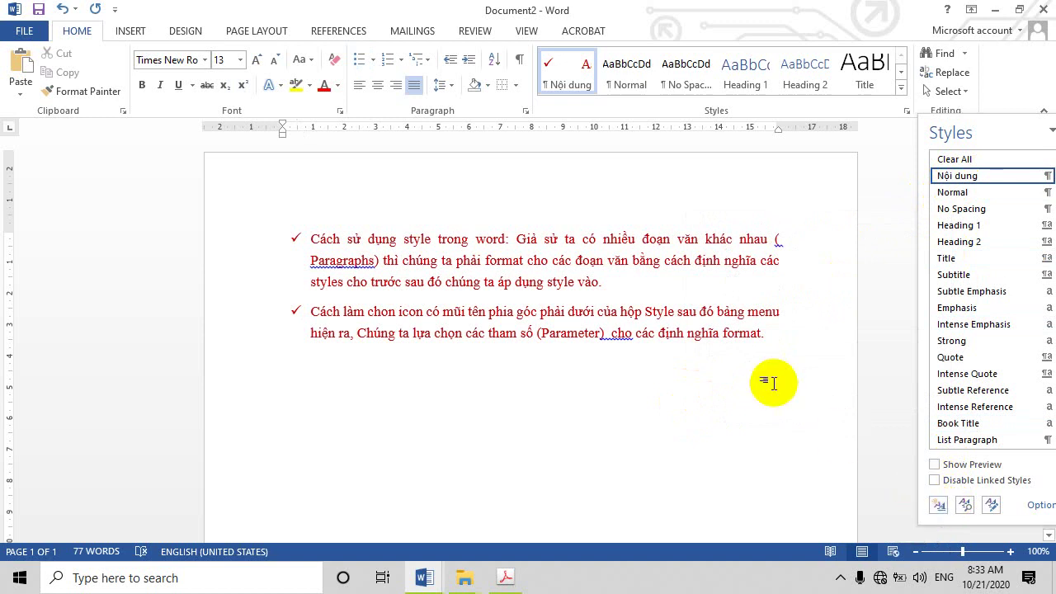
pyautogui.click(797, 338)
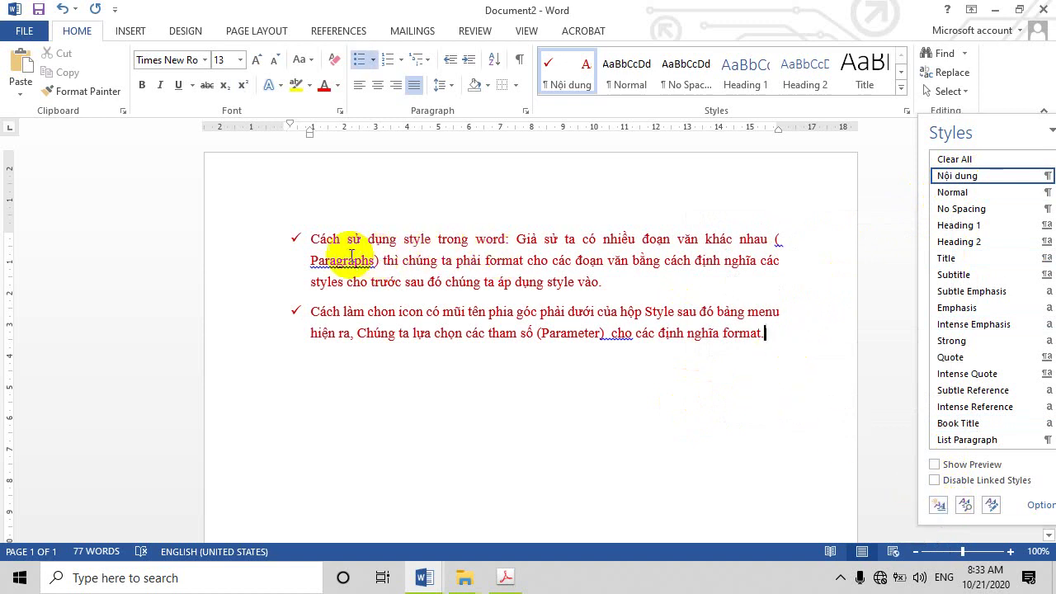
# Create Style1 from both bulleted paragraphs with 1.6 multiple line spacing.
pyautogui.moveTo(310, 241); pyautogui.dragTo(722, 354)
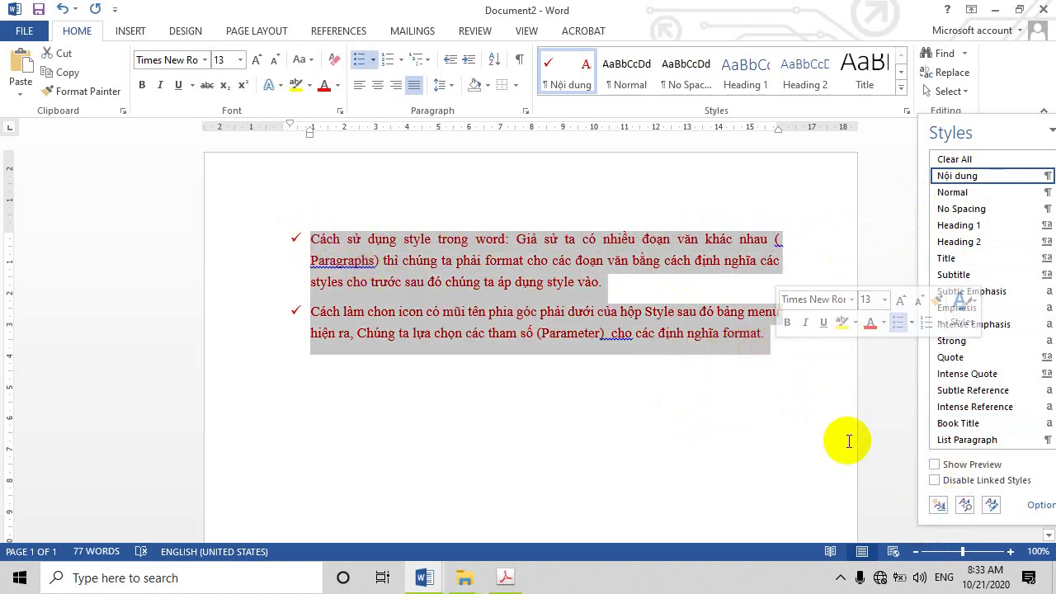
pyautogui.click(939, 511)
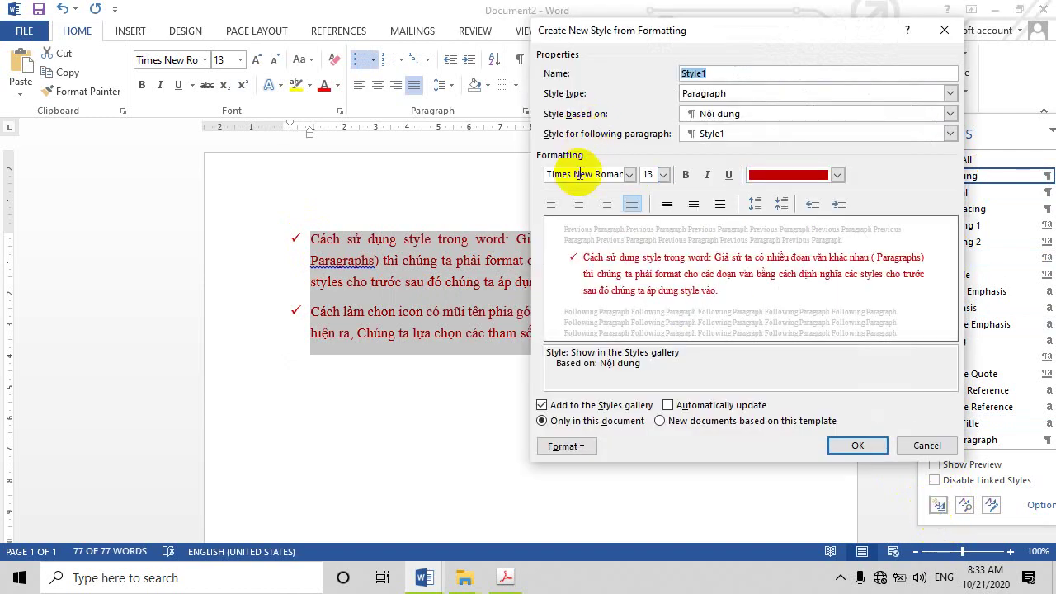
pyautogui.click(566, 447)
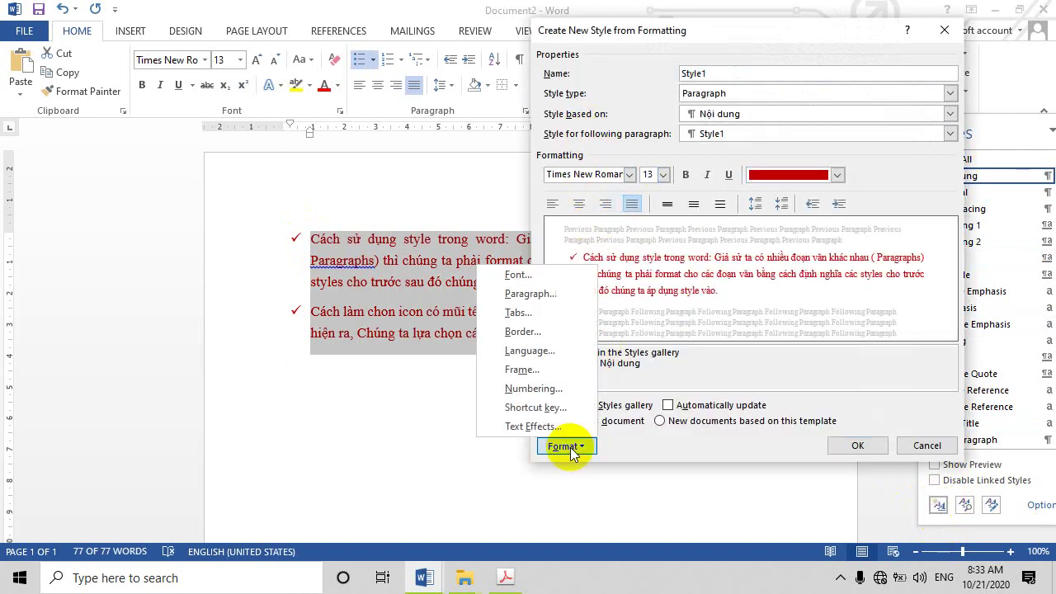
pyautogui.click(515, 297)
pyautogui.click(722, 310)
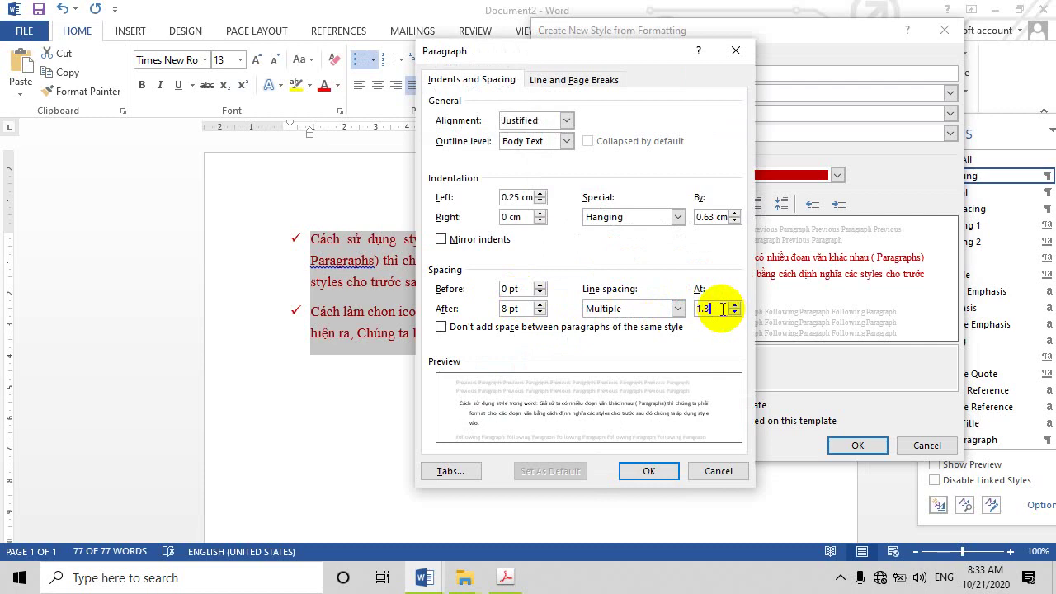
pyautogui.write('6')
pyautogui.click(644, 472)
pyautogui.click(855, 446)
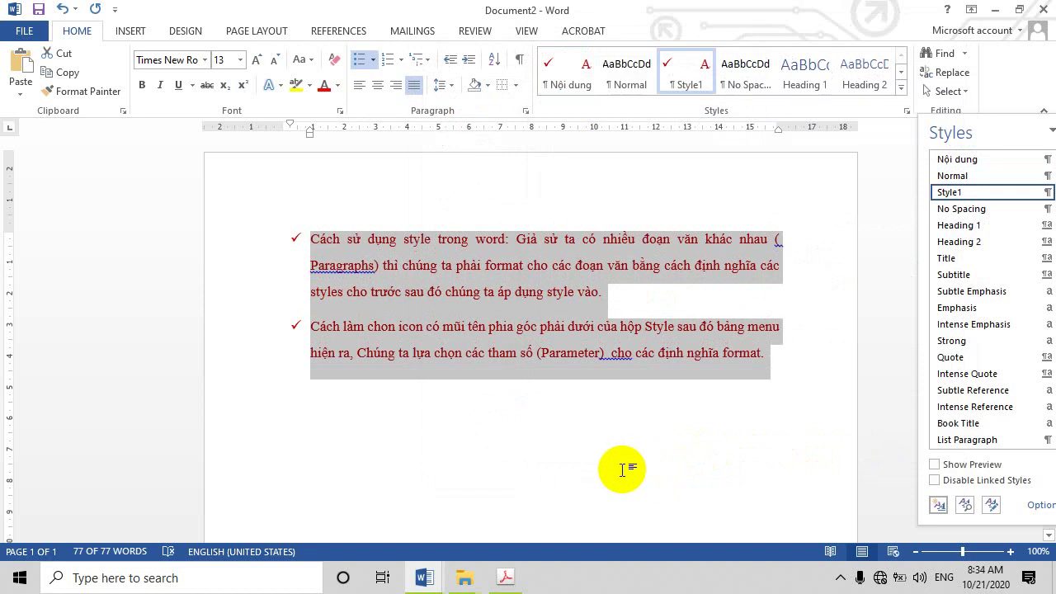
# Reapply Nội dung to both paragraphs and set the style's line spacing to 1.4.
pyautogui.click(640, 266)
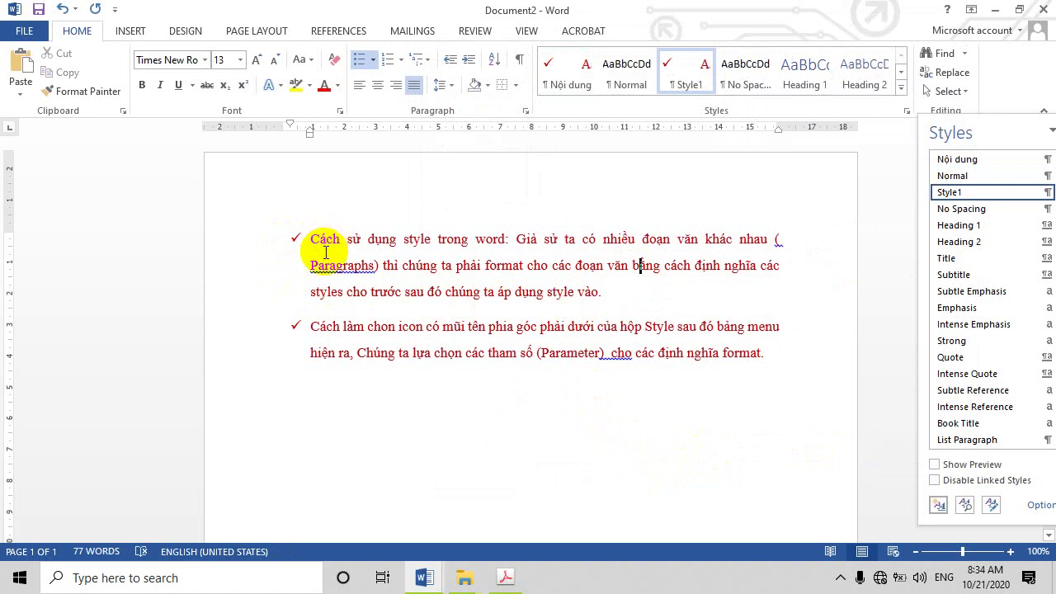
pyautogui.moveTo(309, 238); pyautogui.dragTo(805, 378)
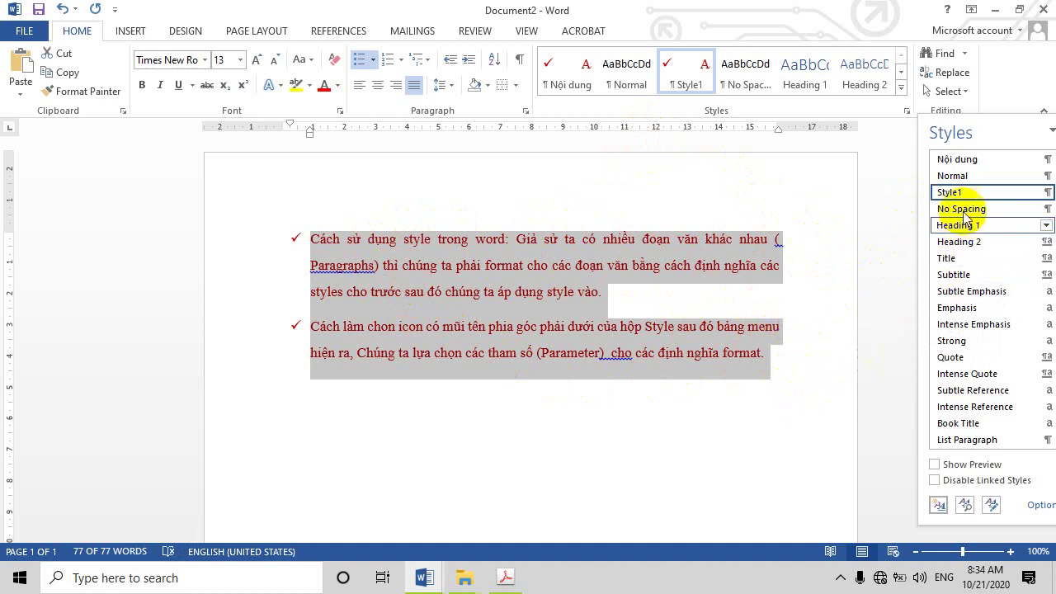
pyautogui.click(960, 162)
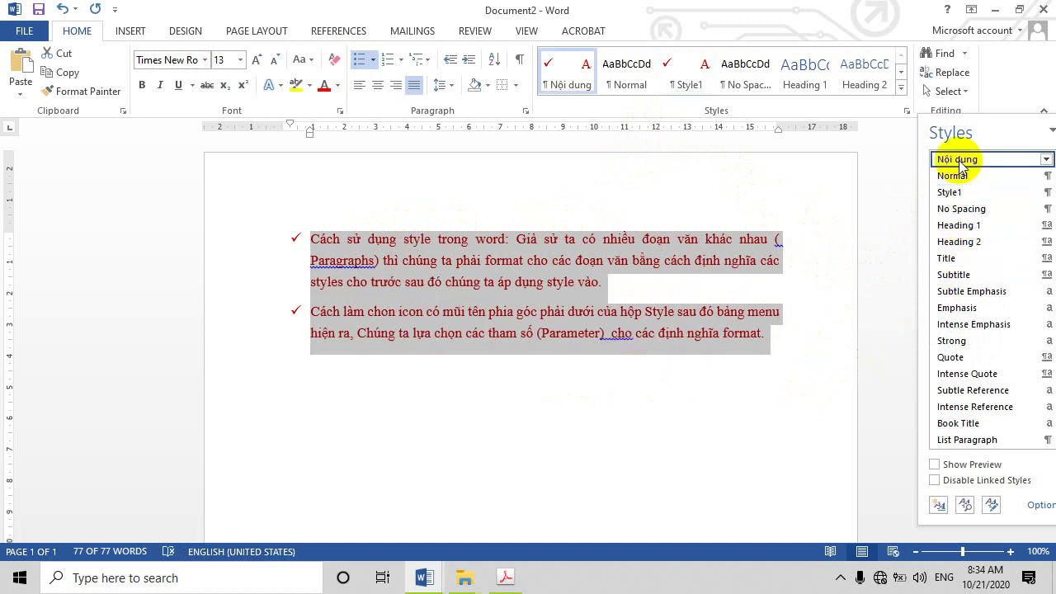
pyautogui.rightClick(960, 162)
pyautogui.click(890, 196)
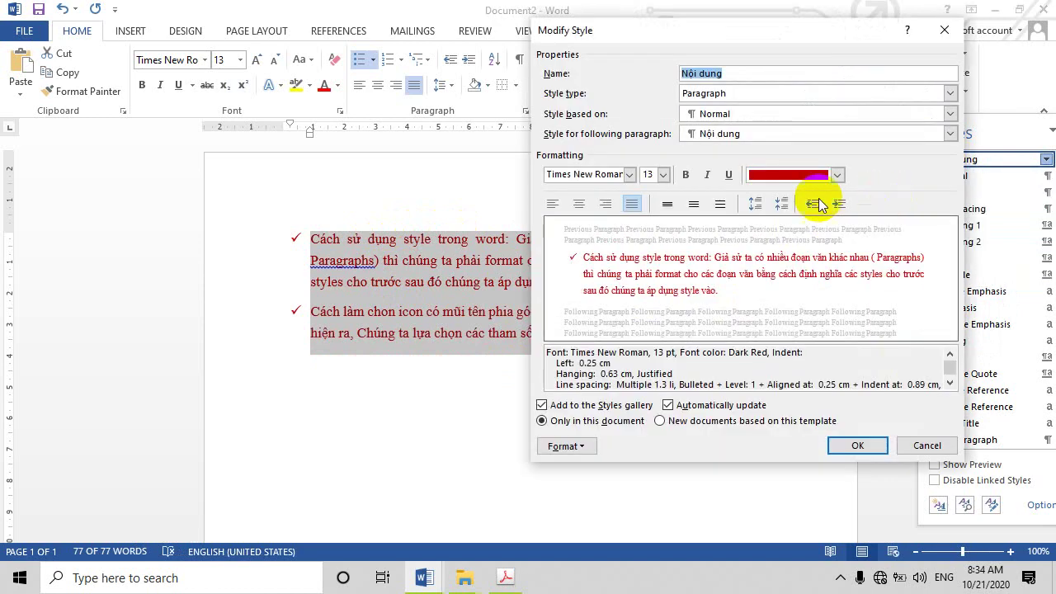
pyautogui.click(564, 447)
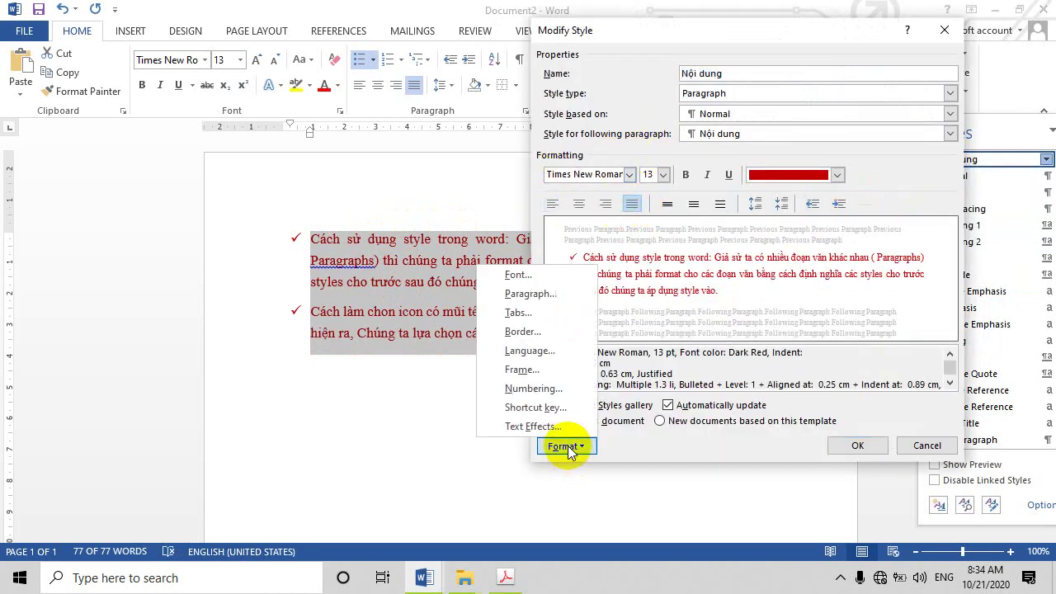
pyautogui.click(529, 294)
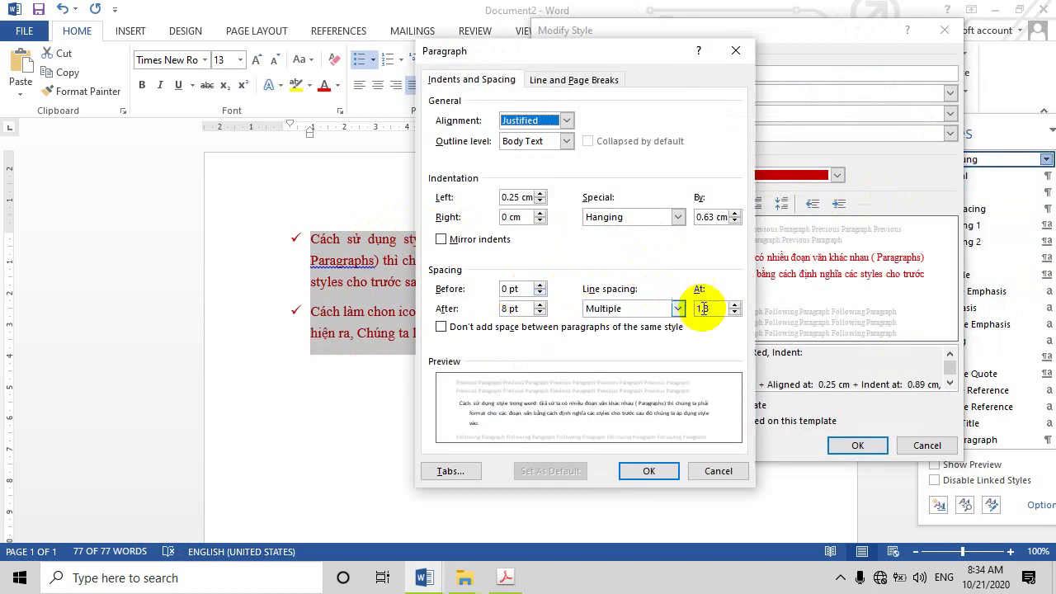
pyautogui.click(712, 308)
pyautogui.write('1.4')
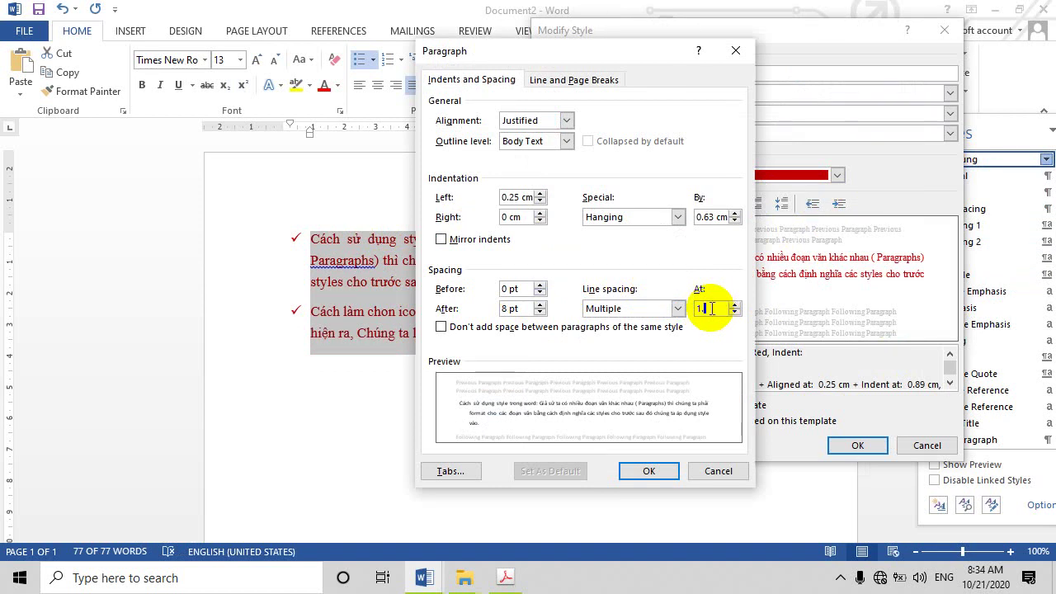
pyautogui.click(649, 472)
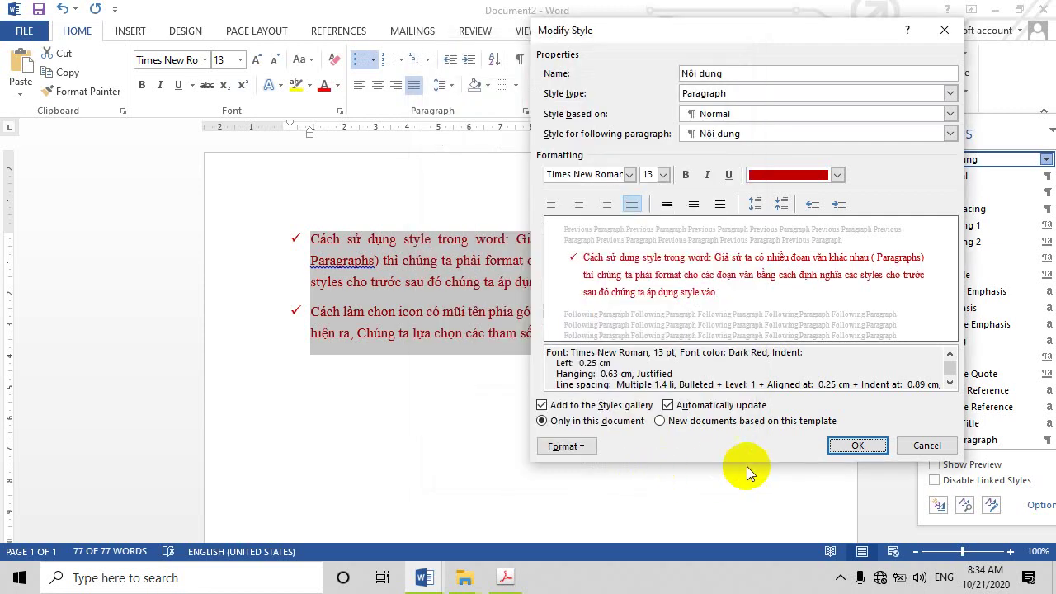
pyautogui.click(856, 449)
# Add an empty line below the list, undoing the accidental bullet removal.
pyautogui.click(835, 359)
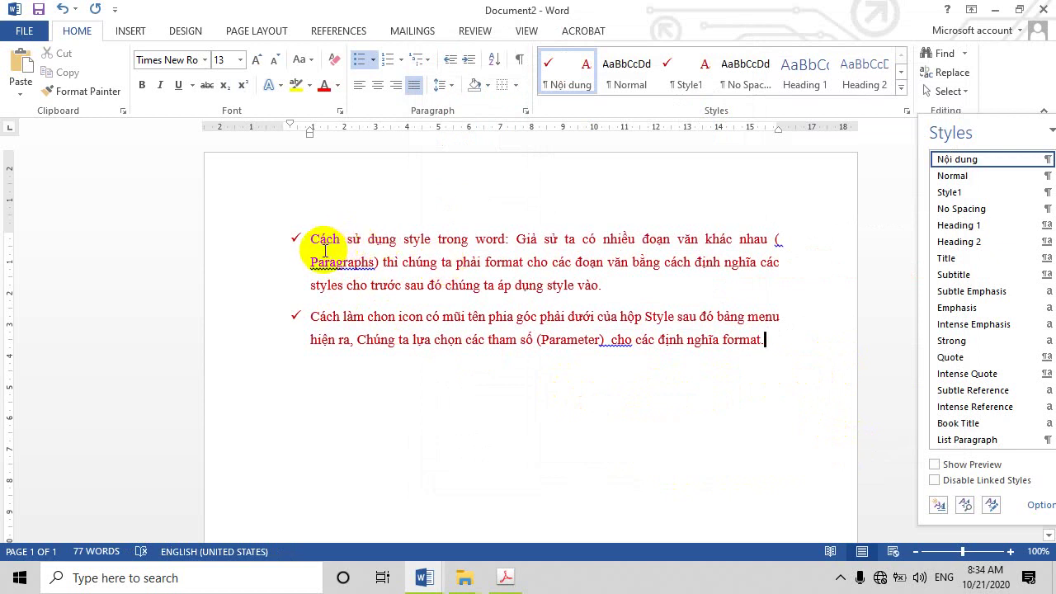
pyautogui.scroll(-1, 748, 348)
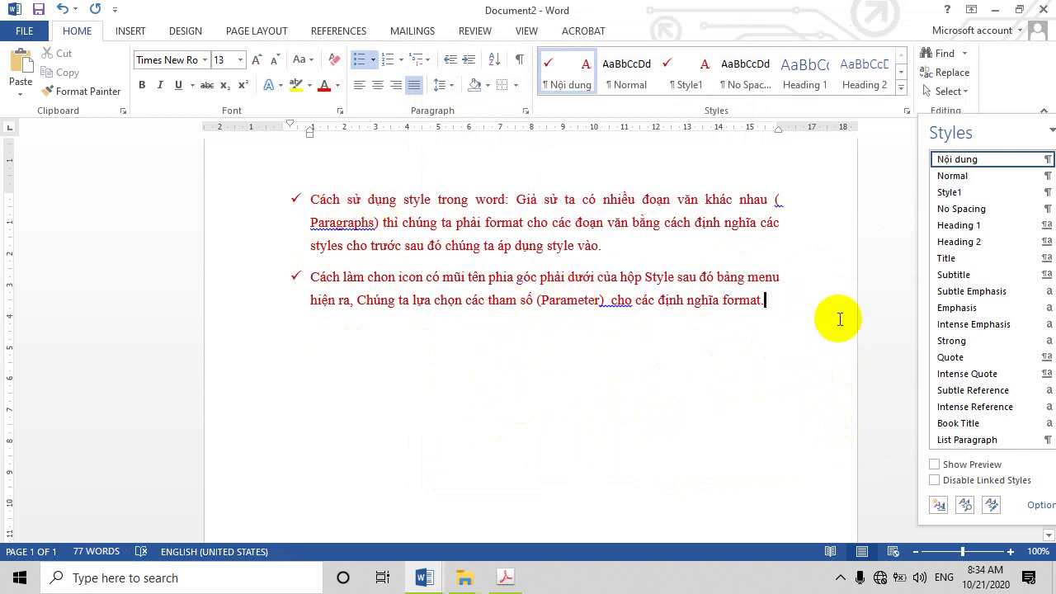
pyautogui.press('Return')
pyautogui.press('Return')
pyautogui.press('Return')
pyautogui.press('Return')
pyautogui.press('Return')
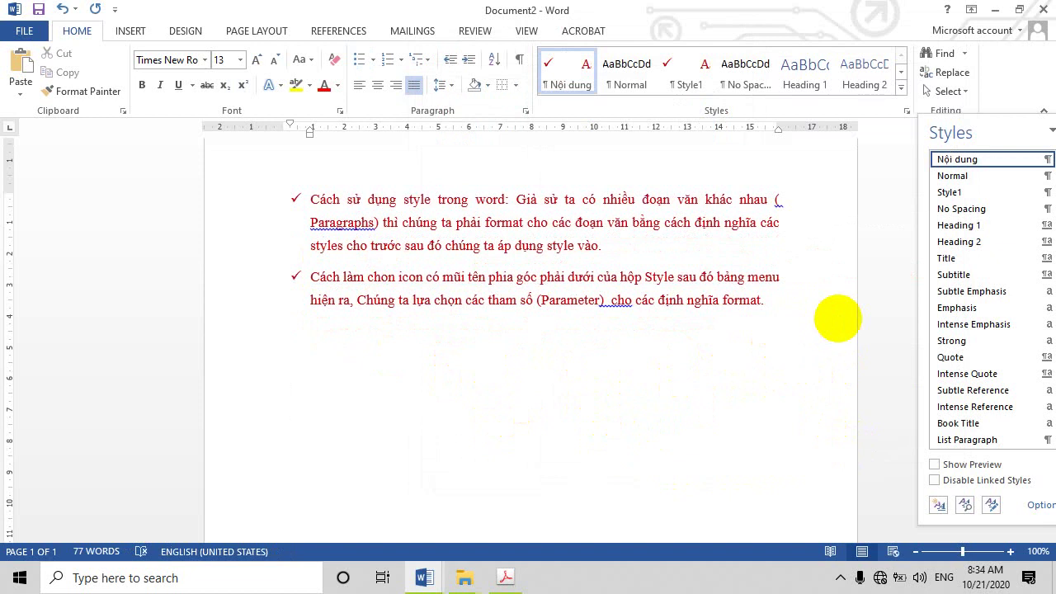
pyautogui.hotkey('ctrl', 'z')
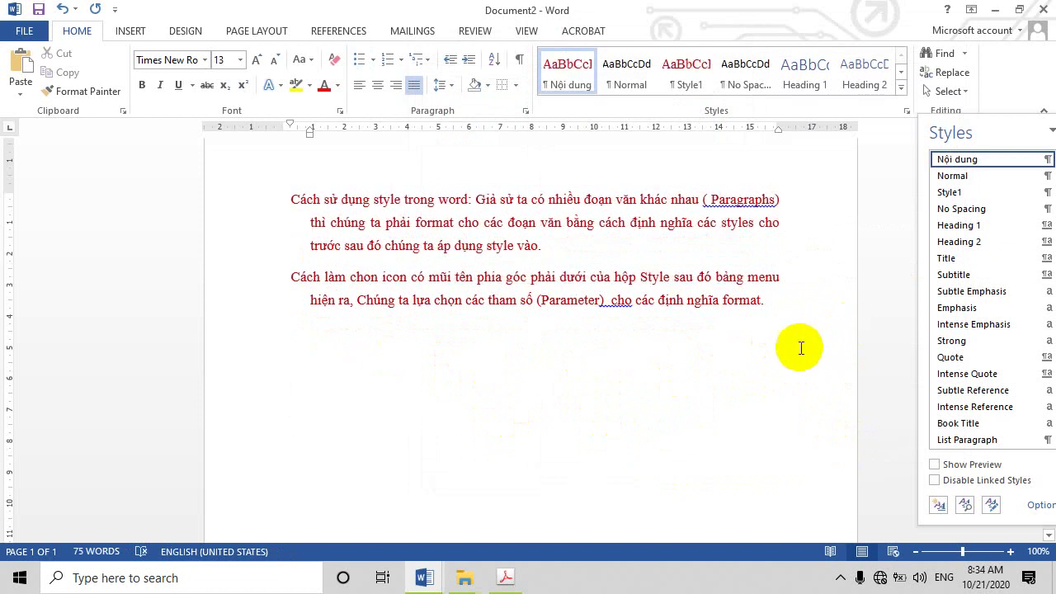
pyautogui.scroll(1, 801, 347)
pyautogui.scroll(-1, 800, 347)
pyautogui.hotkey('ctrl', 'z')
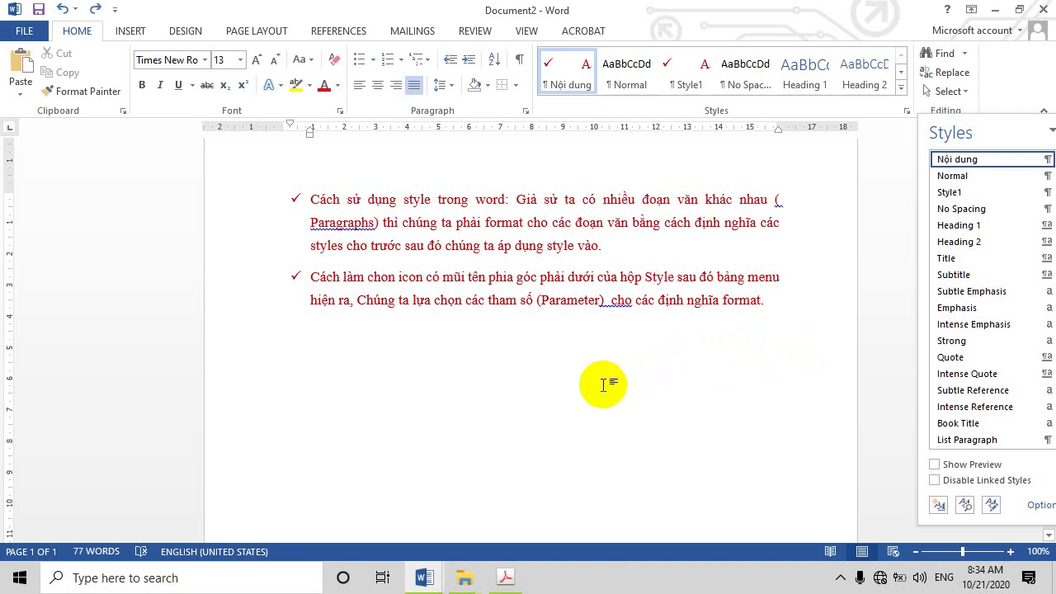
# Type the advice clause about preparing style definitions correctly, in Normal style.
pyautogui.write('các')
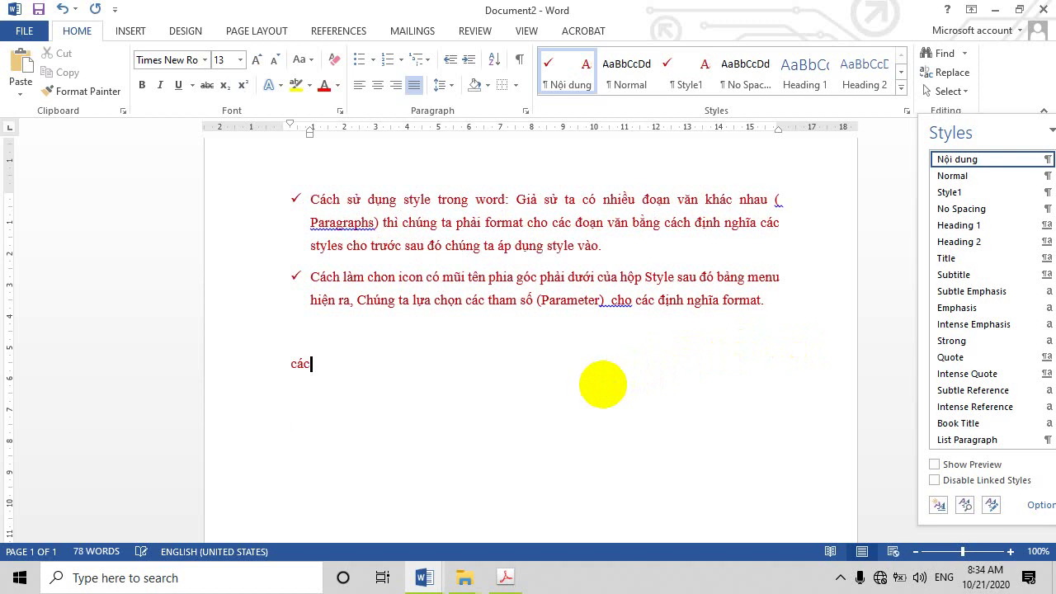
pyautogui.write('Các em pha')
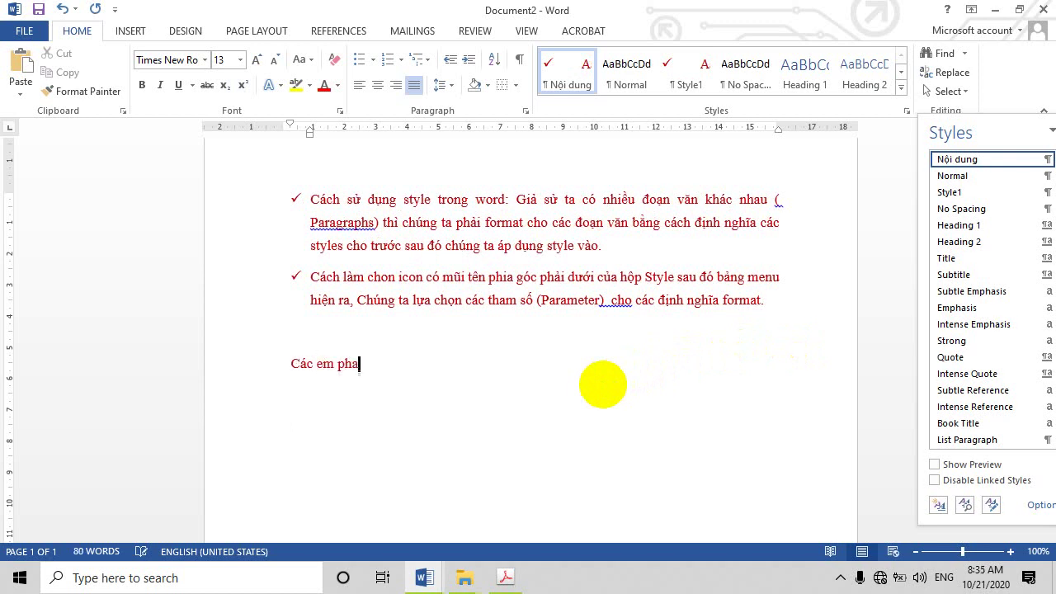
pyautogui.write('ải chuaân')
pyautogui.write('ẩ biị đi')
pyautogui.write('nhj nghi')
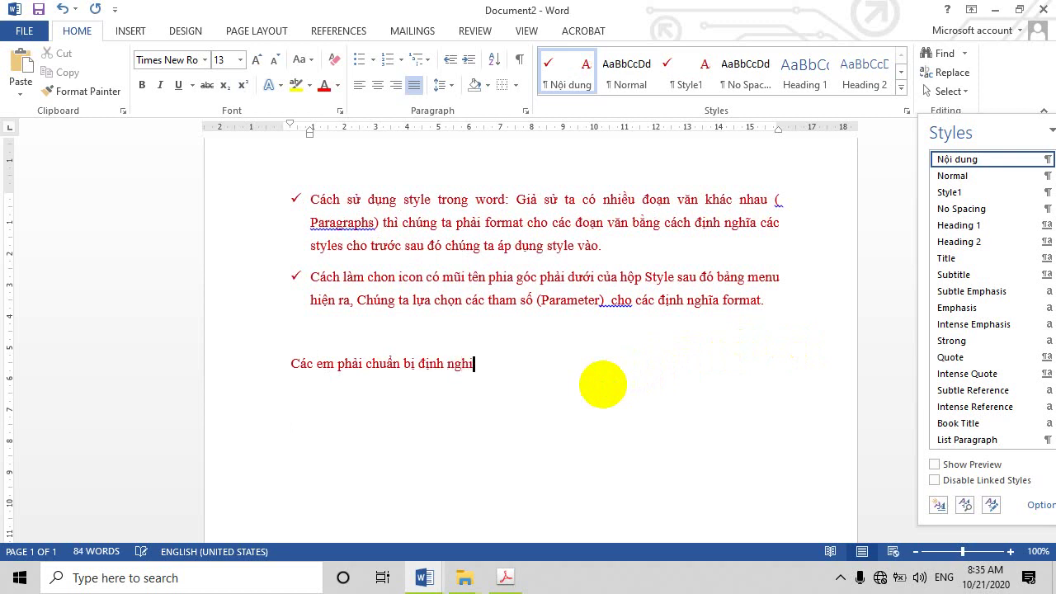
pyautogui.write('ĩa sty')
pyautogui.write('le')
pyautogui.write(' cho d')
pyautogui.write('dua')
pyautogui.press('BackSpace')
pyautogui.press('BackSpace')
pyautogui.write('úng')
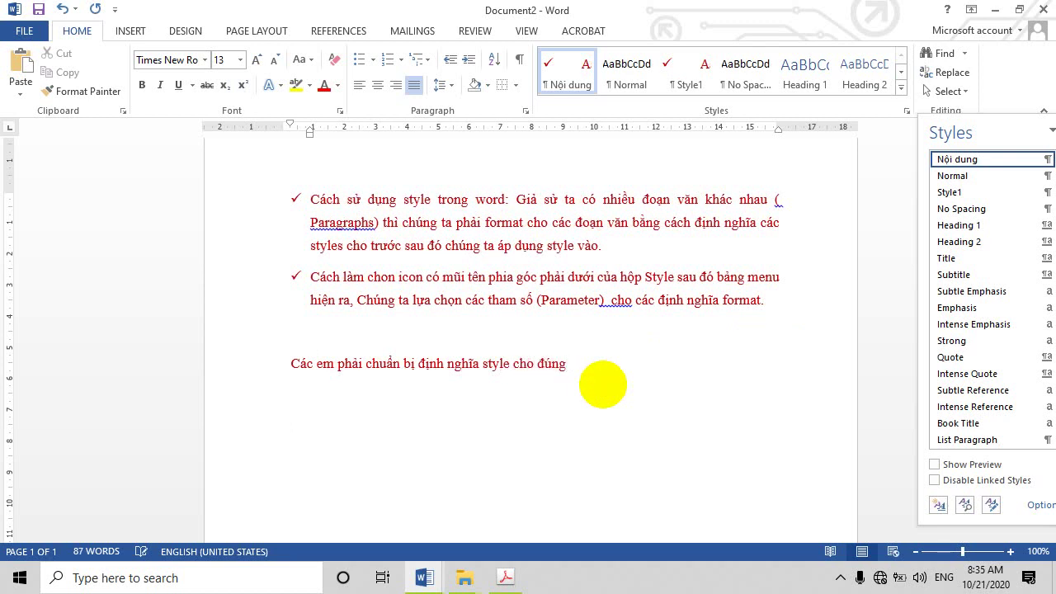
pyautogui.click(953, 176)
# Continue the advice about applying styles to each paragraph in long documents.
pyautogui.moveTo(283, 366); pyautogui.dragTo(379, 367)
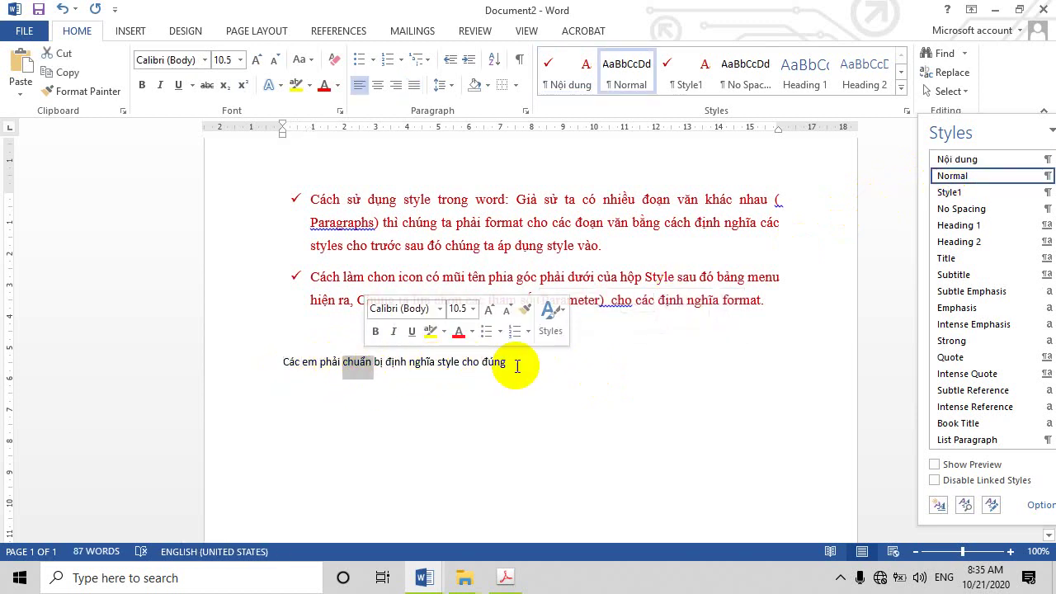
pyautogui.click(515, 366)
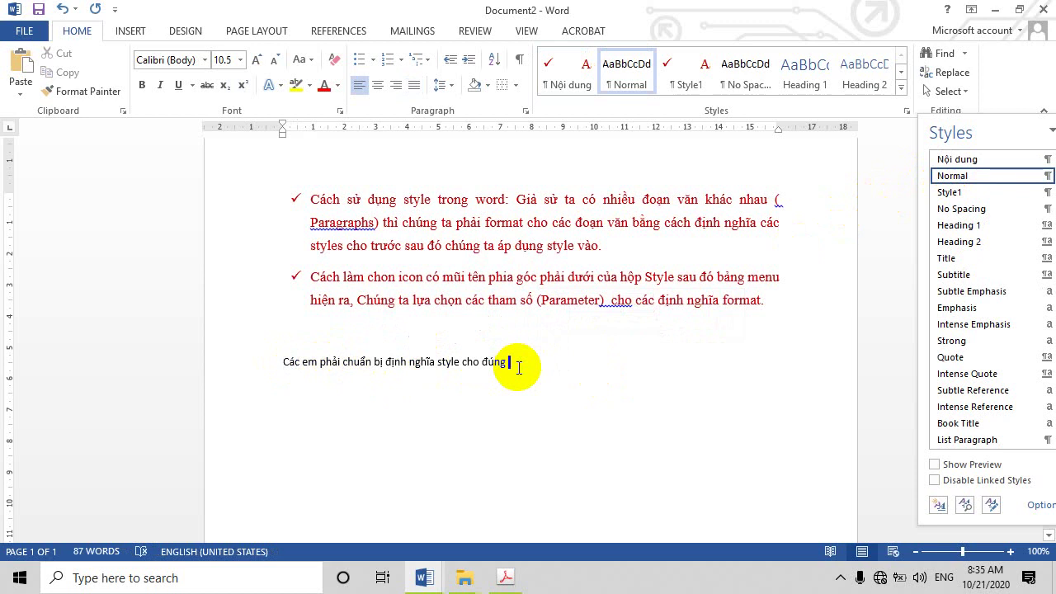
pyautogui.press('BackSpace')
pyautogui.write(', sau đó ')
pyautogui.write('áp dung')
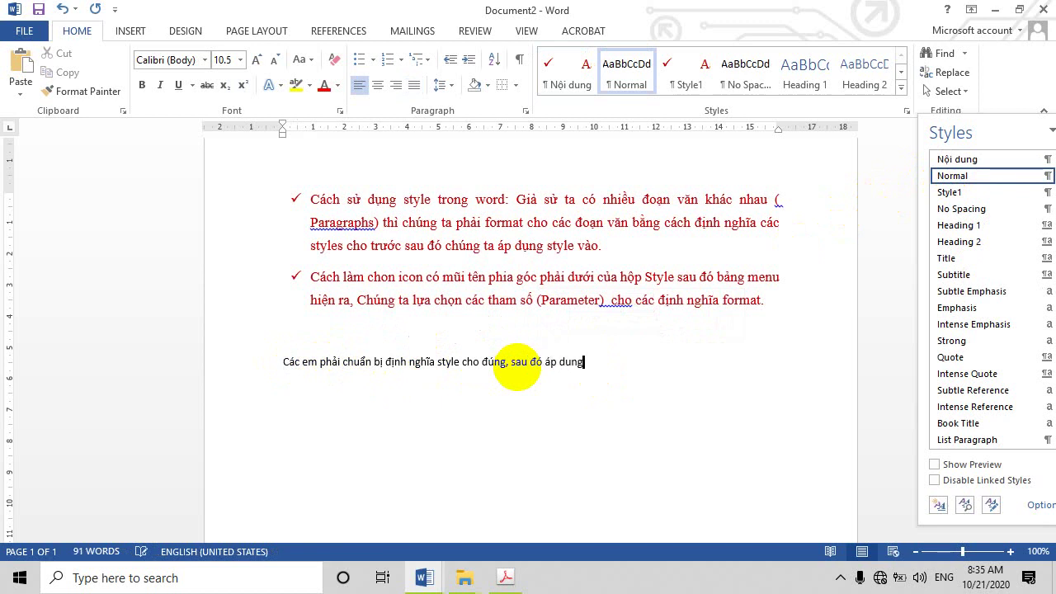
pyautogui.write('cho')
pyautogui.write('từ')
pyautogui.write('ng đoan')
pyautogui.write(' d')
pyautogui.write('ối')
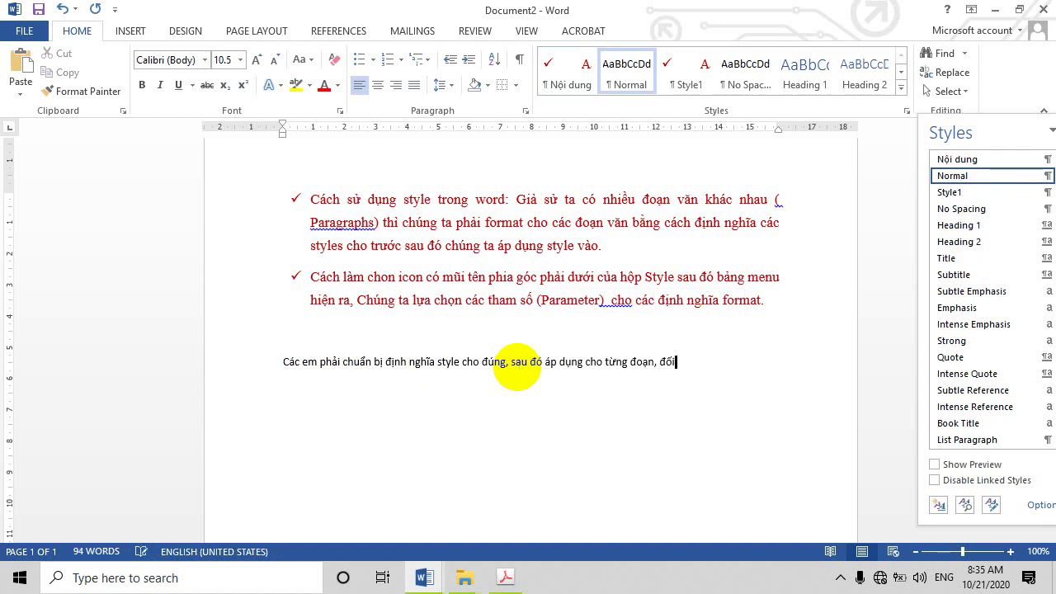
pyautogui.press('BackSpace')
pyautogui.press('BackSpace')
pyautogui.press('BackSpace')
pyautogui.write('v')
pyautogui.write('ới')
pyautogui.write(' tai')
pyautogui.write('iệu dai')
pyautogui.write(' chung')
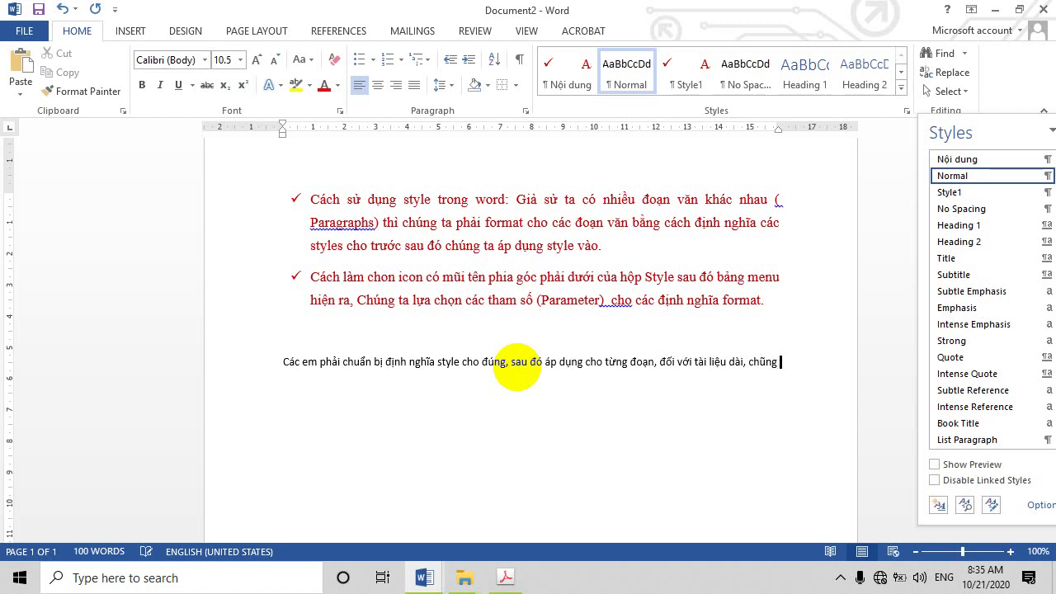
pyautogui.write('s')
pyautogui.write(' ta ')
pyautogui.write('nê')
pyautogui.write('n lam')
pyautogui.write('le')
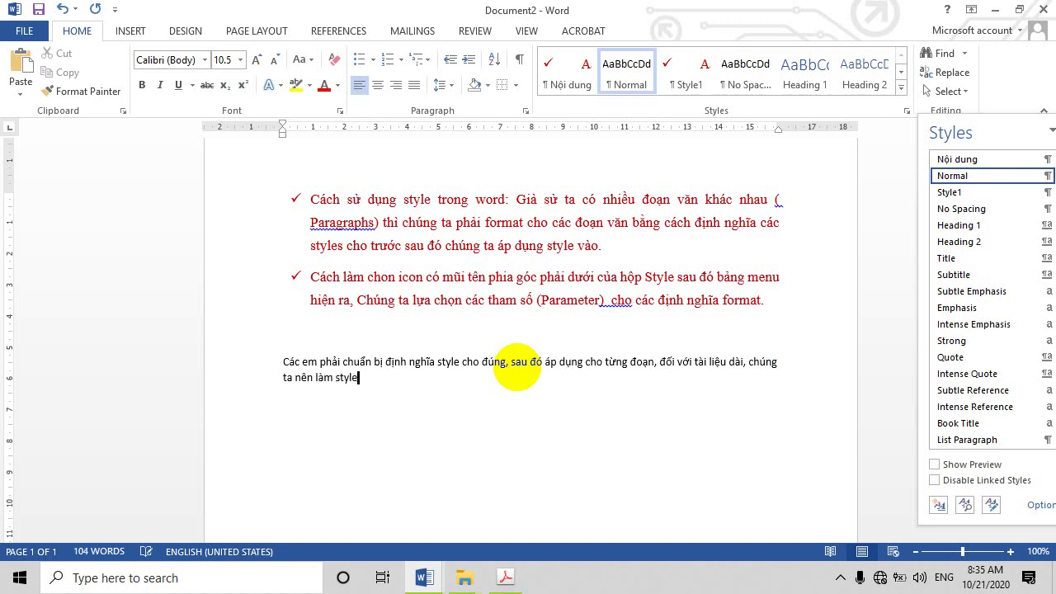
pyautogui.write(' theo đị')
pyautogui.write('nh')
pyautogui.write(' ngh')
pyautogui.write('ia')
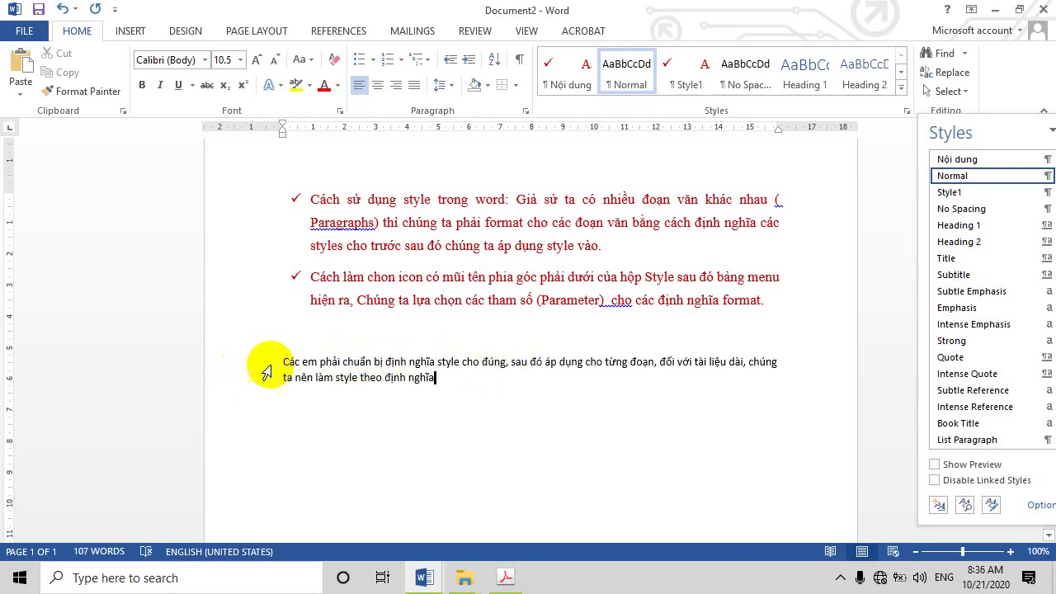
pyautogui.click(284, 362)
# Insert a line above the advice paragraph and type the heading 'Lời khuyên'.
pyautogui.press('Return')
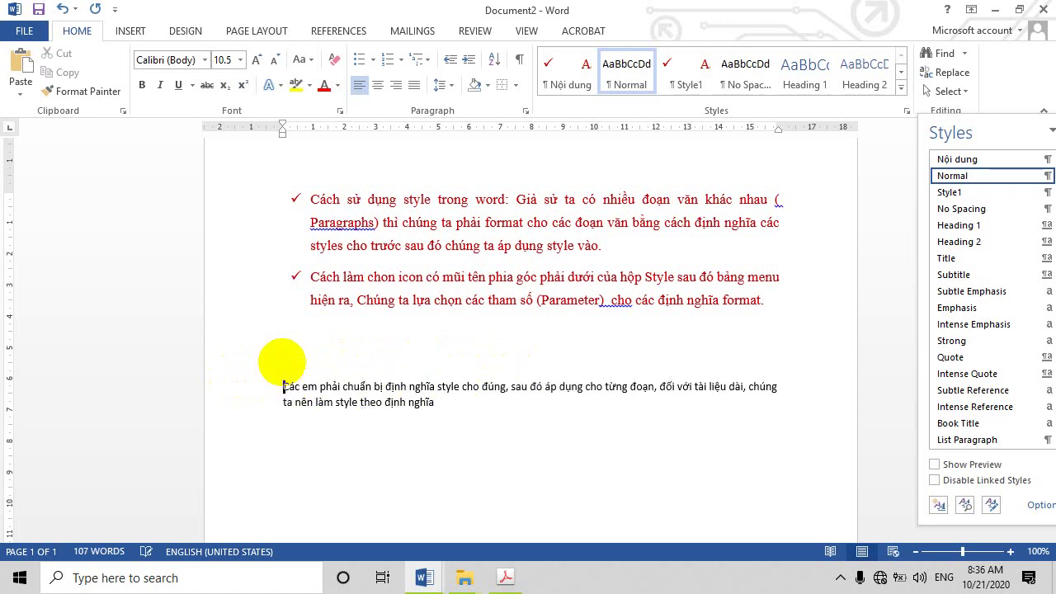
pyautogui.click(403, 351)
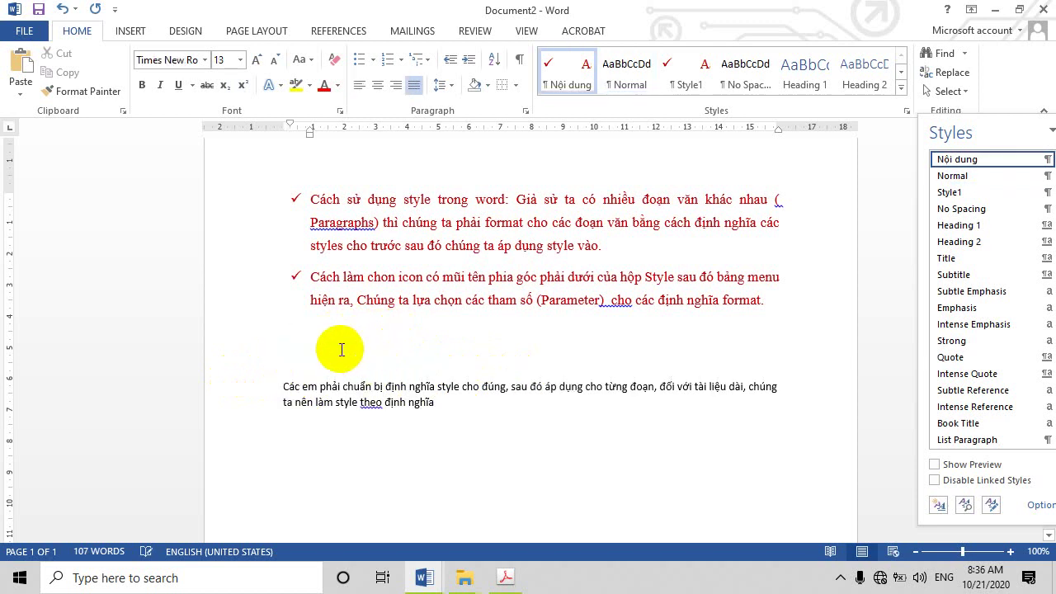
pyautogui.click(323, 366)
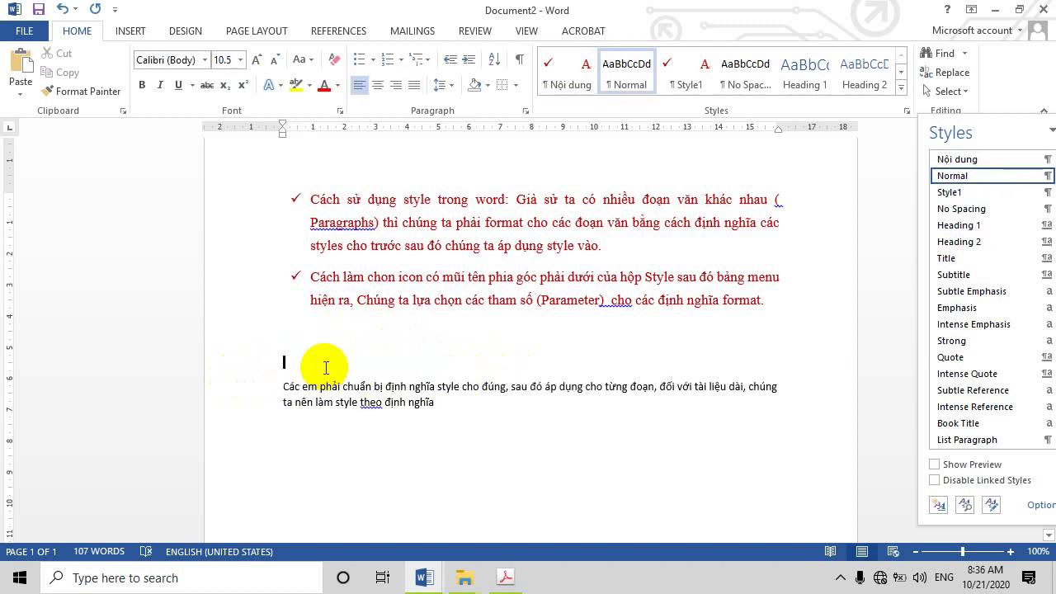
pyautogui.write('C')
pyautogui.write('ách')
pyautogui.press('BackSpace')
pyautogui.press('BackSpace')
pyautogui.press('BackSpace')
pyautogui.press('BackSpace')
pyautogui.write('ời kh')
pyautogui.write('uyên')
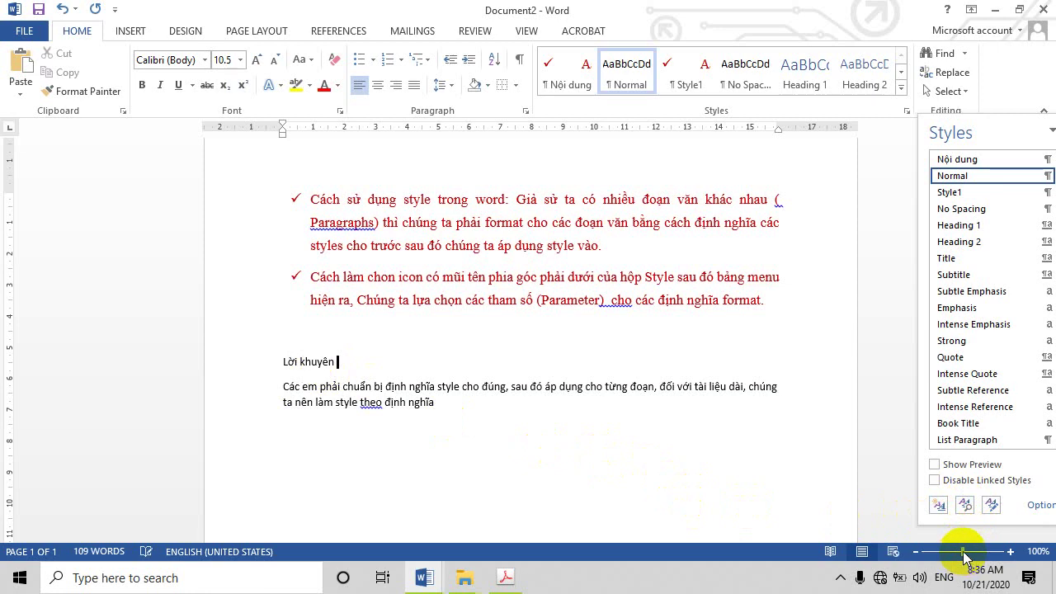
pyautogui.moveTo(964, 553); pyautogui.dragTo(972, 553)
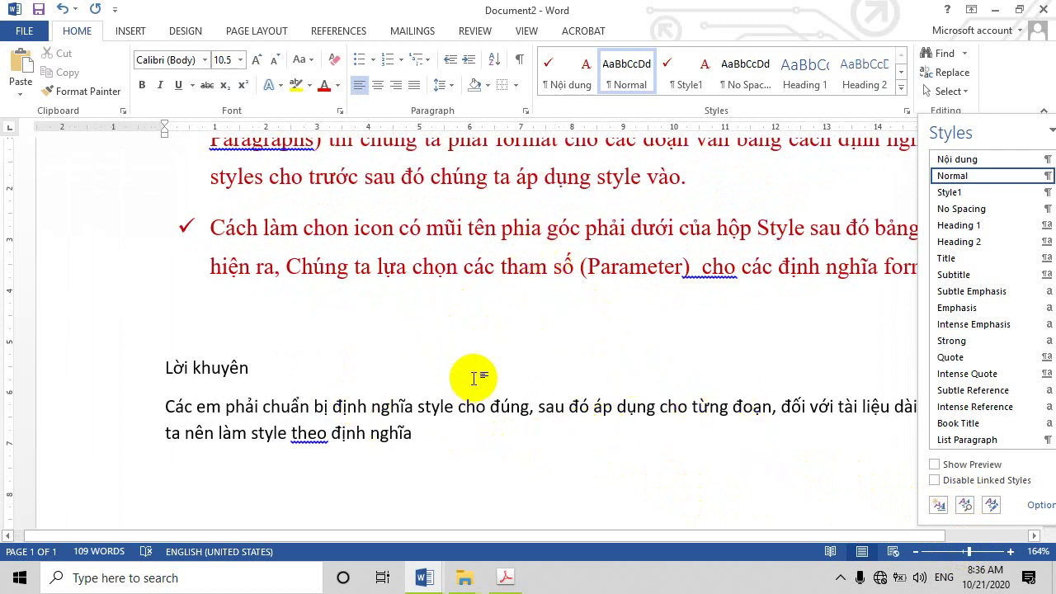
pyautogui.moveTo(168, 367); pyautogui.dragTo(232, 369)
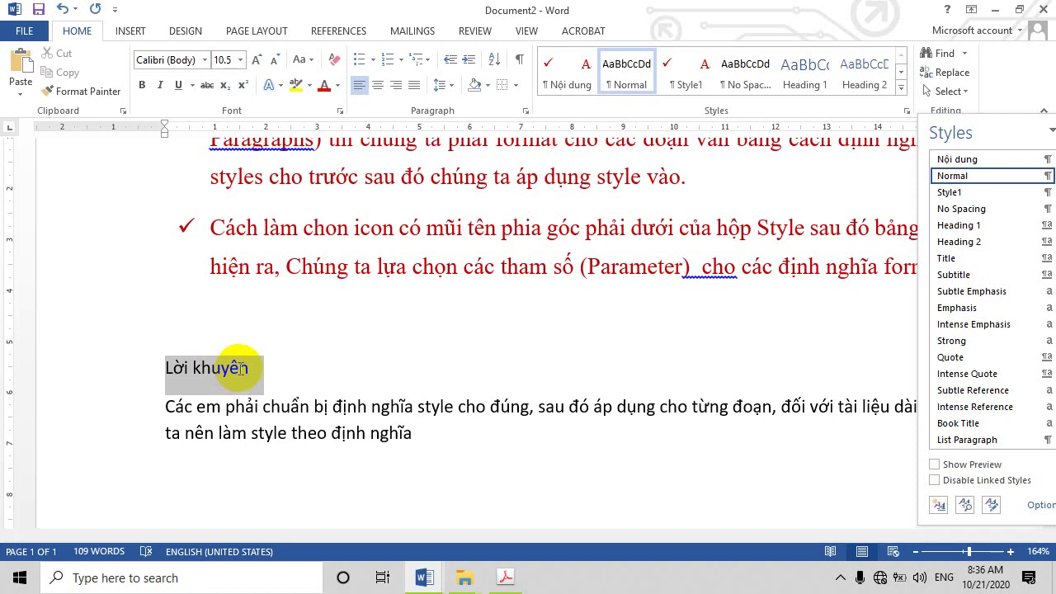
pyautogui.click(420, 442)
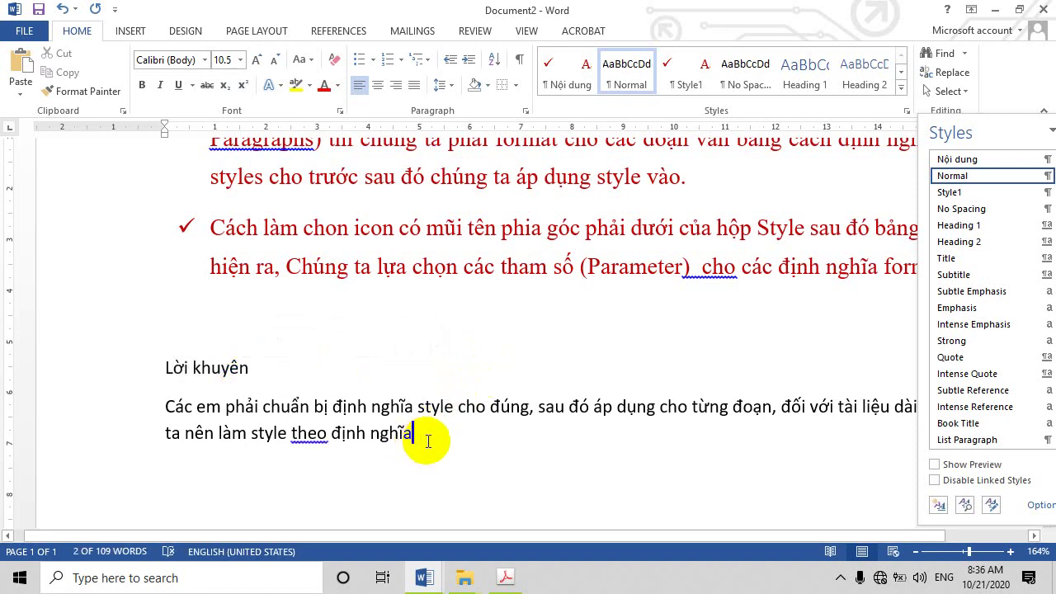
# Start a new style named 'heading (tiêu đề lớn)' with Times New Roman font.
pyautogui.click(942, 508)
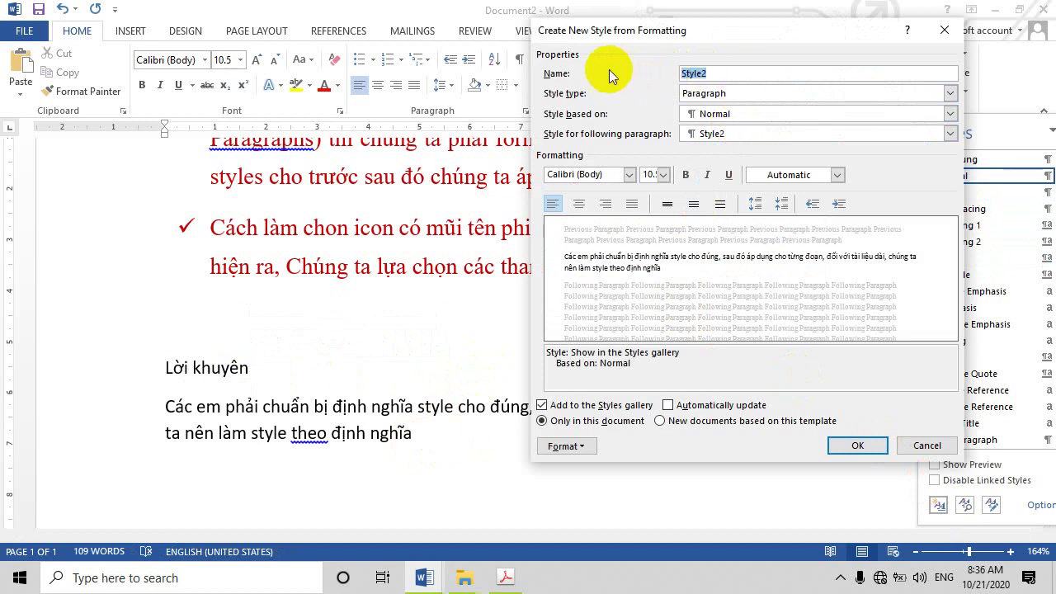
pyautogui.press('BackSpace')
pyautogui.write('hea')
pyautogui.write('d')
pyautogui.write('ing')
pyautogui.write(' (tiê')
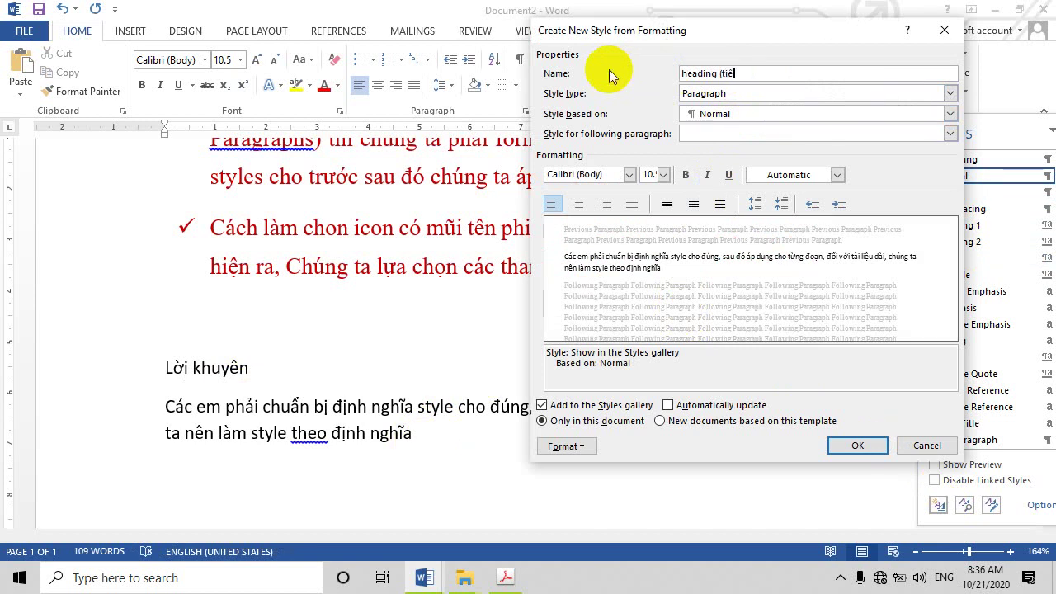
pyautogui.write('u')
pyautogui.write('s)')
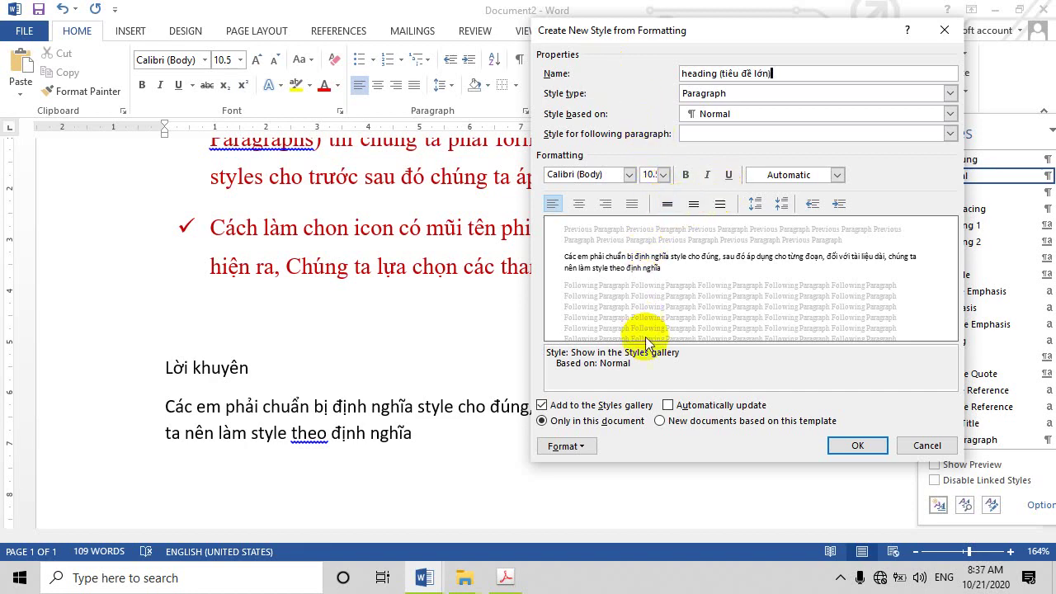
pyautogui.click(628, 175)
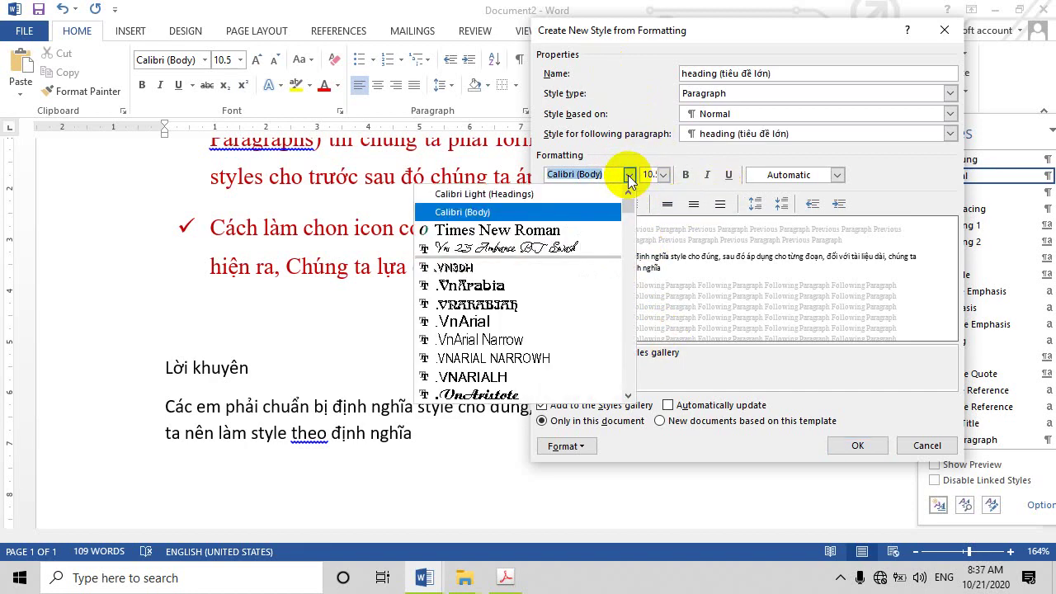
pyautogui.click(578, 229)
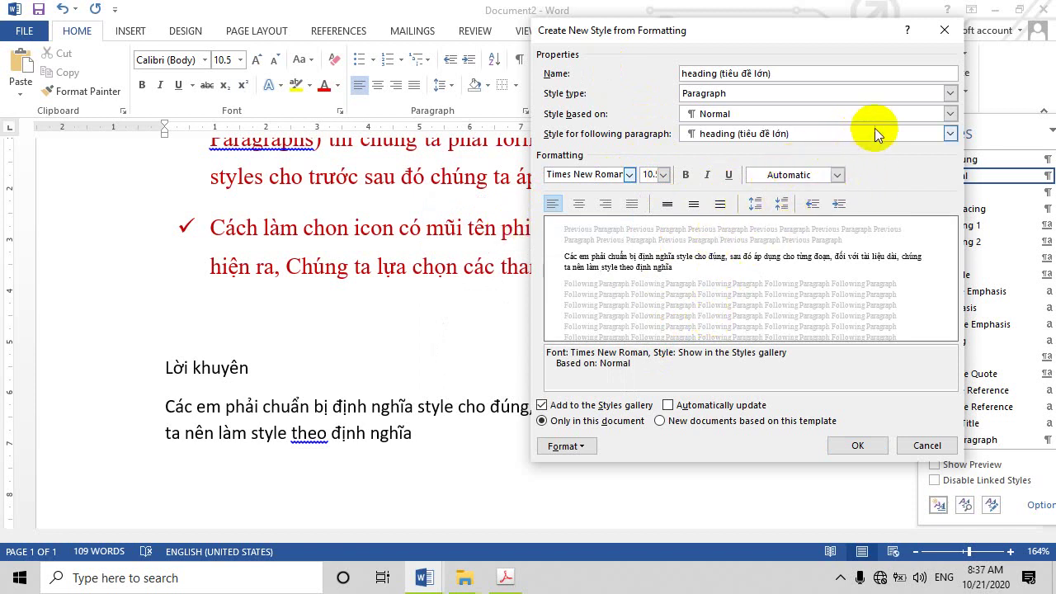
pyautogui.click(581, 453)
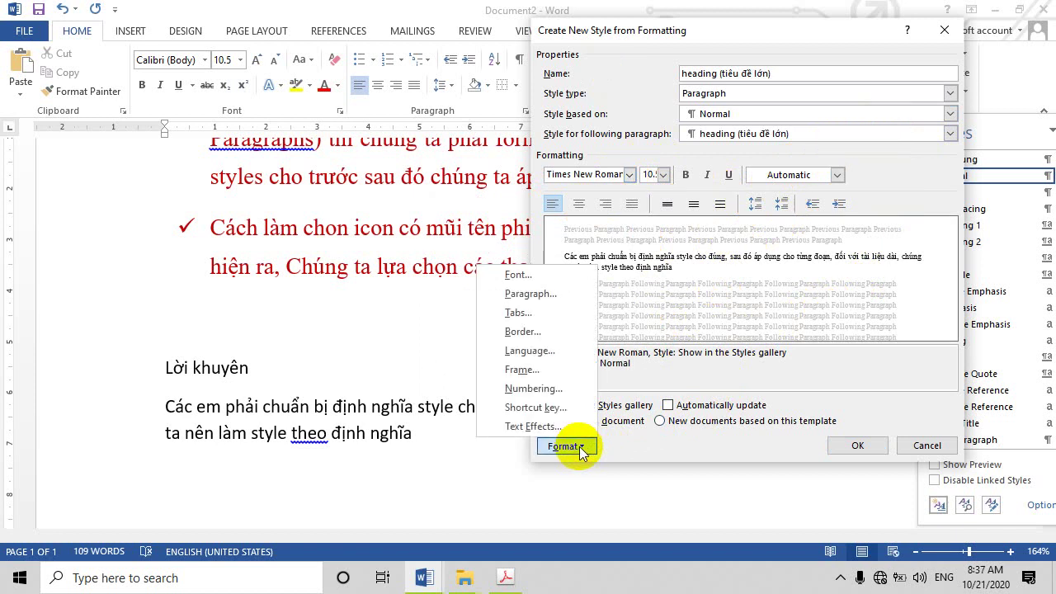
# Give the heading style Centered alignment with Special indentation set to (none).
pyautogui.click(528, 296)
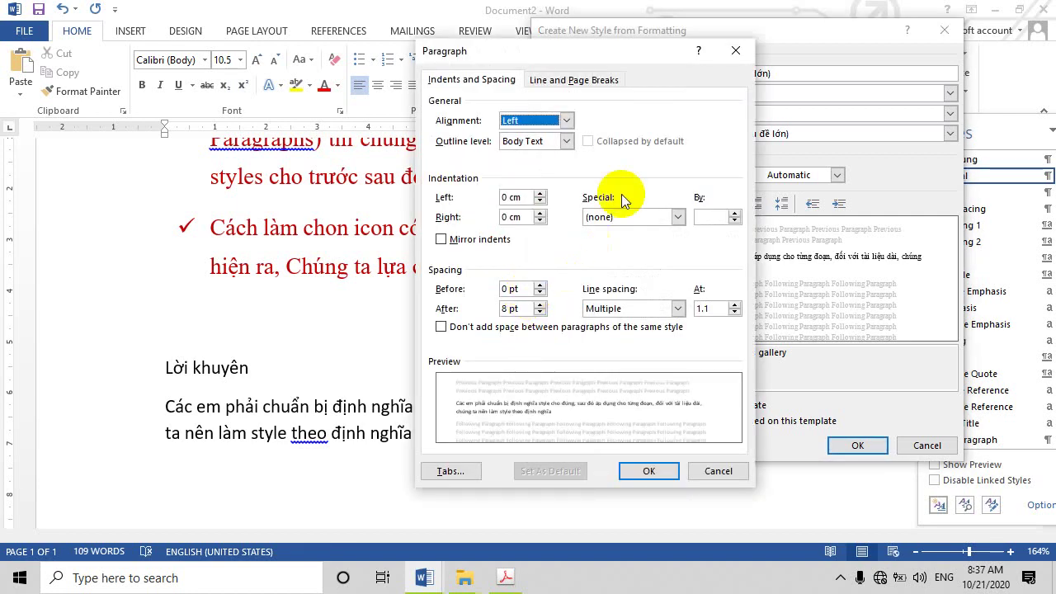
pyautogui.click(568, 122)
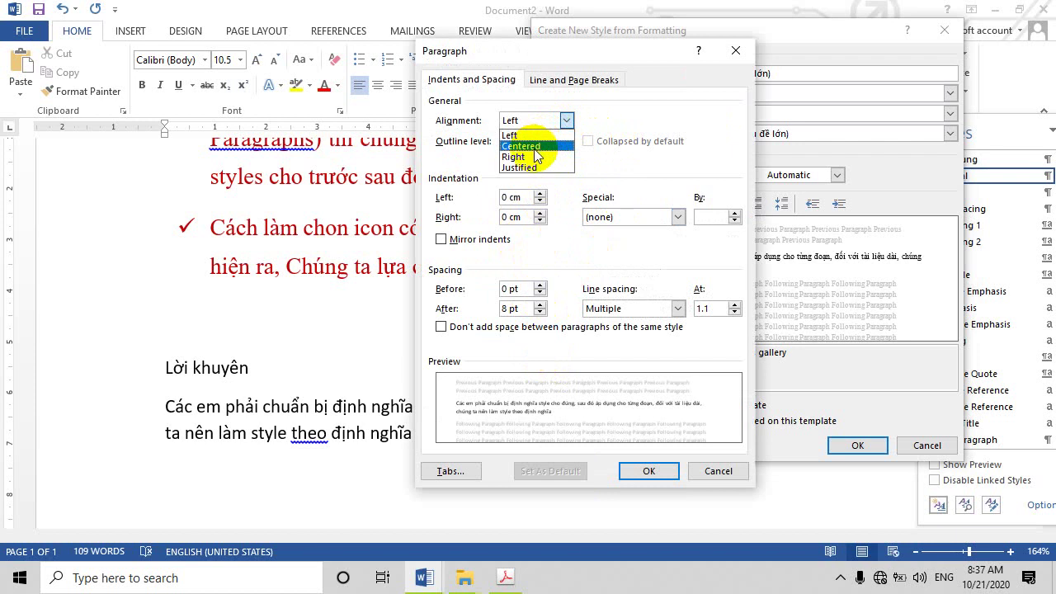
pyautogui.click(532, 147)
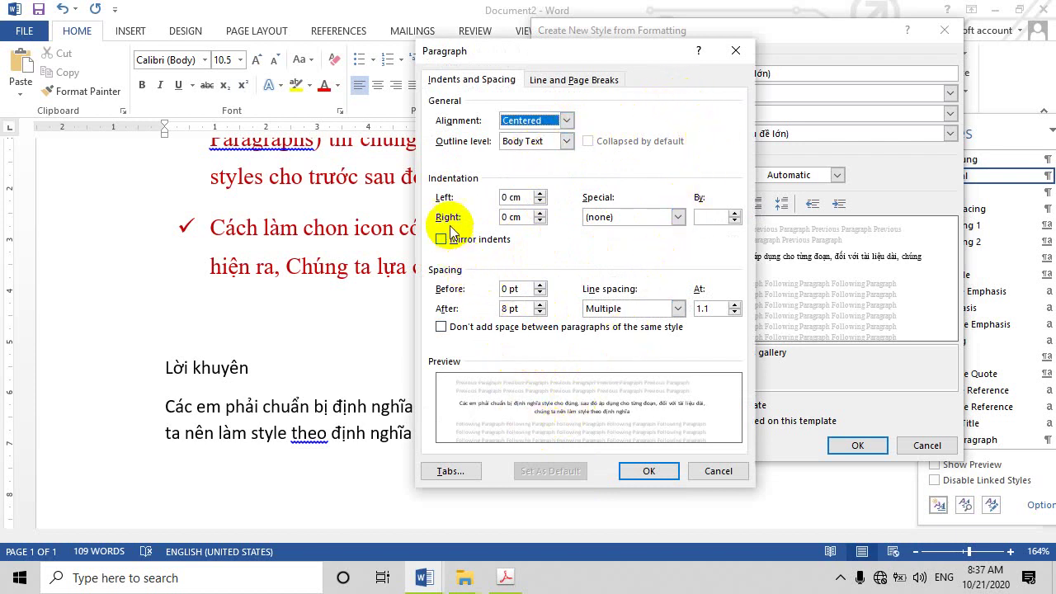
pyautogui.click(678, 217)
pyautogui.click(678, 218)
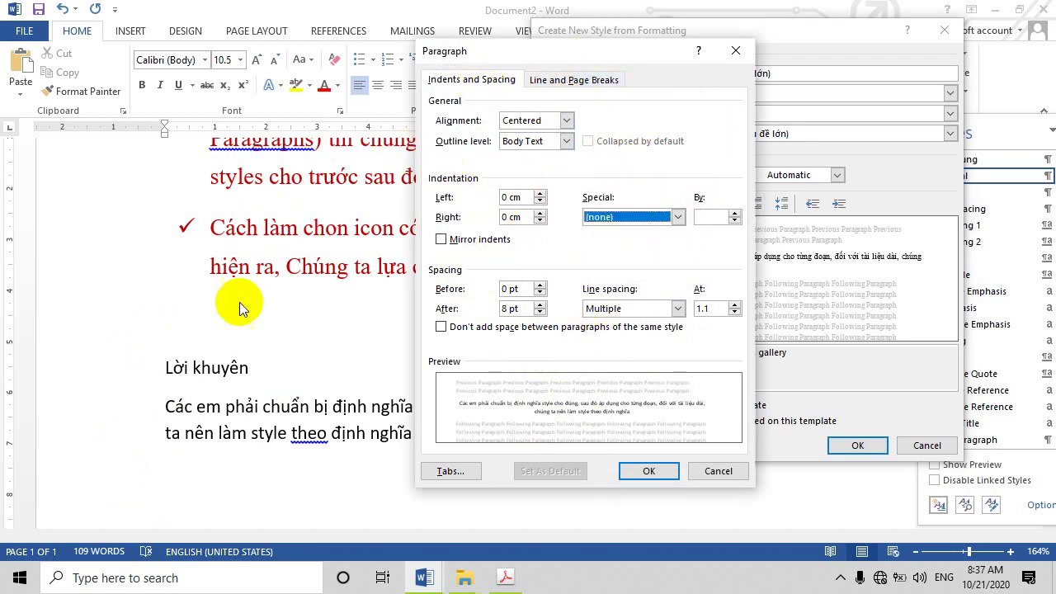
pyautogui.click(644, 471)
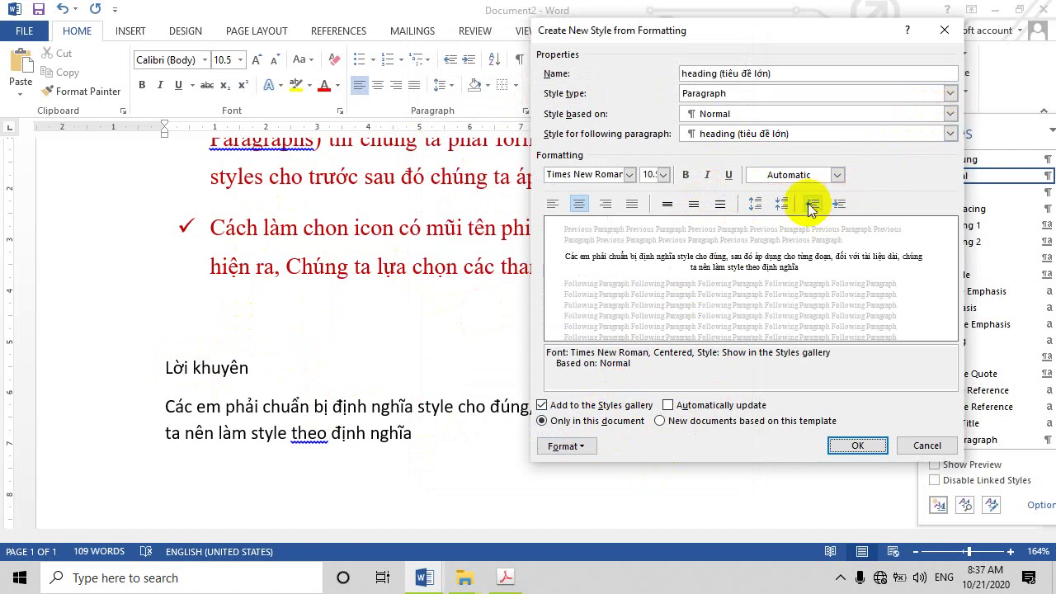
# Define the 'heading (tiêu đề lớn)' paragraph style in Blue Accent 5 at 20 pt and apply it.
pyautogui.click(952, 95)
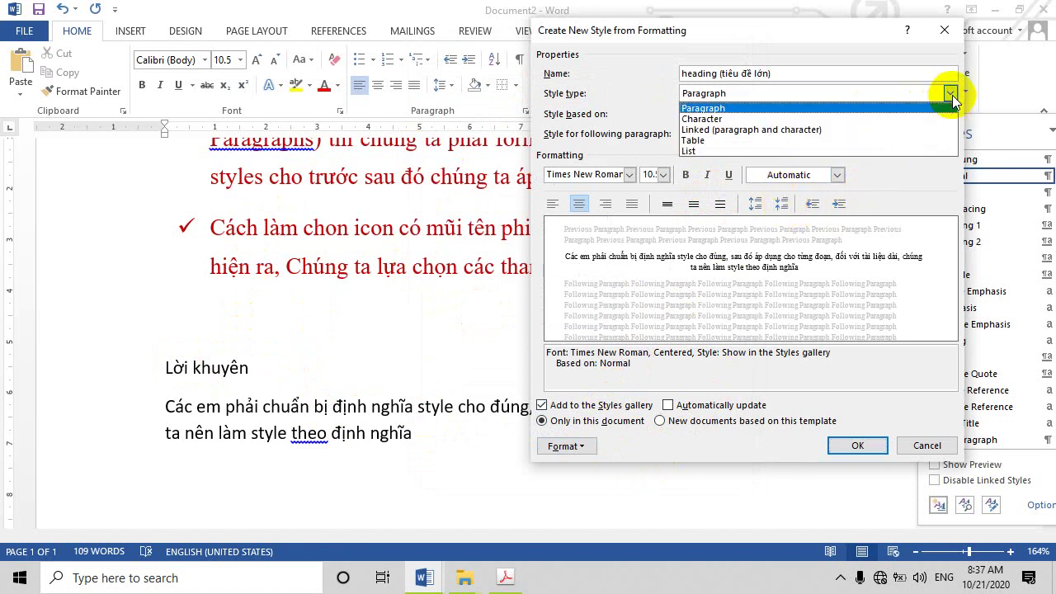
pyautogui.click(951, 97)
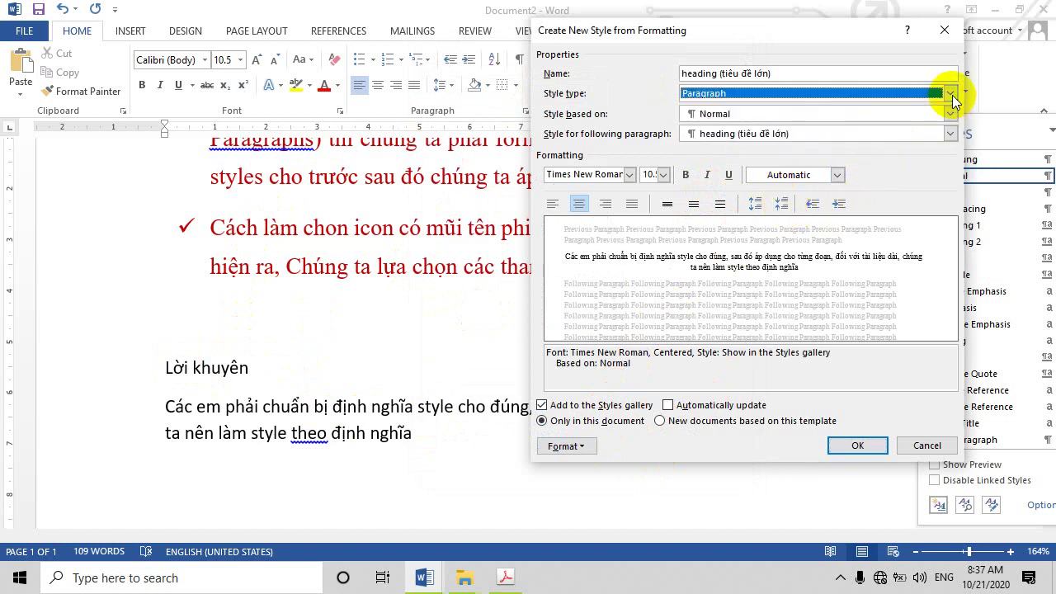
pyautogui.click(836, 176)
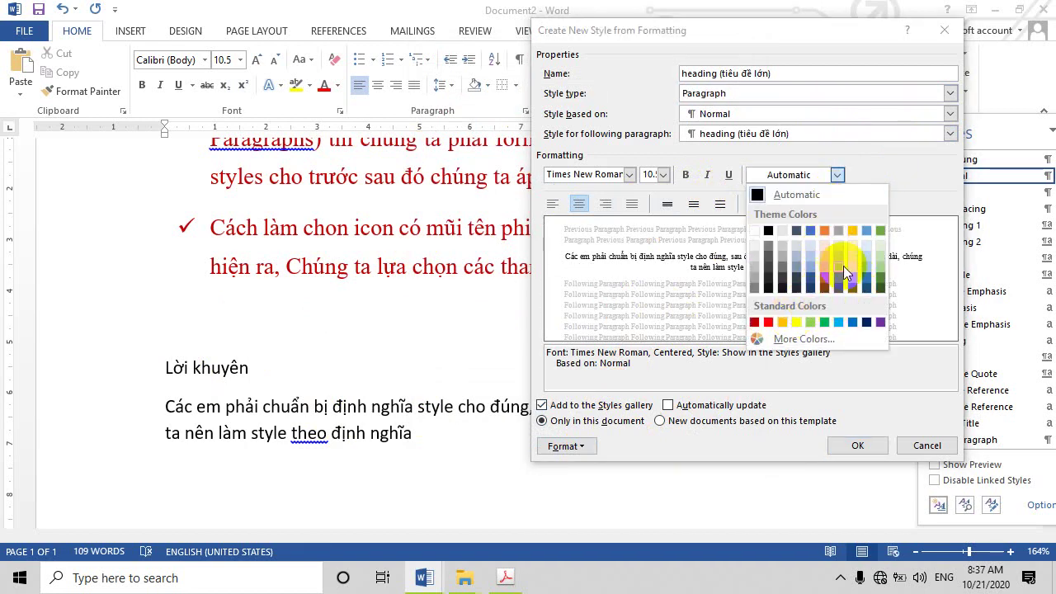
pyautogui.click(867, 281)
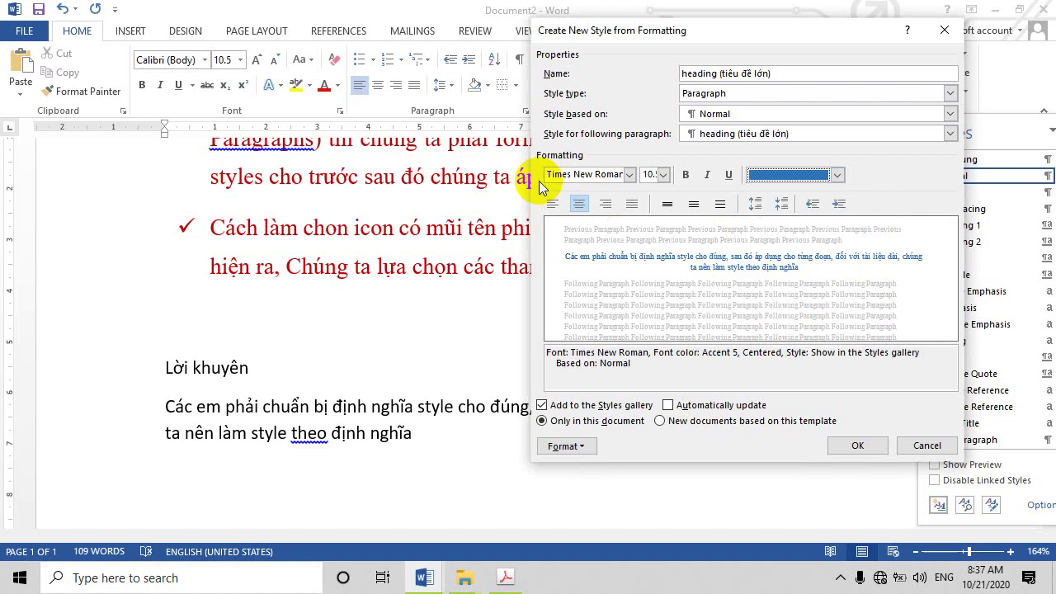
pyautogui.click(663, 175)
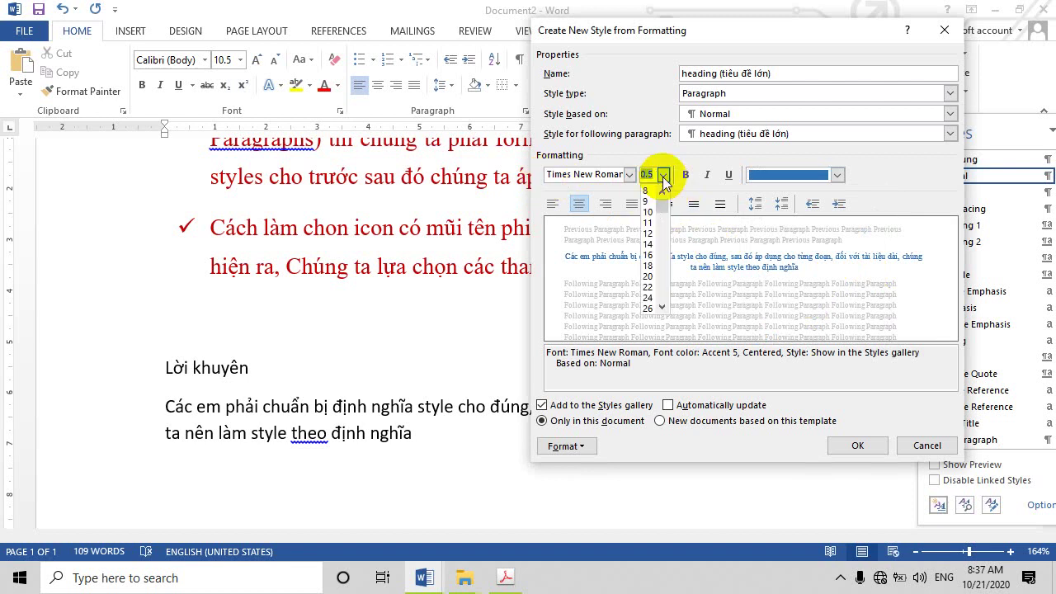
pyautogui.click(649, 279)
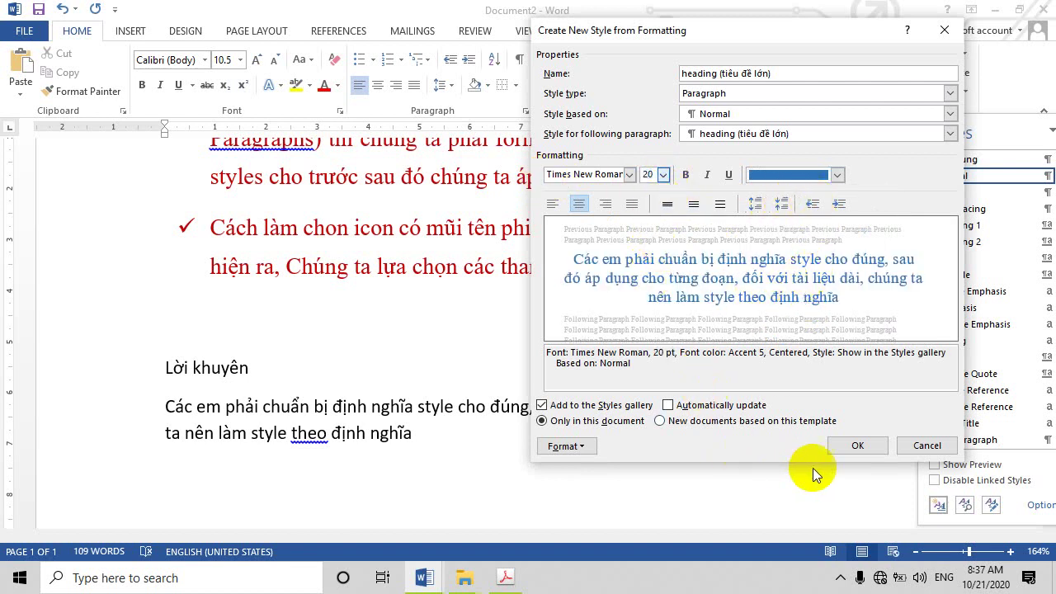
pyautogui.click(858, 447)
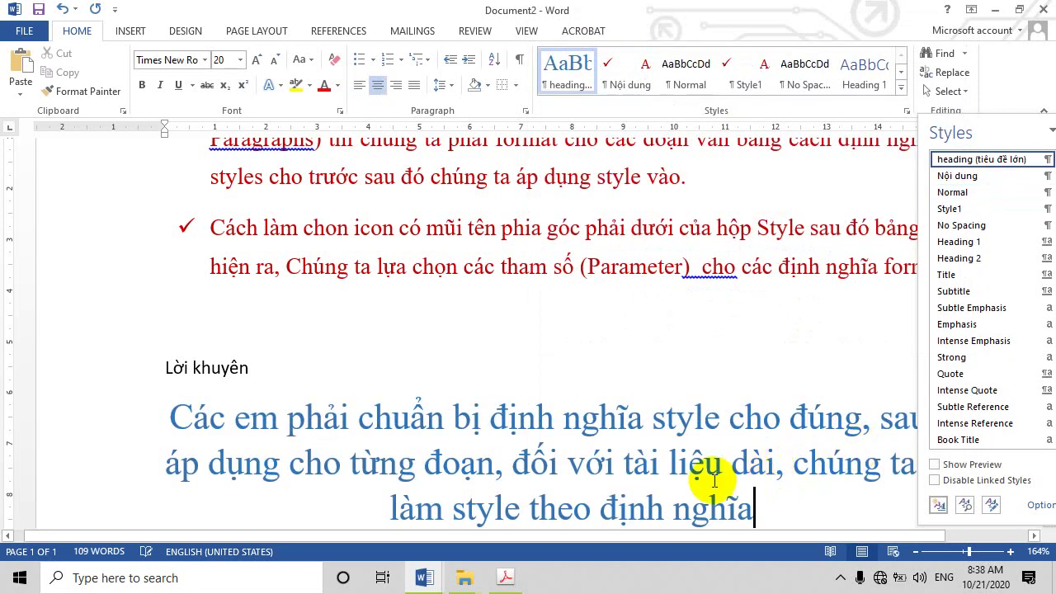
# Return the selected advice paragraph to Normal style after briefly applying Title.
pyautogui.moveTo(170, 417); pyautogui.dragTo(709, 525)
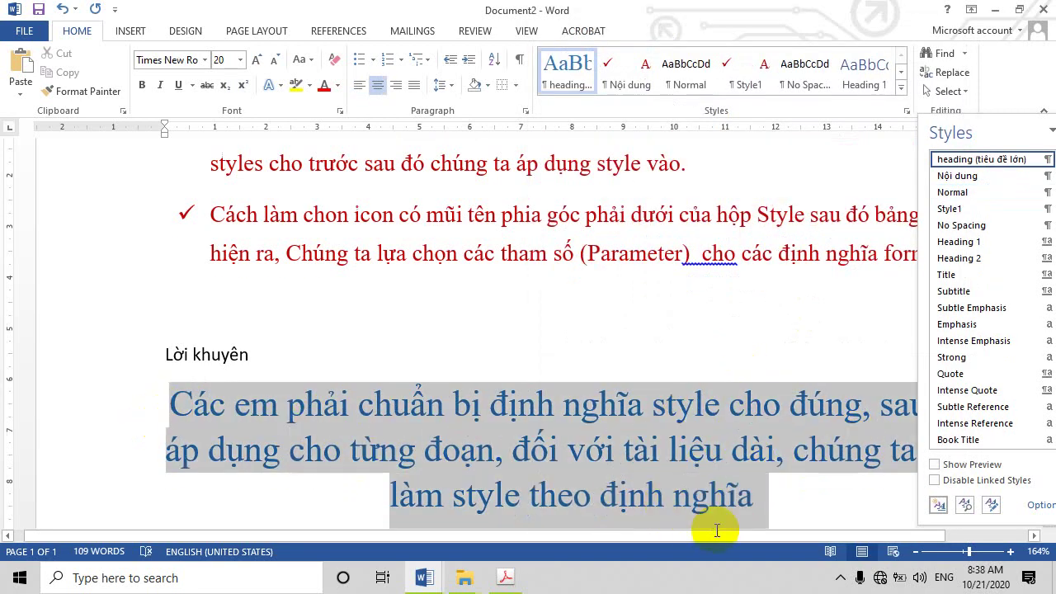
pyautogui.click(946, 275)
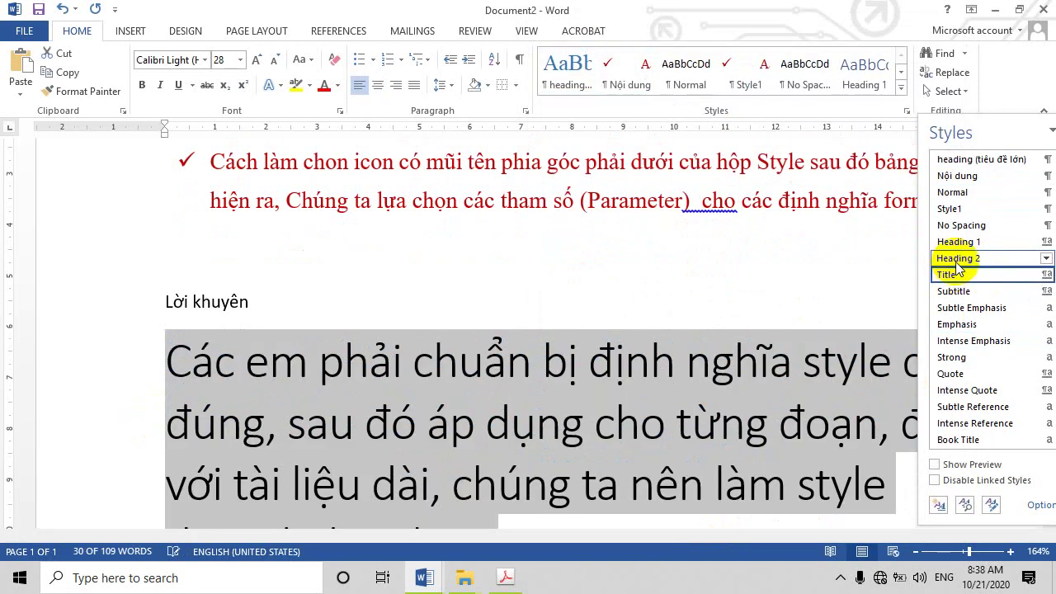
pyautogui.click(950, 193)
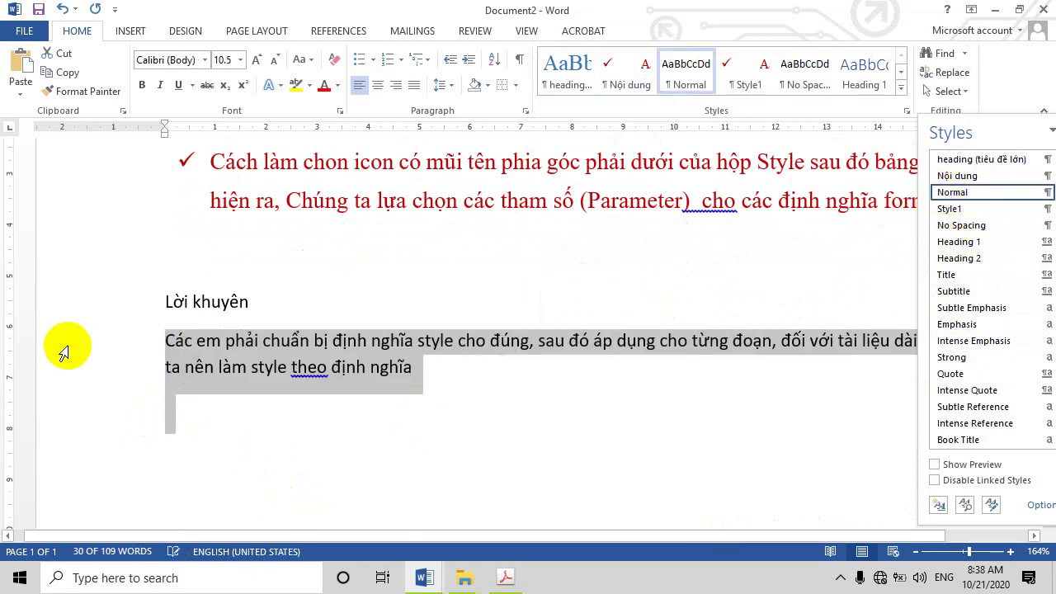
# Apply 'heading (tiêu đề lớn)' to the Lời khuyên line, then select the advice paragraph text.
pyautogui.click(255, 302)
pyautogui.click(106, 300)
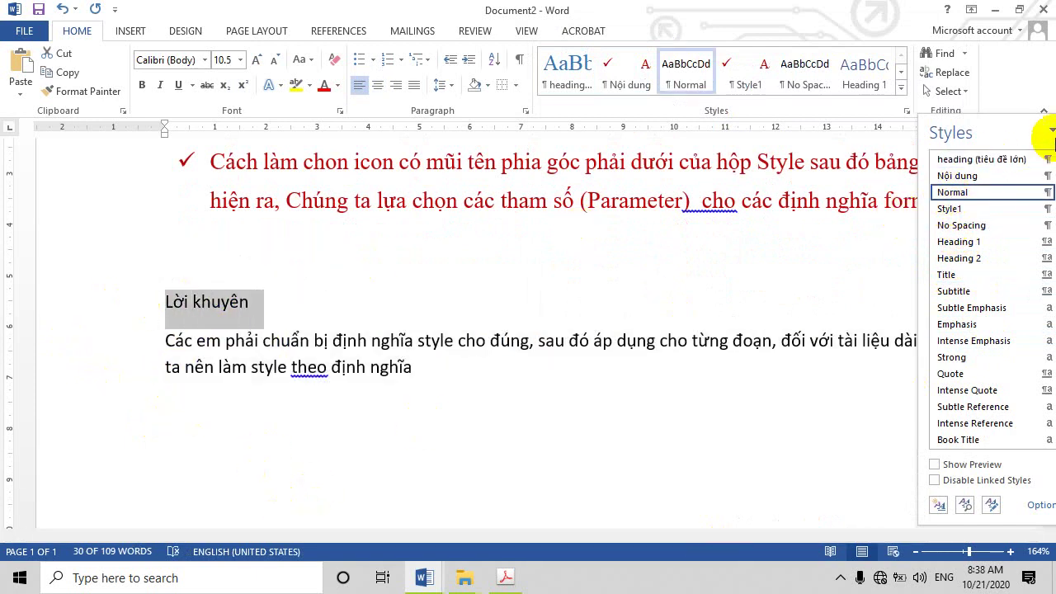
pyautogui.click(970, 161)
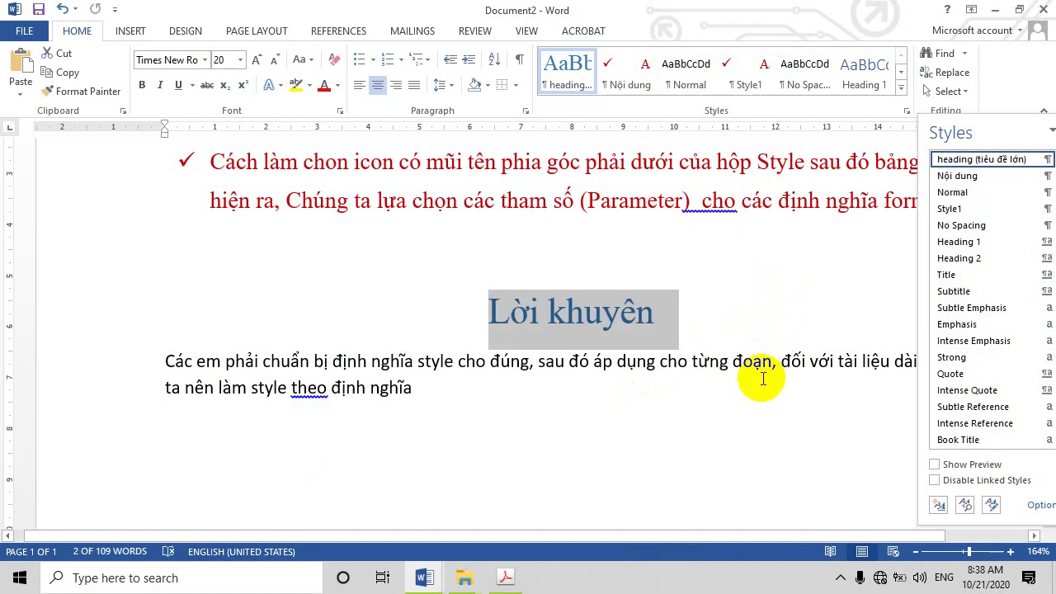
pyautogui.scroll(-3, 743, 353)
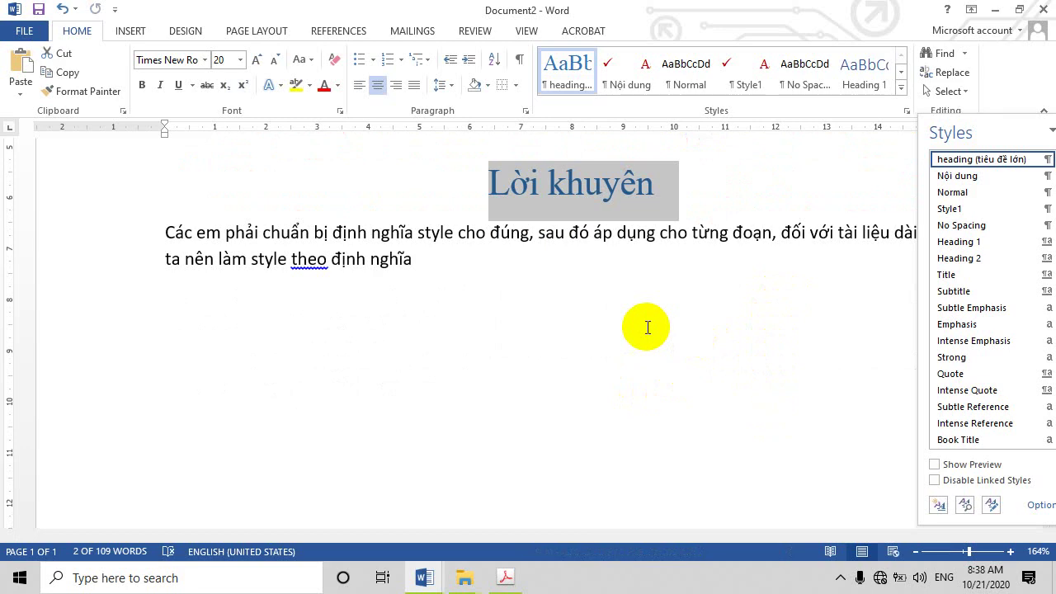
pyautogui.scroll(3, 708, 280)
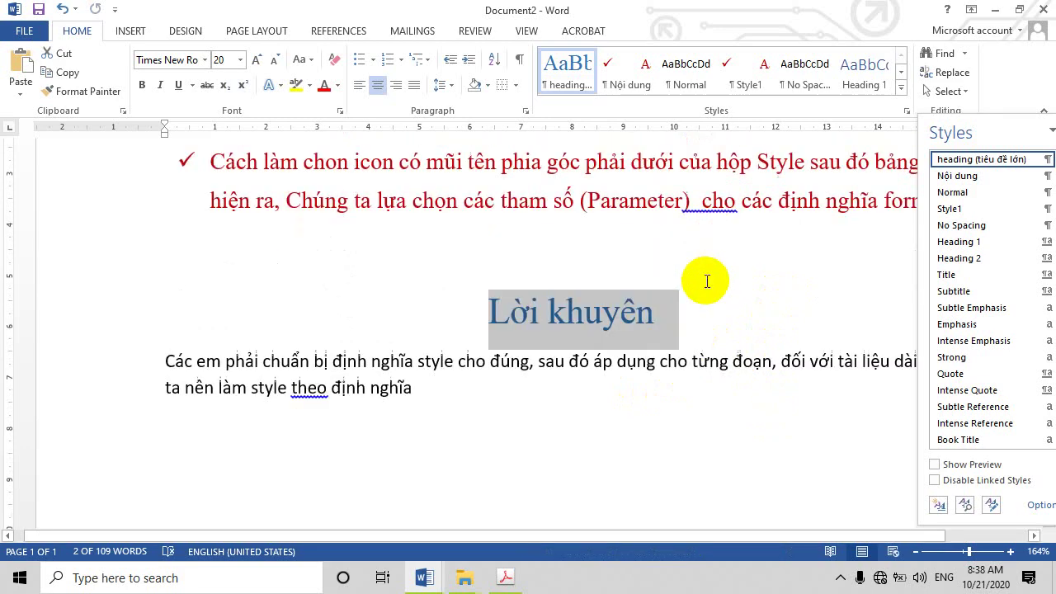
pyautogui.click(660, 320)
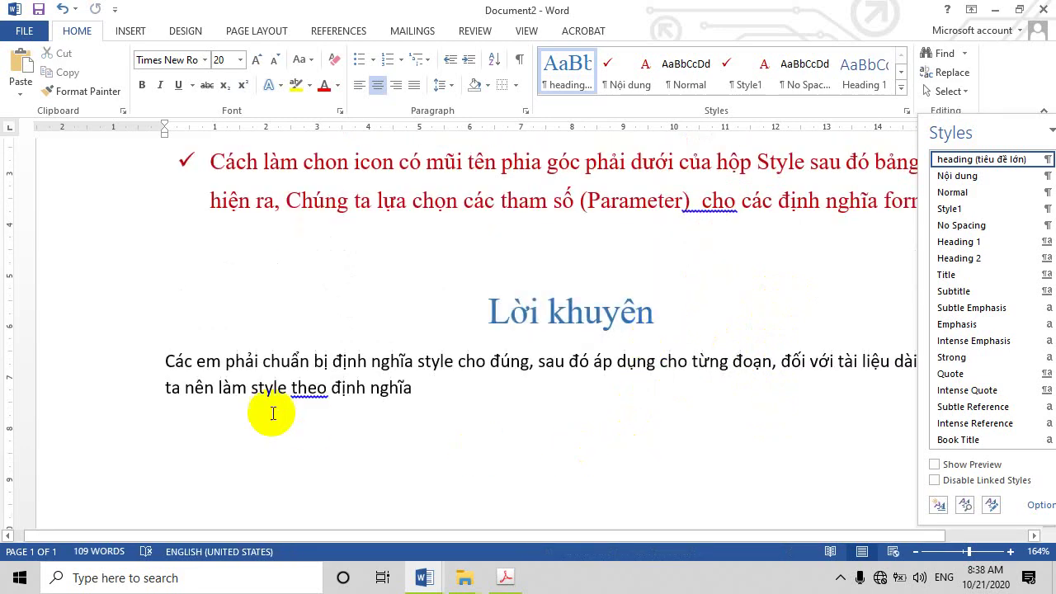
pyautogui.moveTo(169, 360)
pyautogui.mouseDown()
pyautogui.moveTo(310, 392)
pyautogui.moveTo(421, 389)
pyautogui.mouseUp()
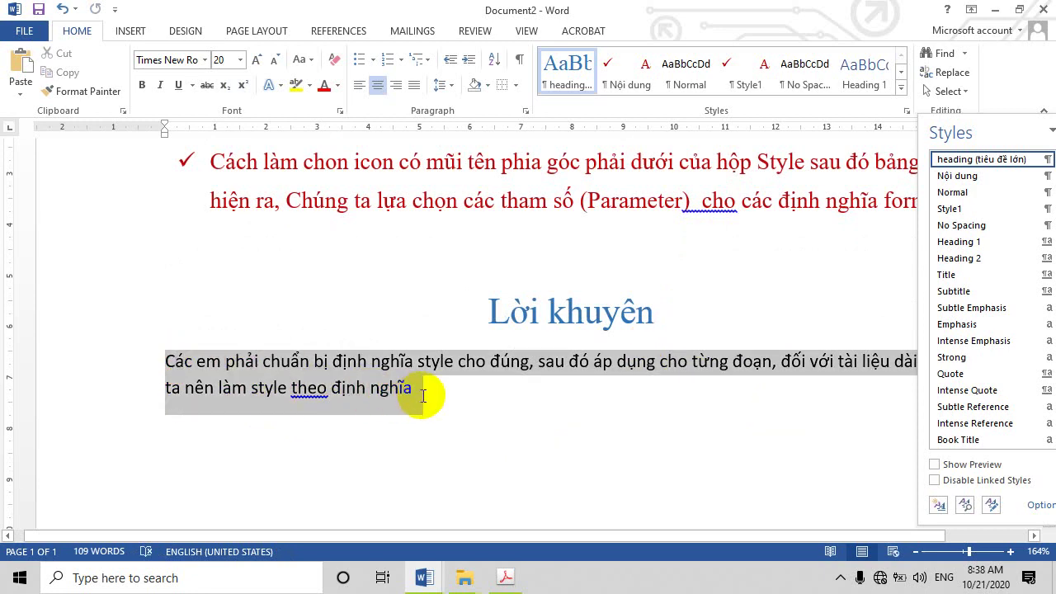
# Apply the checkmark Nội dung style to the advice paragraph.
pyautogui.click(1038, 191)
pyautogui.click(962, 176)
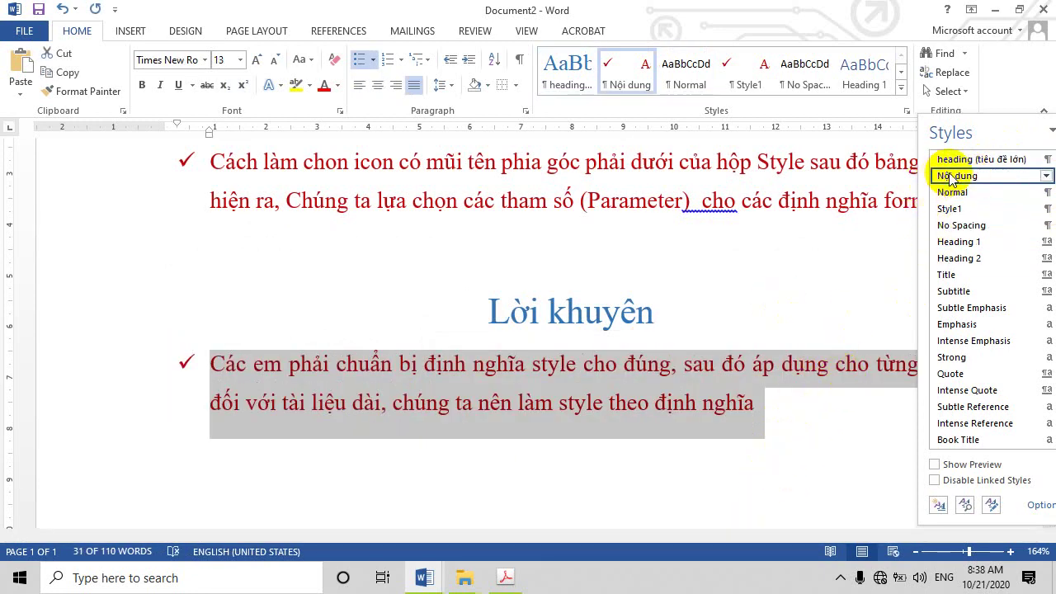
pyautogui.rightClick(941, 175)
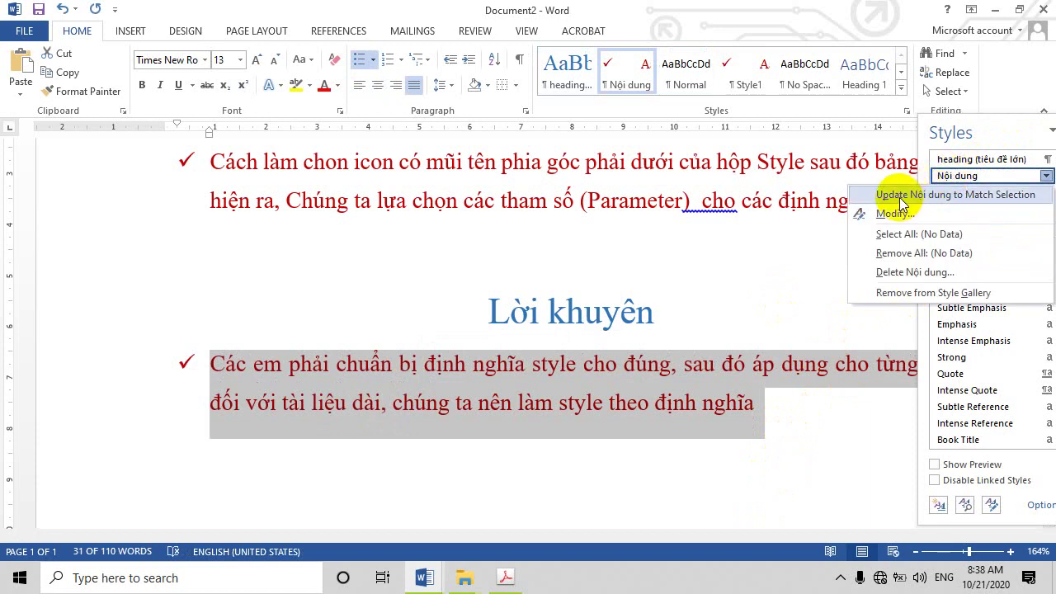
pyautogui.click(901, 204)
# Modify the Nội dung style so its font colour is black instead of dark red.
pyautogui.rightClick(953, 183)
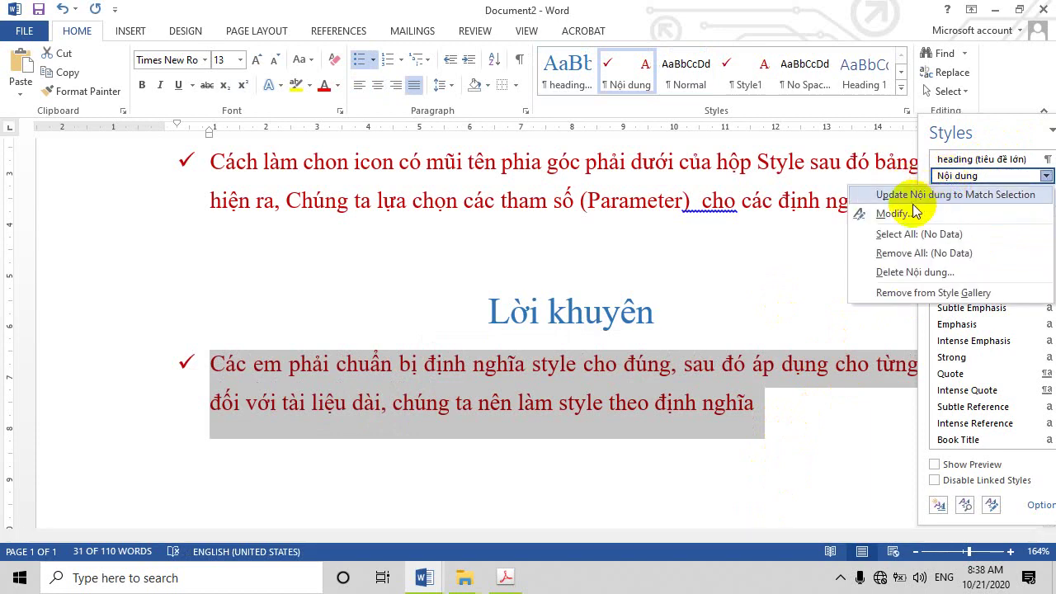
pyautogui.click(896, 213)
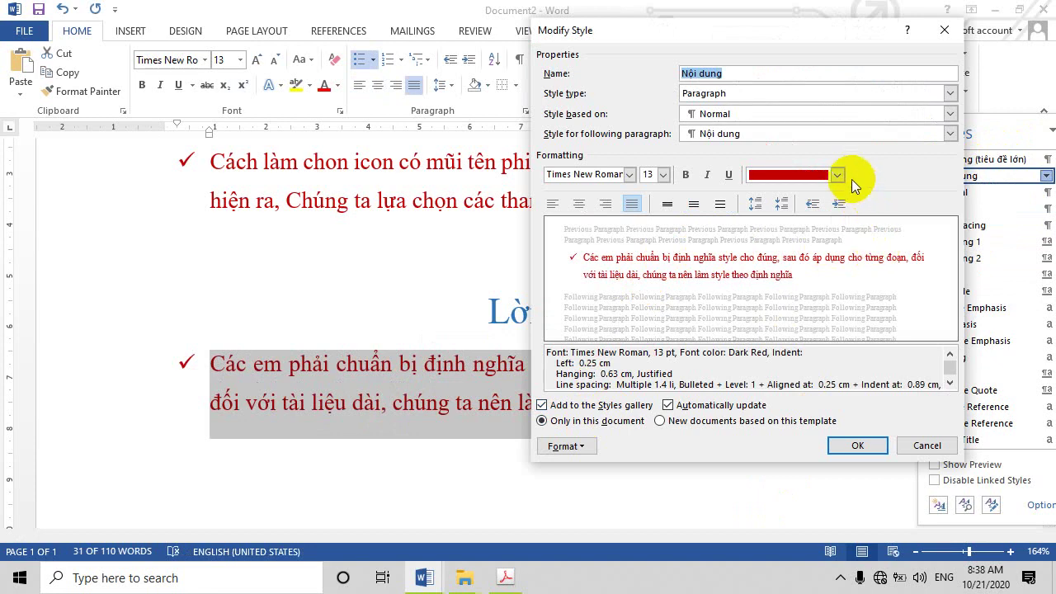
pyautogui.click(837, 175)
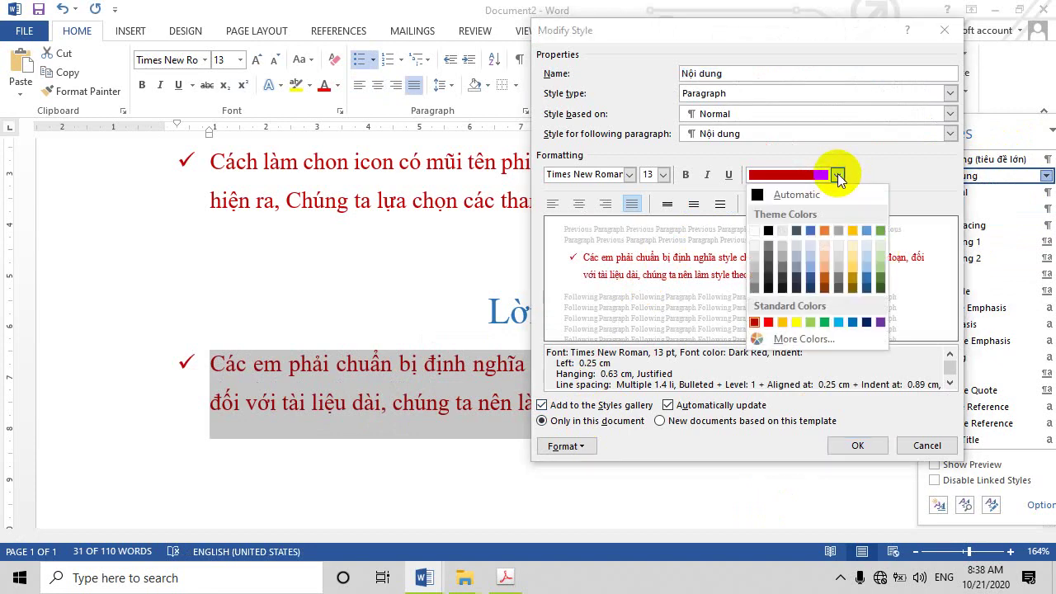
pyautogui.click(780, 232)
pyautogui.click(857, 446)
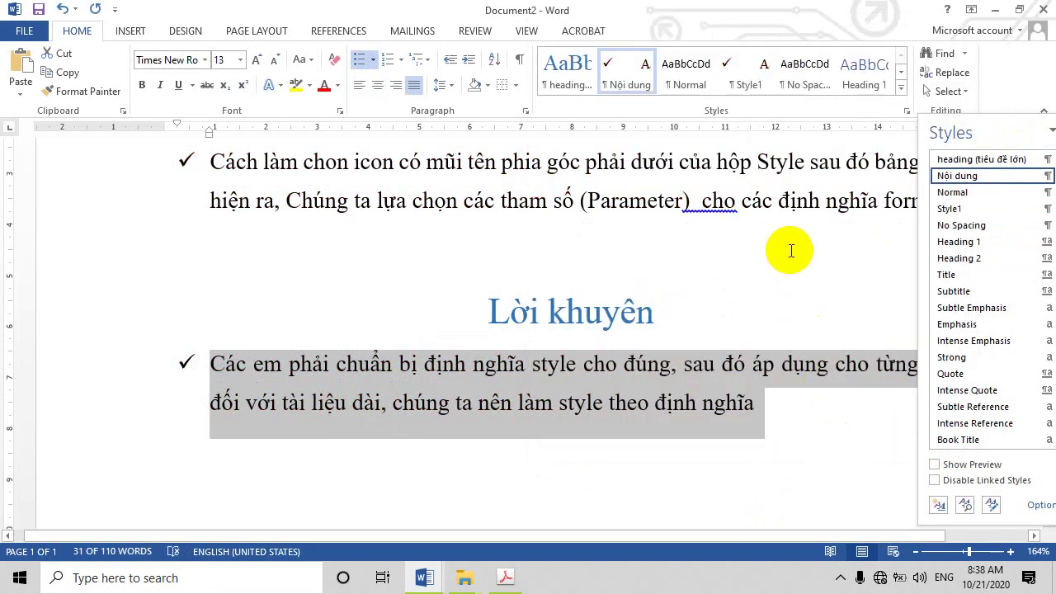
pyautogui.scroll(4, 531, 201)
pyautogui.scroll(-3, 601, 250)
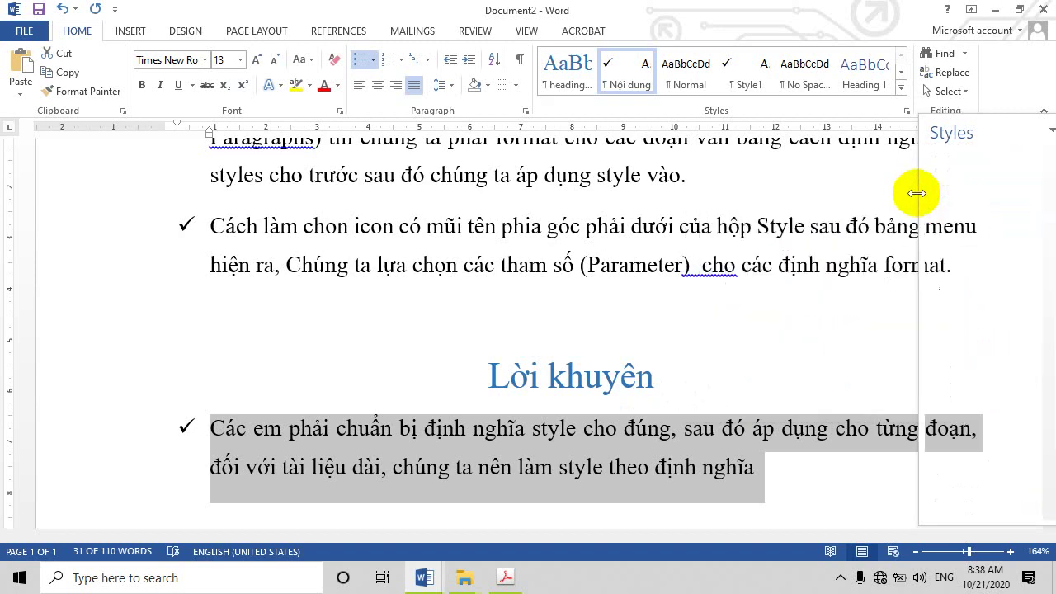
# Widen the document area, check the Lời khuyên heading, and place the cursor on the blank line above it.
pyautogui.moveTo(919, 192); pyautogui.dragTo(933, 193)
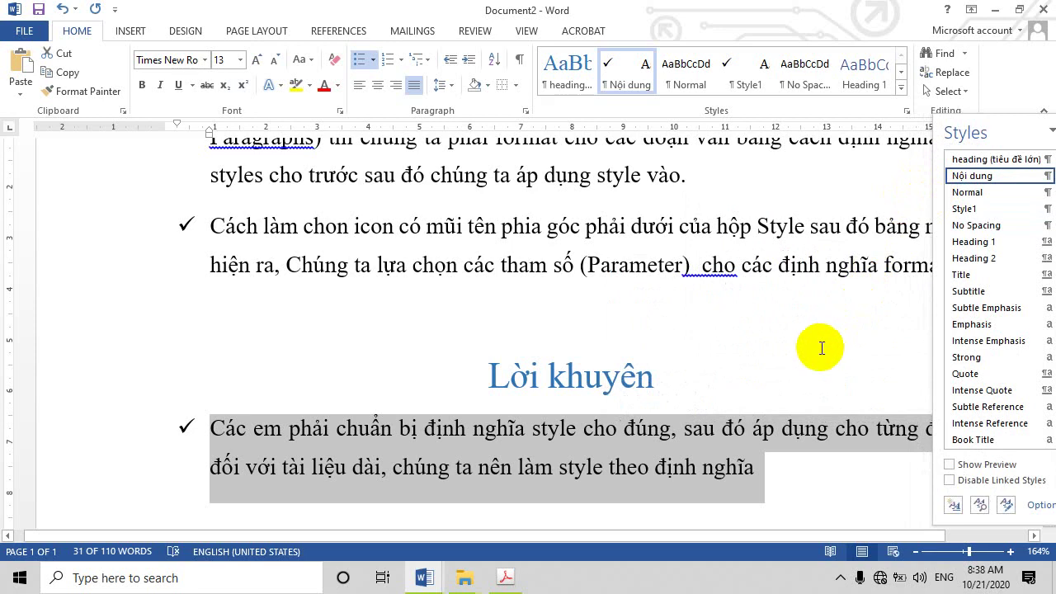
pyautogui.click(825, 335)
pyautogui.scroll(-2, 751, 346)
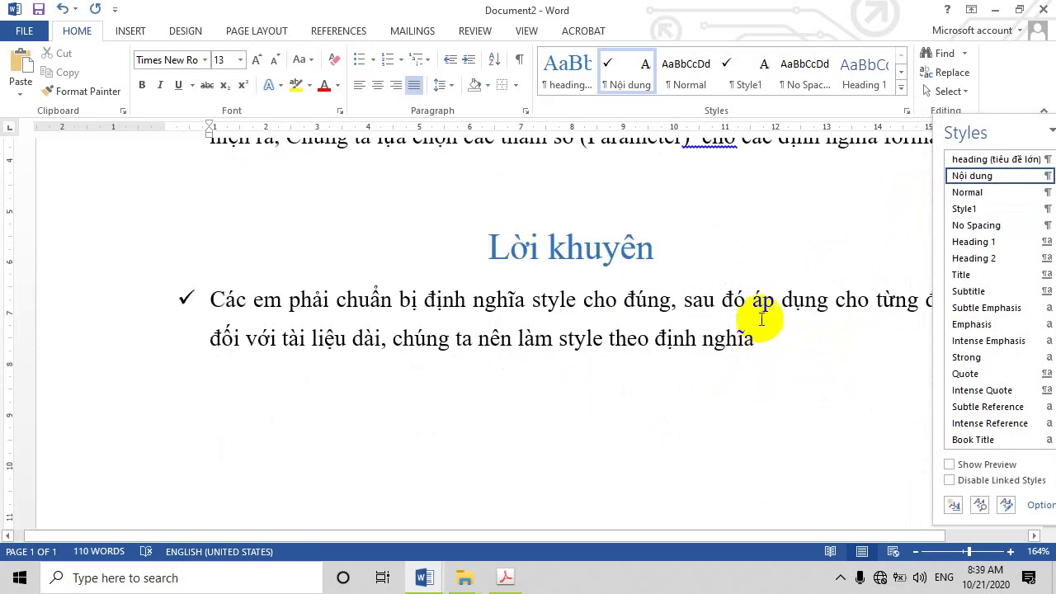
pyautogui.scroll(1, 772, 351)
pyautogui.scroll(3, 792, 335)
pyautogui.scroll(-3, 823, 322)
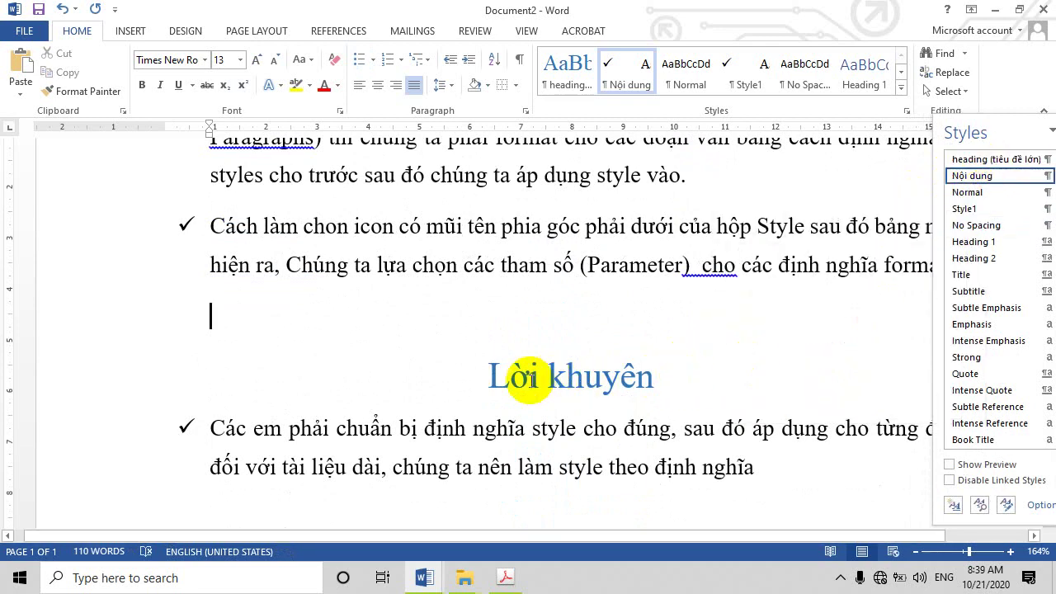
pyautogui.moveTo(491, 377); pyautogui.dragTo(633, 404)
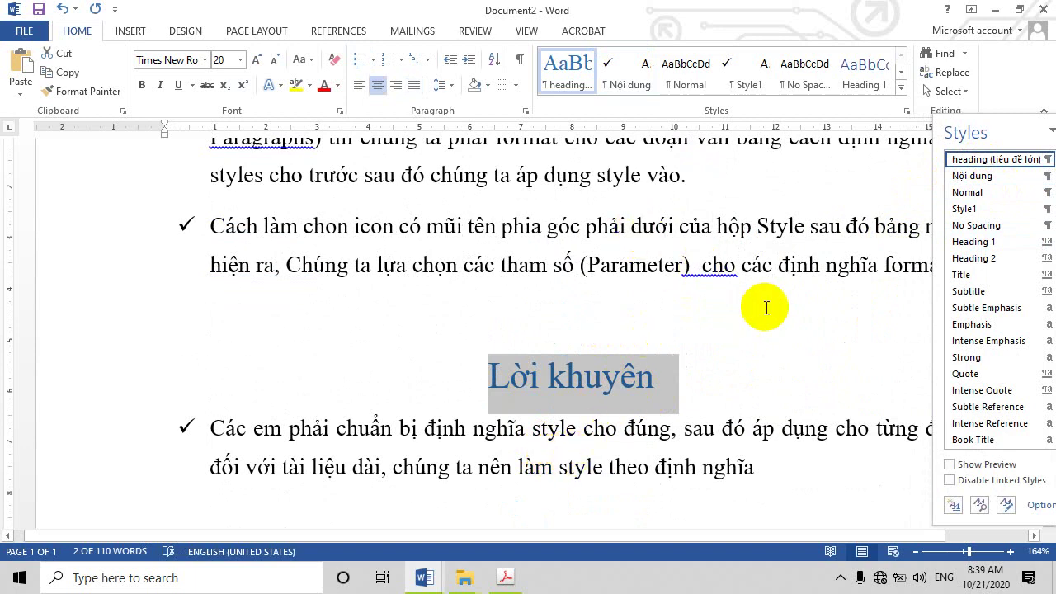
pyautogui.click(804, 343)
pyautogui.scroll(-1, 806, 344)
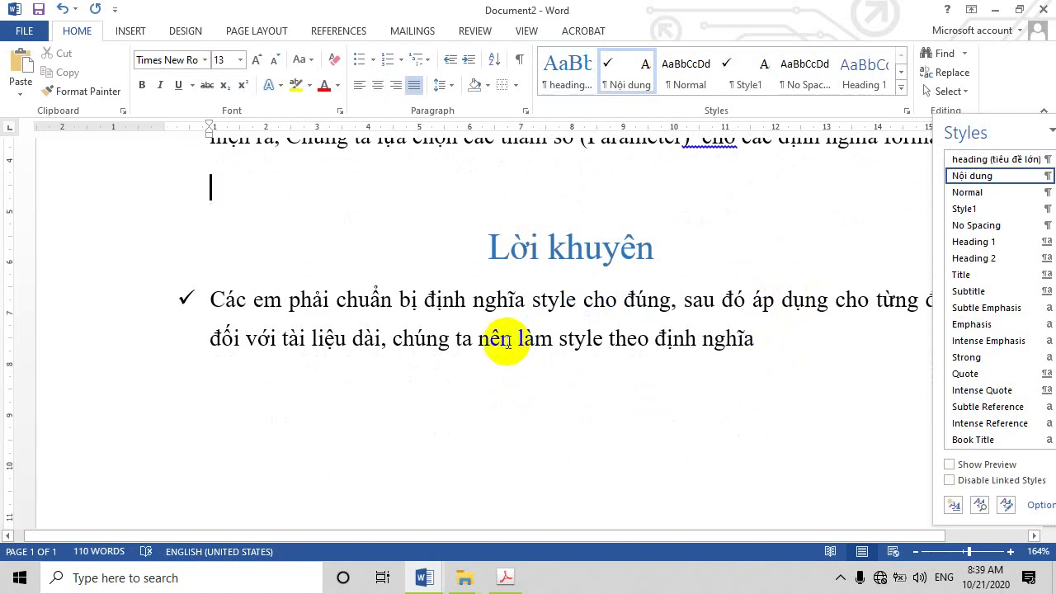
pyautogui.scroll(1, 532, 313)
pyautogui.moveTo(332, 228); pyautogui.dragTo(682, 266)
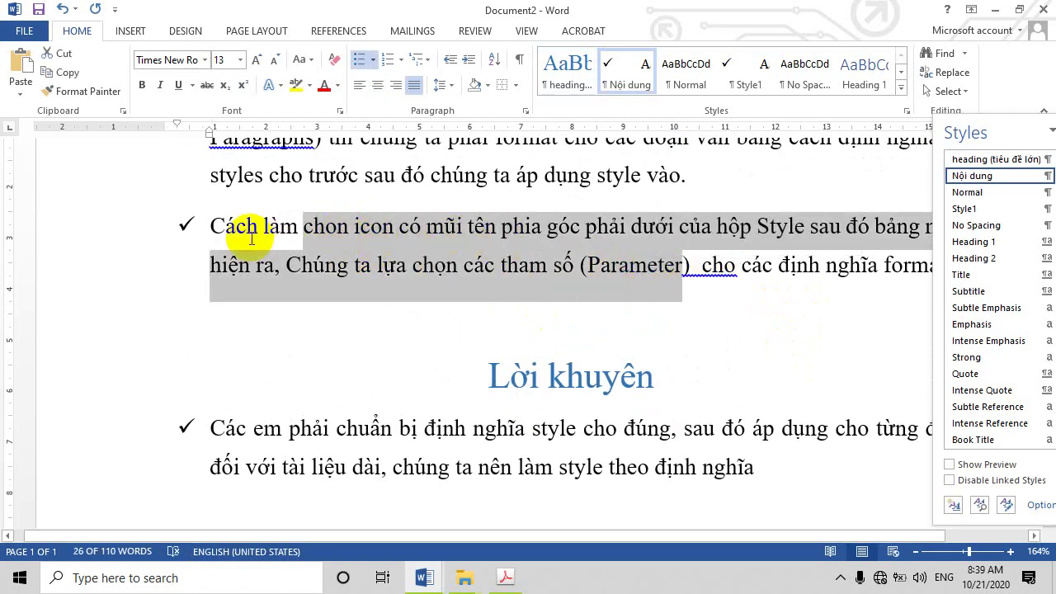
pyautogui.rightClick(955, 183)
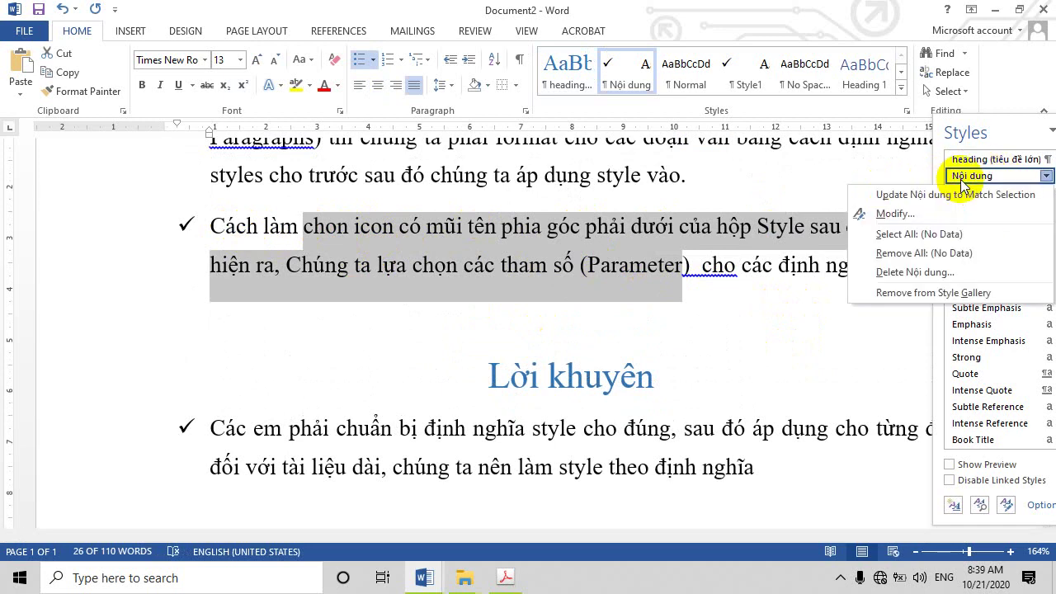
pyautogui.click(957, 210)
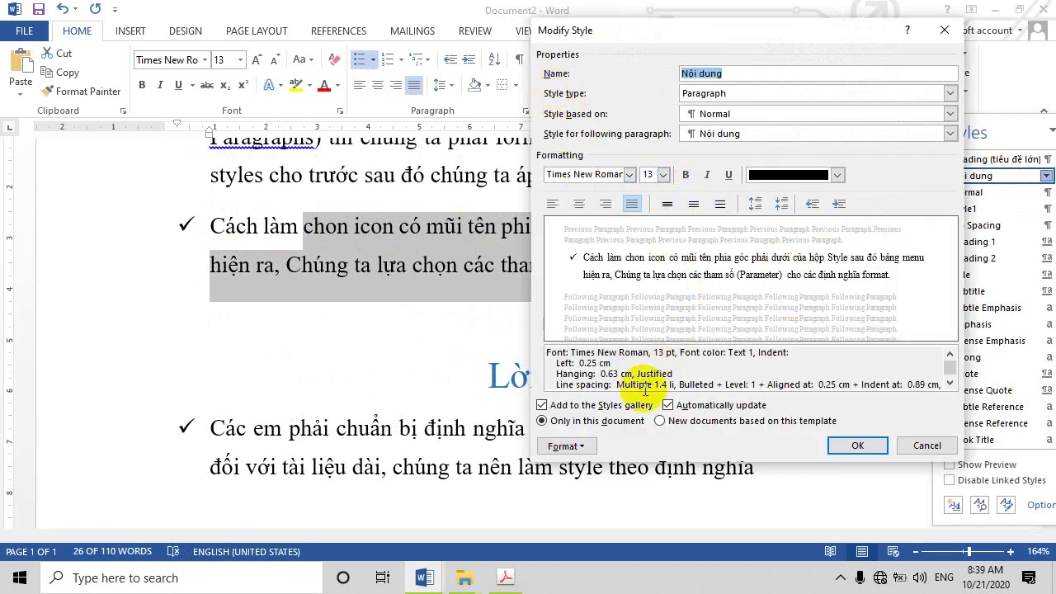
pyautogui.click(566, 445)
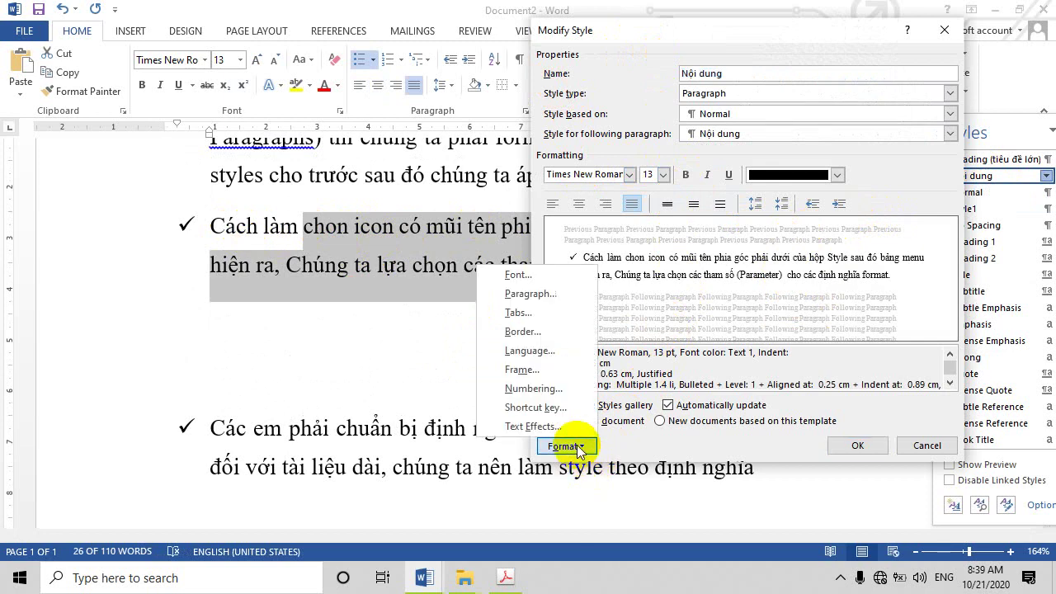
pyautogui.click(533, 294)
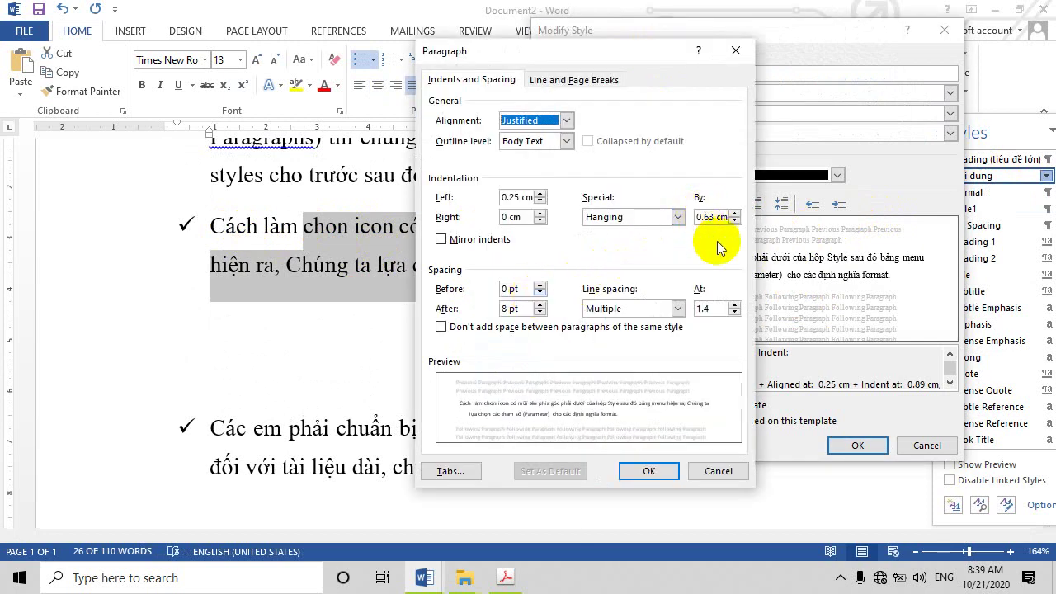
pyautogui.click(649, 470)
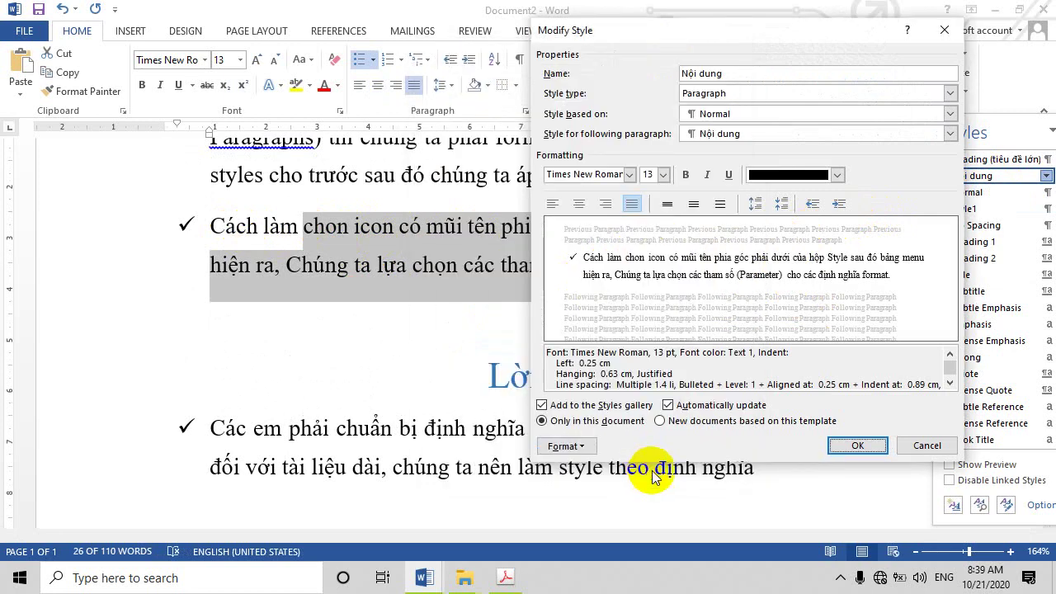
pyautogui.click(565, 447)
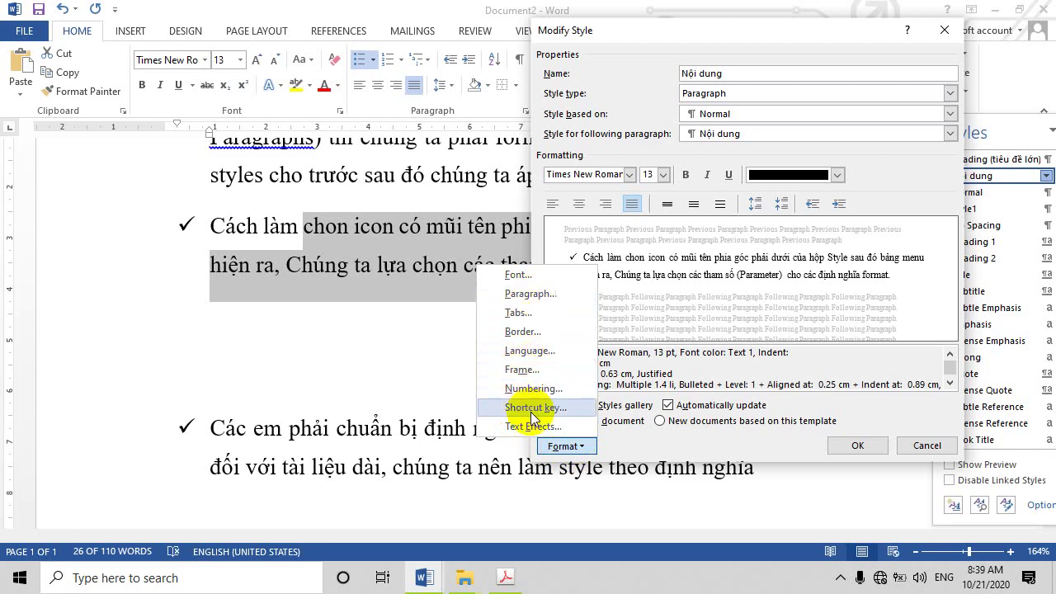
pyautogui.click(912, 429)
pyautogui.click(918, 447)
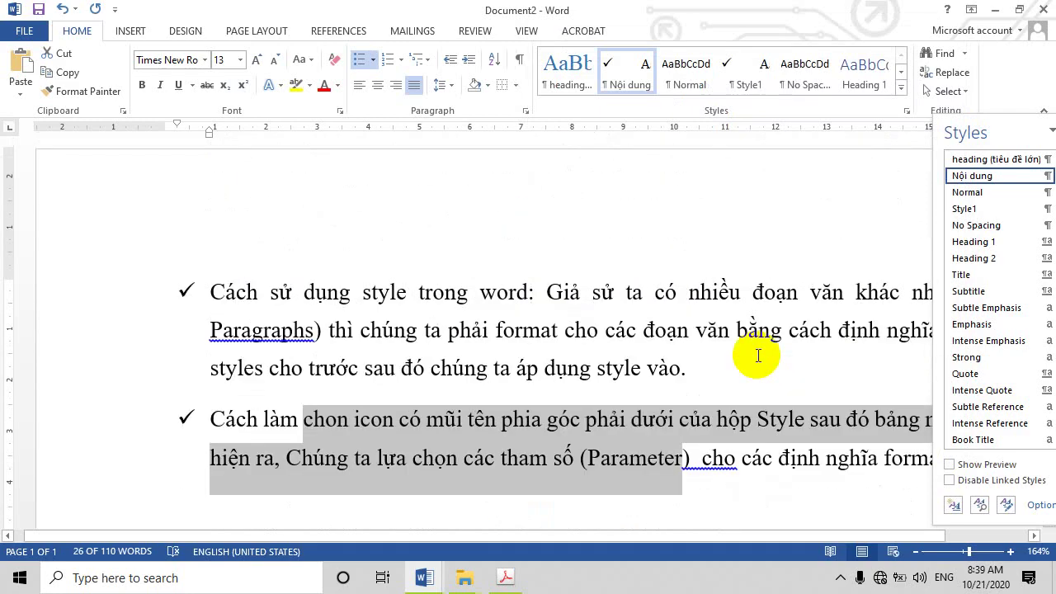
# Put the cursor after Lời khuyên, dock the Styles pane on the right edge, and zoom to 100%.
pyautogui.scroll(3, 754, 354)
pyautogui.scroll(-3, 743, 314)
pyautogui.click(707, 385)
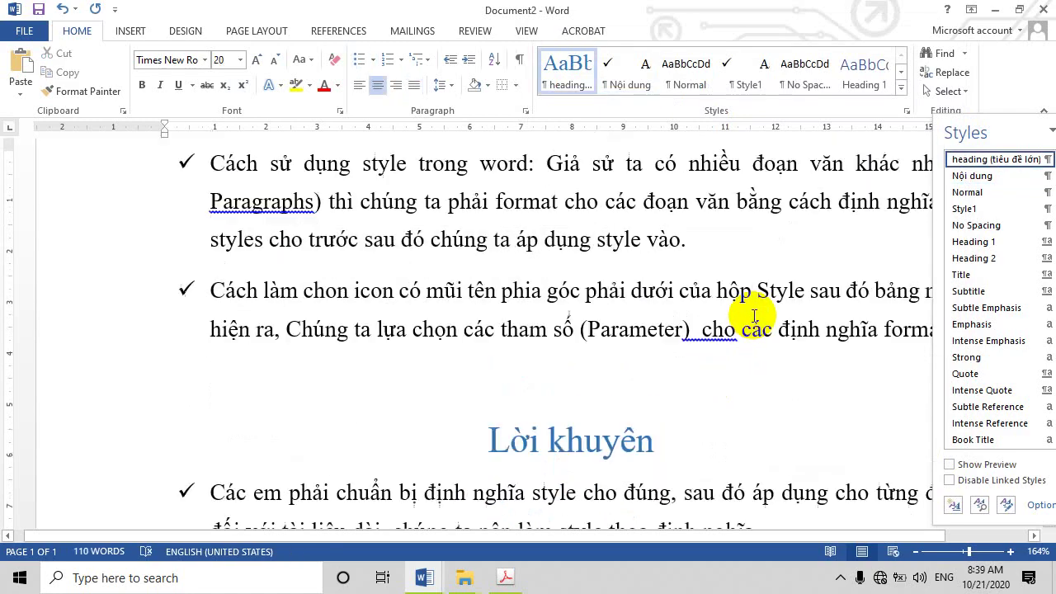
pyautogui.scroll(1, 749, 314)
pyautogui.scroll(1, 781, 305)
pyautogui.scroll(-1, 778, 306)
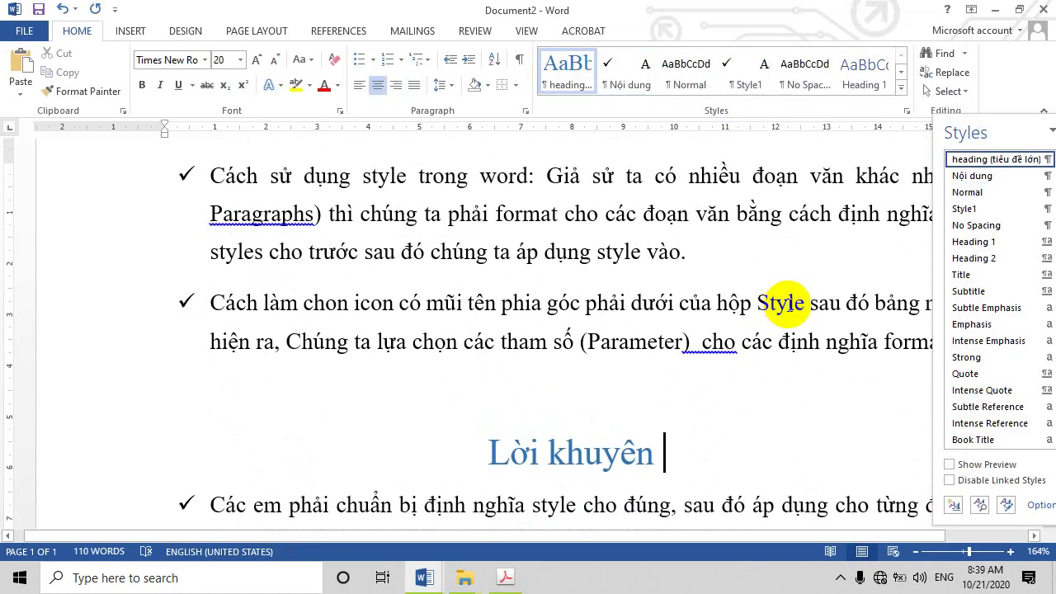
pyautogui.scroll(-2, 784, 297)
pyautogui.scroll(-2, 685, 322)
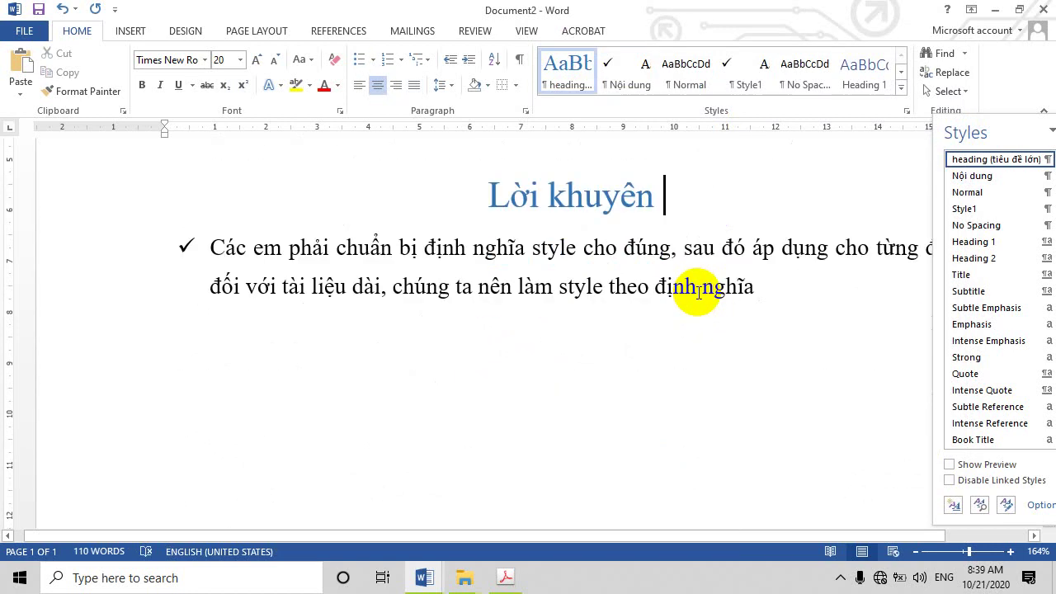
pyautogui.scroll(4, 742, 281)
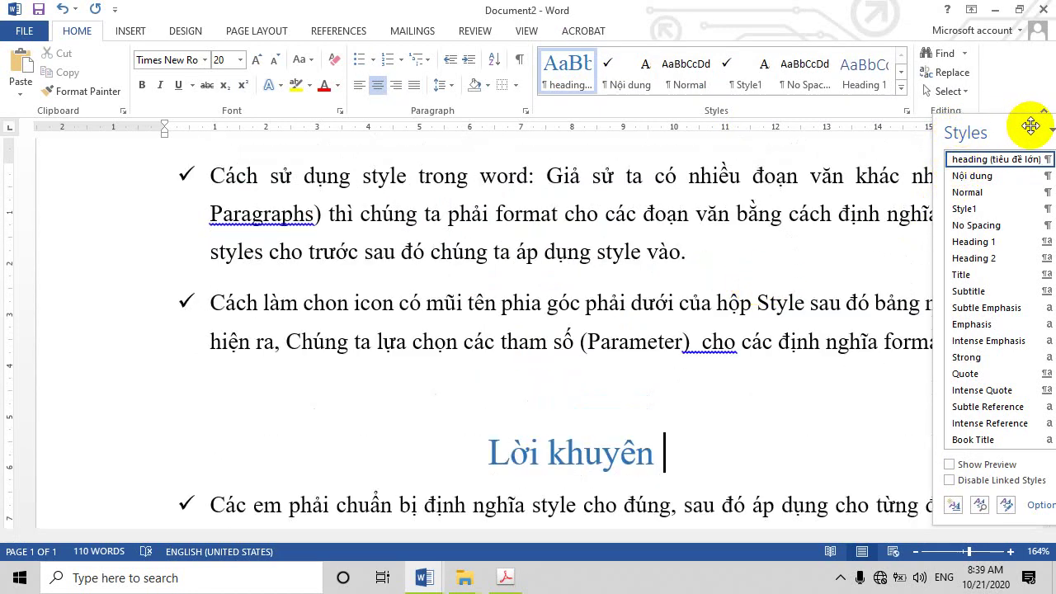
pyautogui.moveTo(954, 153); pyautogui.dragTo(1028, 129)
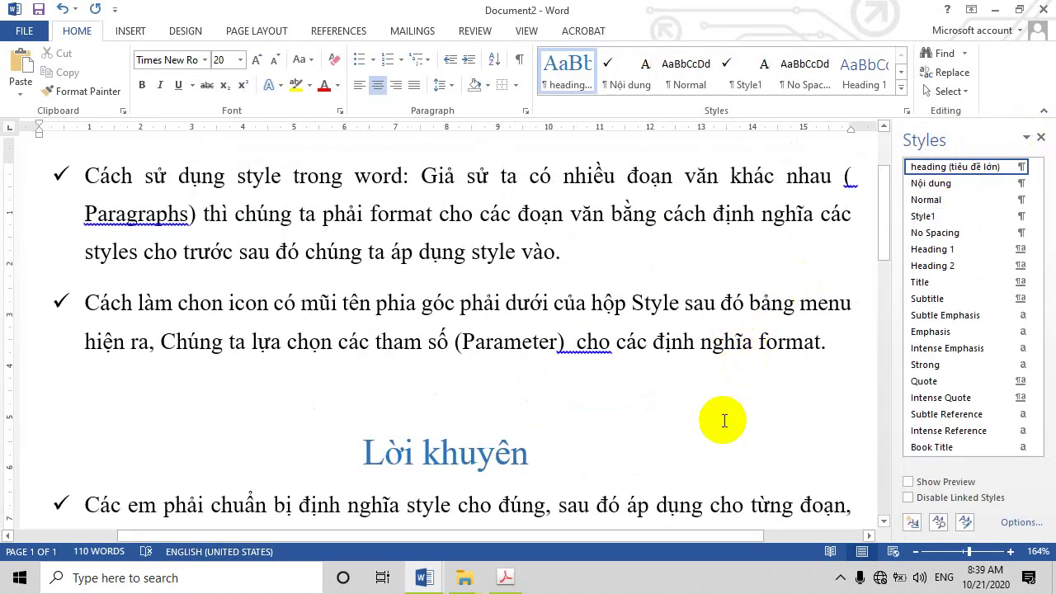
pyautogui.scroll(-2, 731, 413)
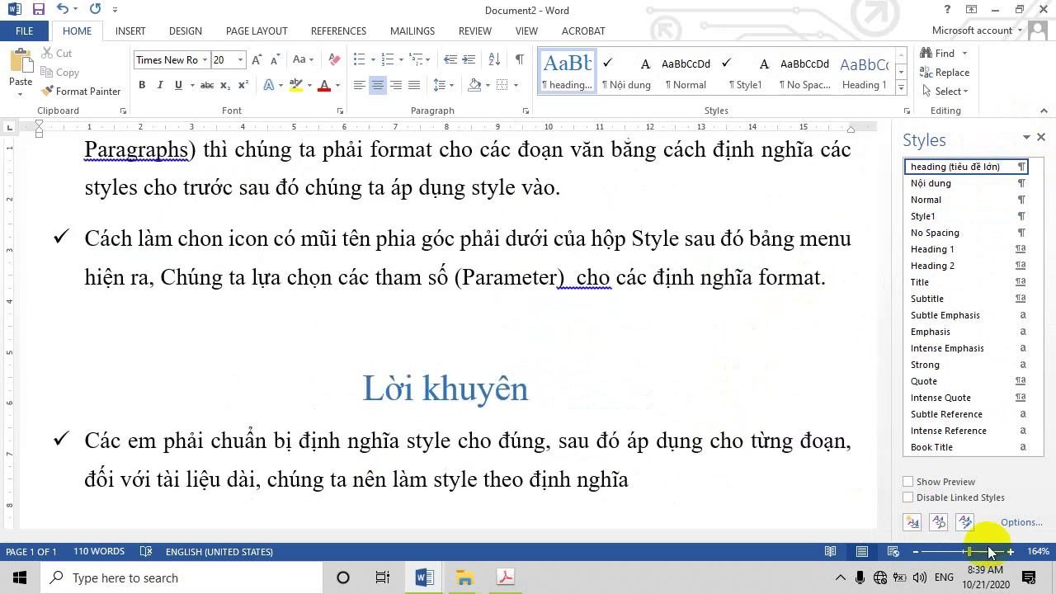
pyautogui.moveTo(971, 554); pyautogui.dragTo(962, 554)
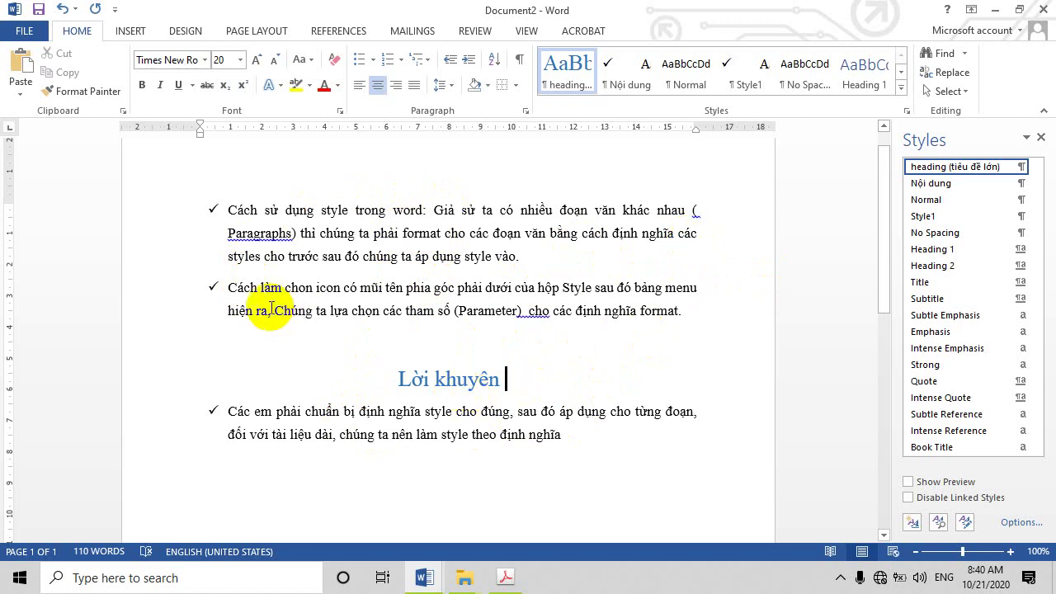
# Delete the stray parenthesis before 'Paragraphs' in the first bullet so it reads 'nhau Paragraphs'.
pyautogui.click(295, 234)
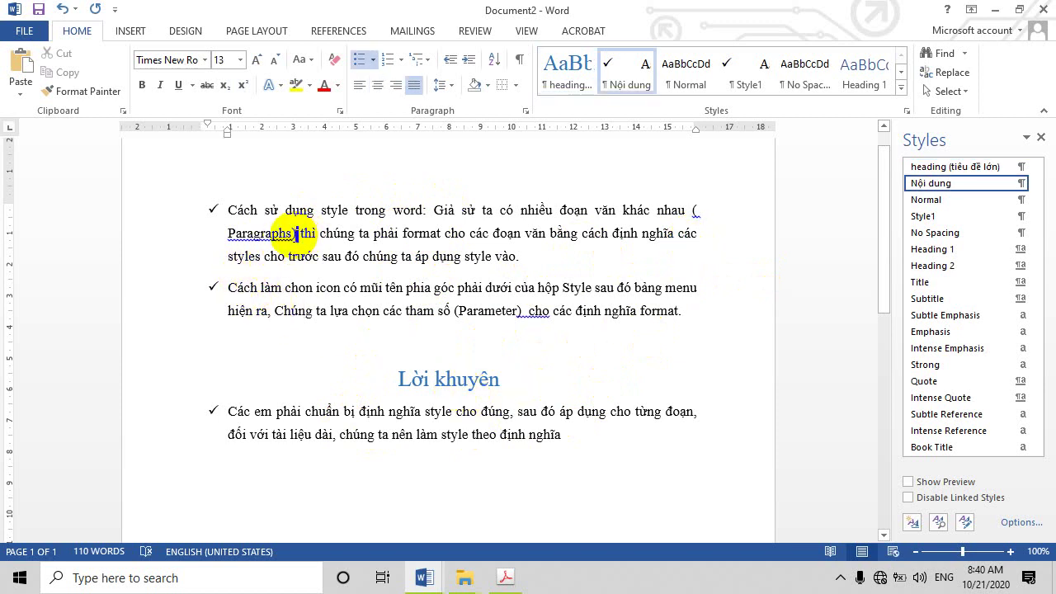
pyautogui.click(634, 211)
pyautogui.press('BackSpace')
pyautogui.press('BackSpace')
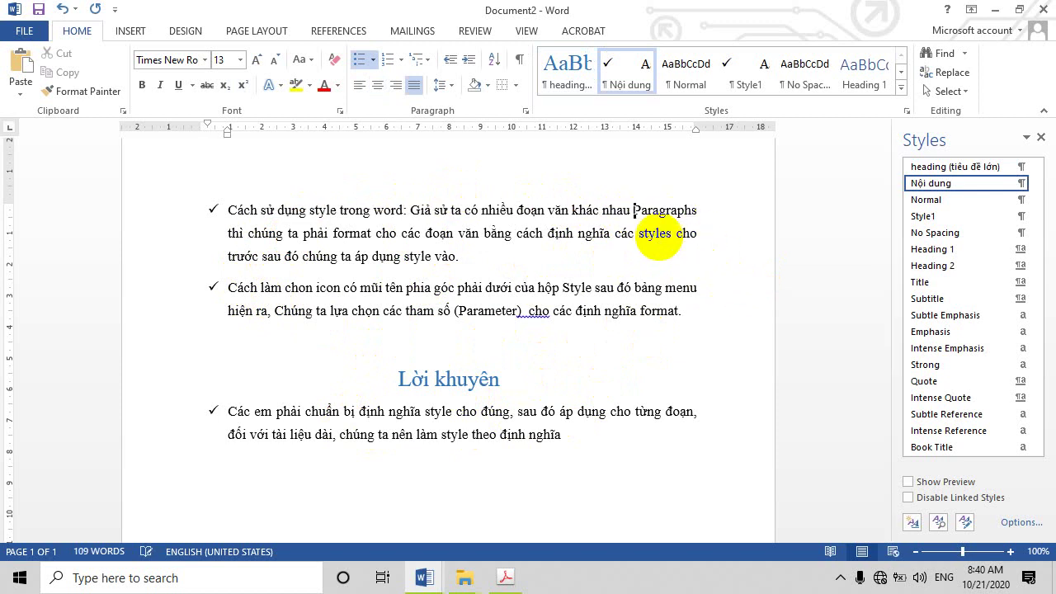
pyautogui.scroll(-2, 672, 330)
pyautogui.scroll(1, 619, 398)
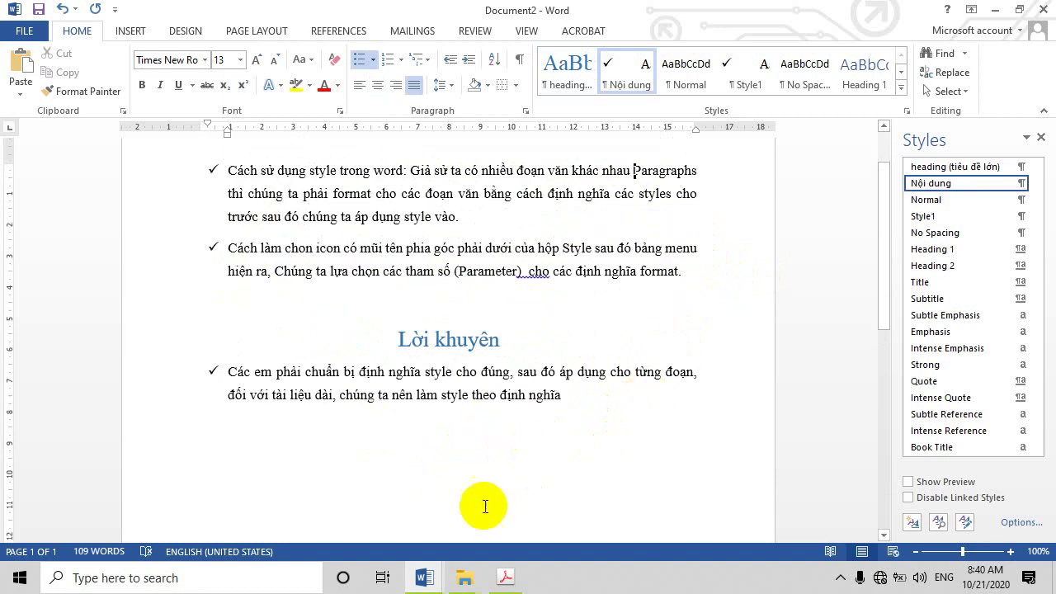
# Read through the fire-safety inspection notice PDF in Acrobat, then return to Document2 in Word.
pyautogui.click(509, 582)
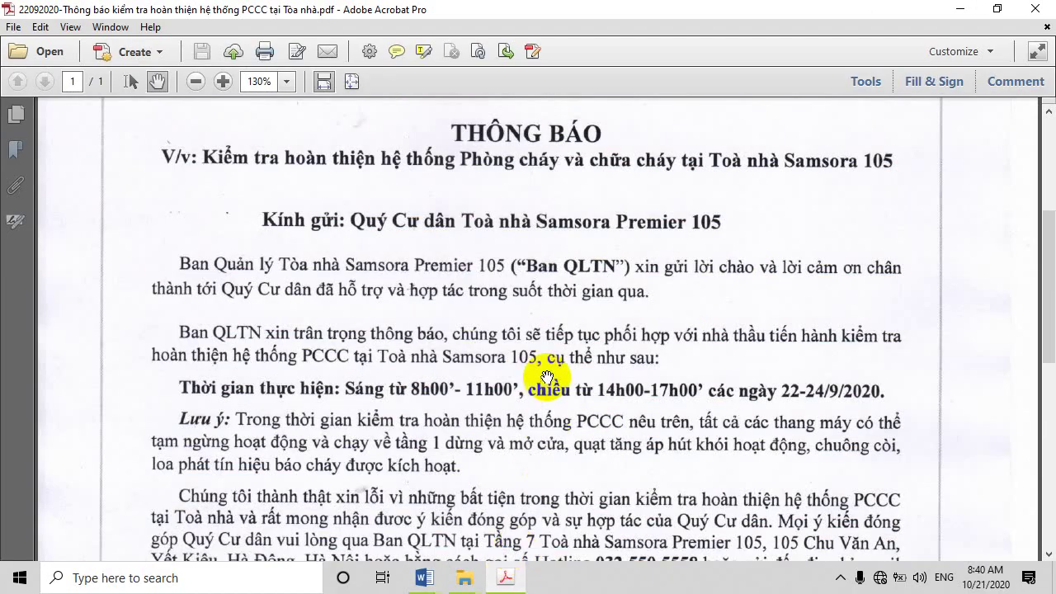
pyautogui.scroll(-3, 495, 347)
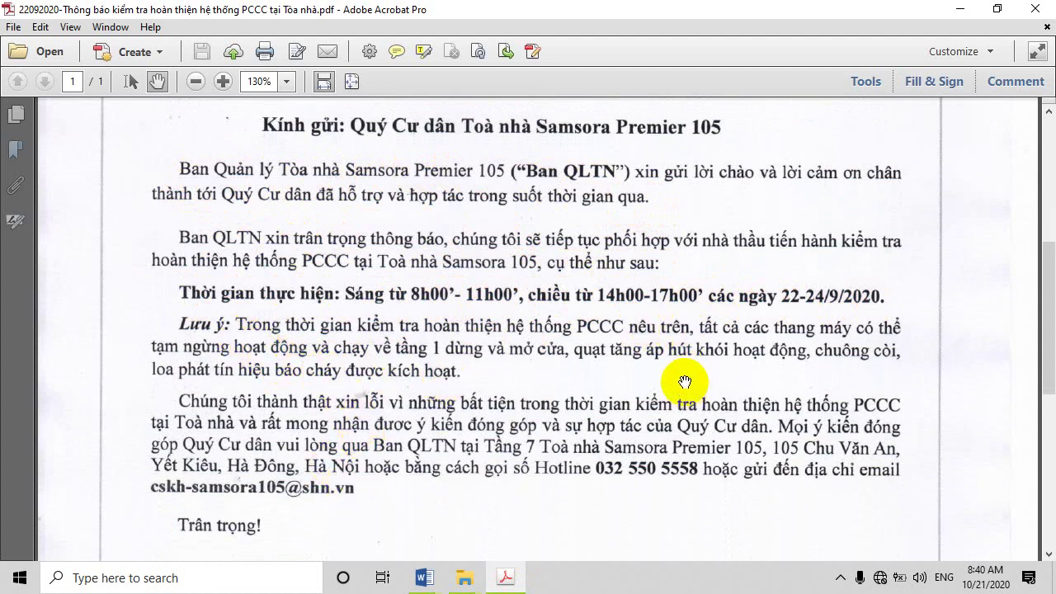
pyautogui.scroll(-2, 475, 281)
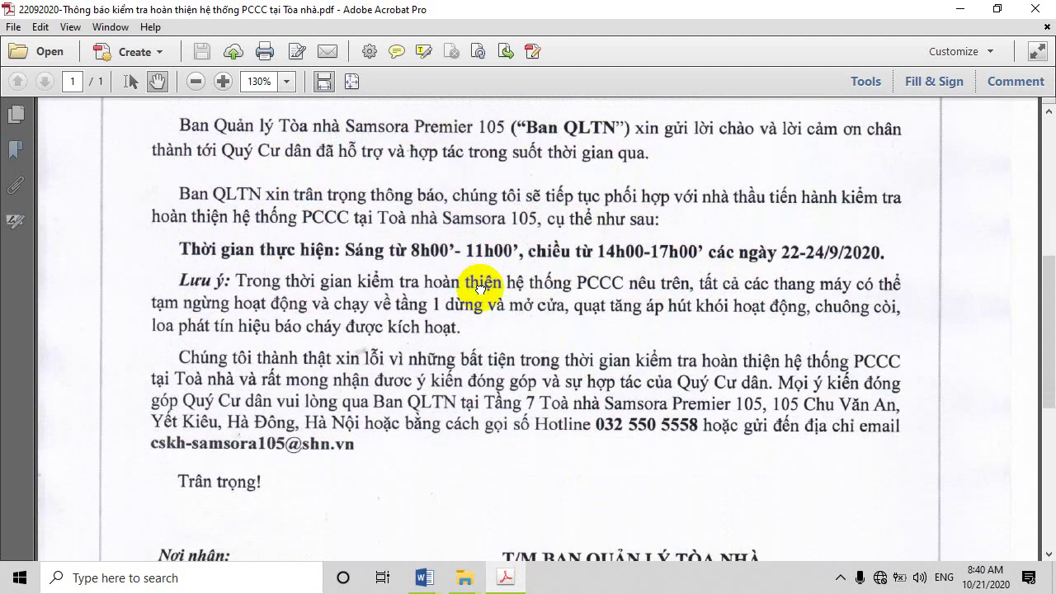
pyautogui.scroll(3, 474, 231)
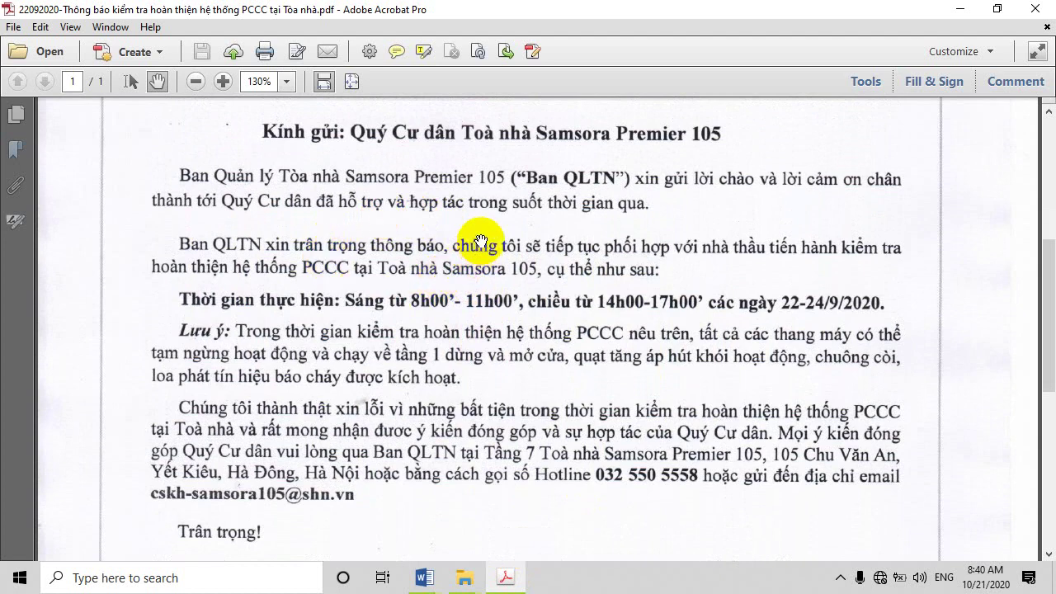
pyautogui.scroll(2, 483, 247)
pyautogui.scroll(1, 485, 282)
pyautogui.scroll(-1, 487, 272)
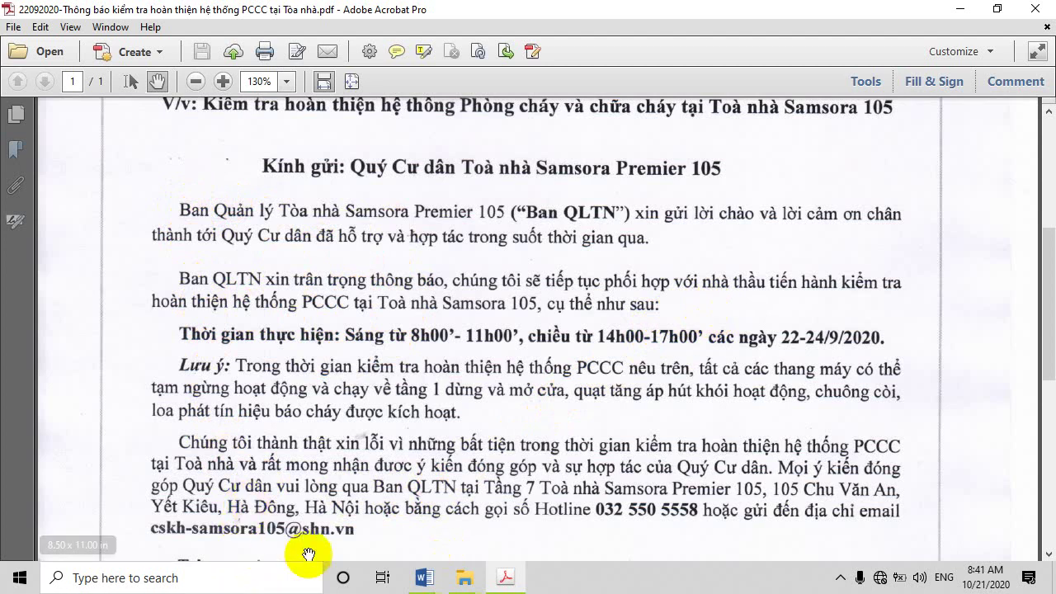
pyautogui.moveTo(424, 578)
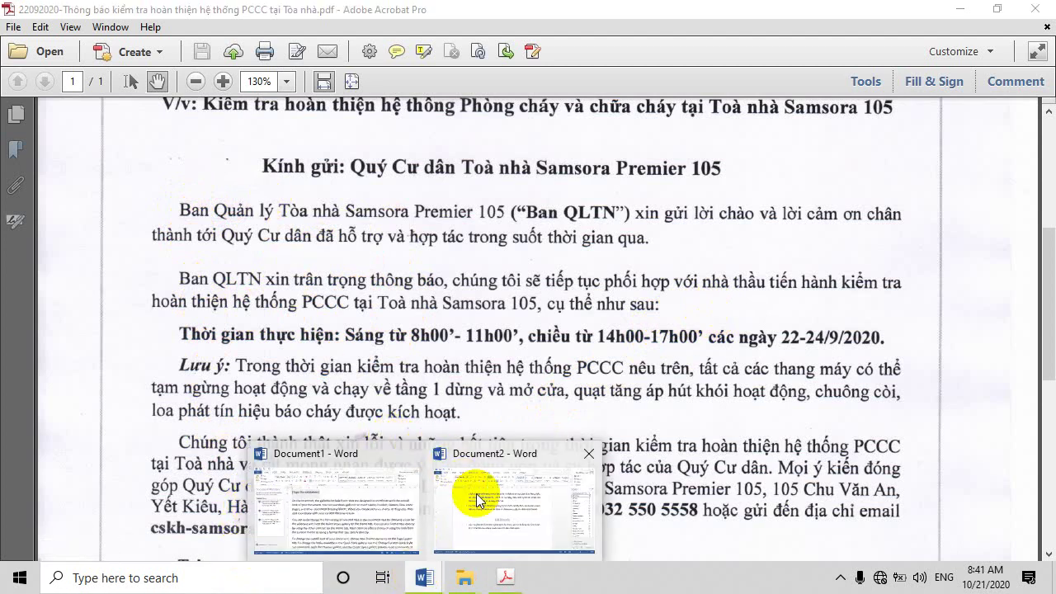
pyautogui.click(472, 494)
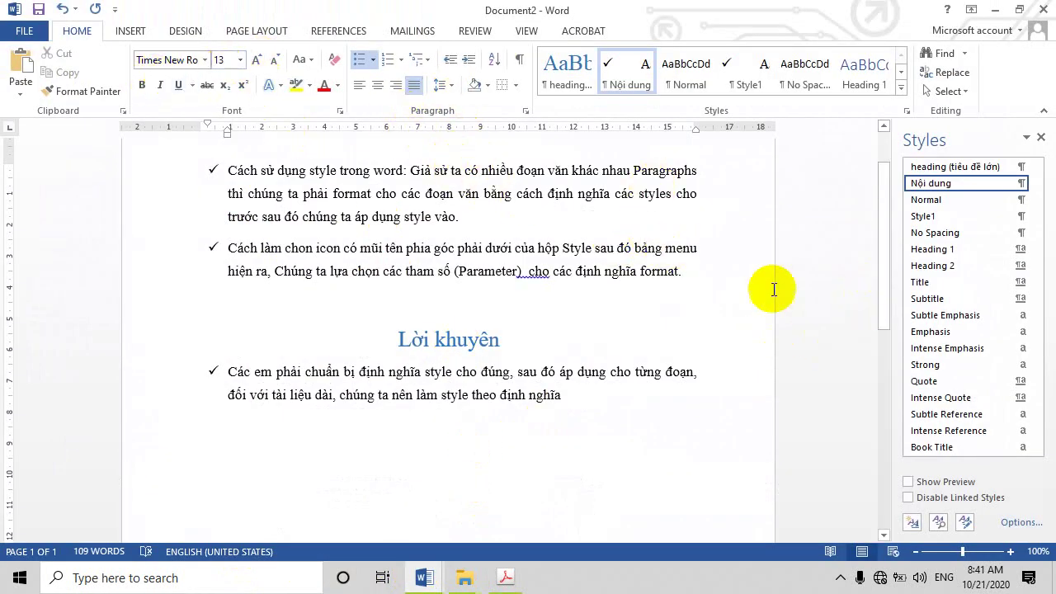
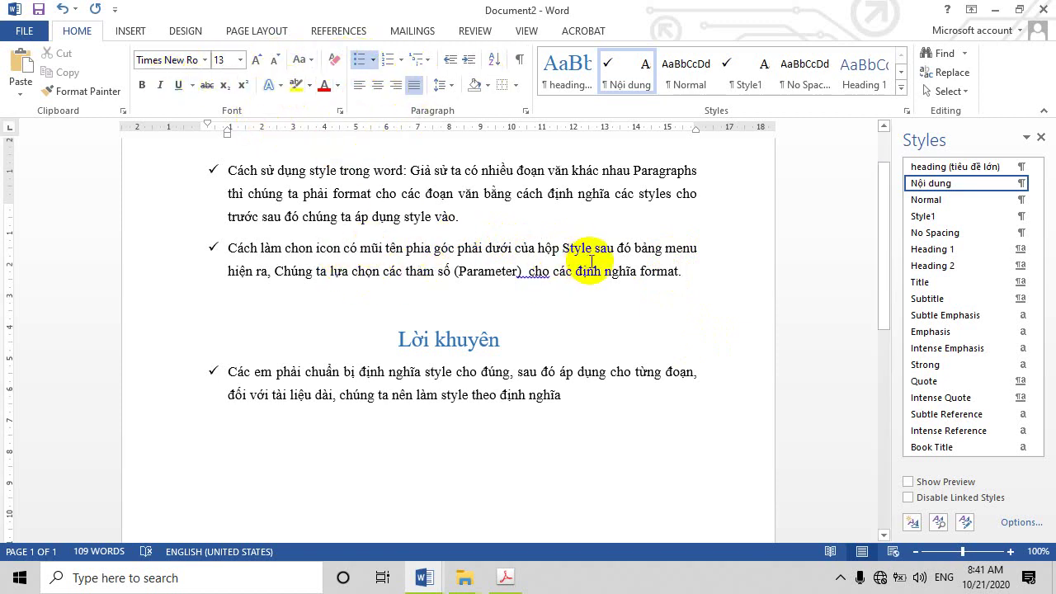
# Inspect the Lời khuyên heading and bullet paragraph styles, leaving Styles pane options unchanged, then switch to Acrobat.
pyautogui.scroll(1, 590, 262)
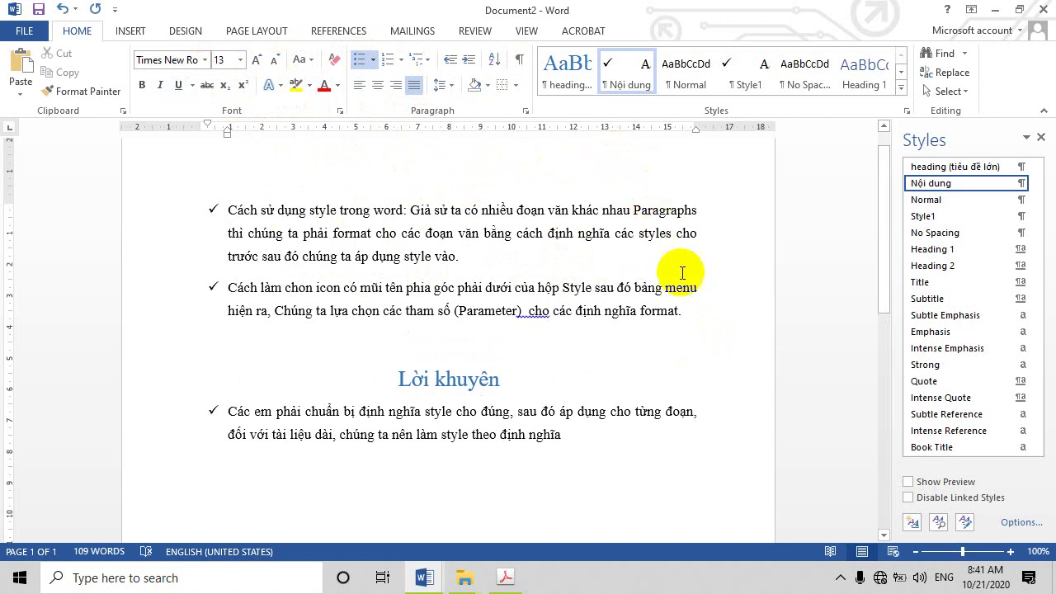
pyautogui.click(708, 378)
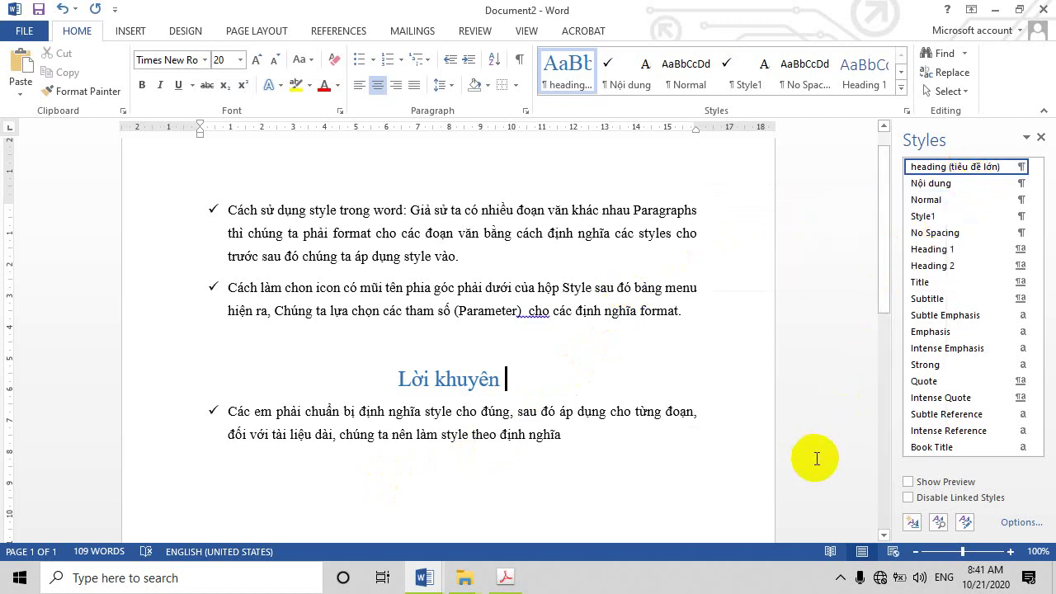
pyautogui.click(1021, 522)
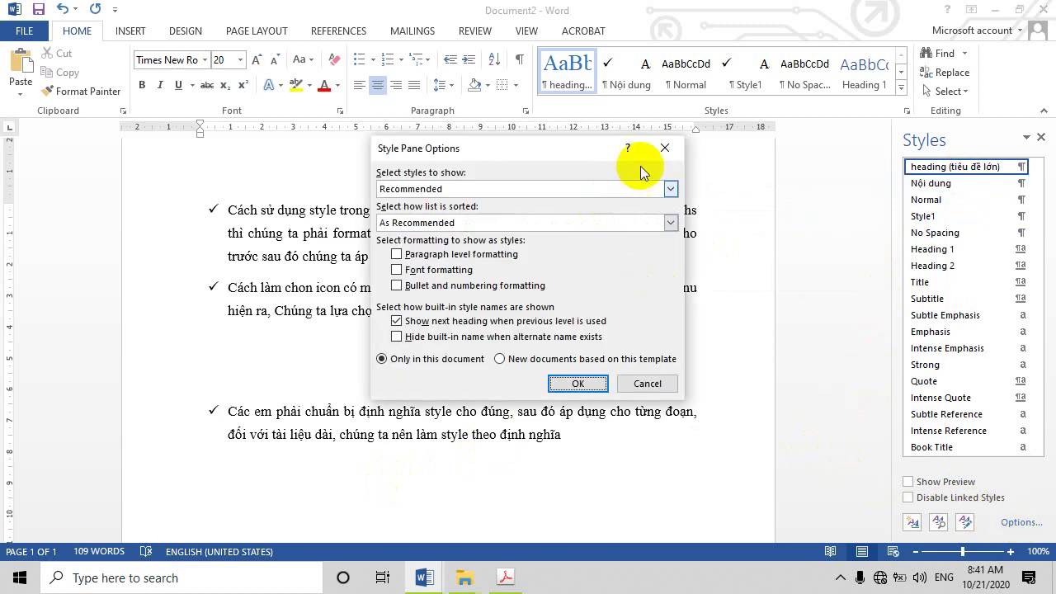
pyautogui.click(665, 148)
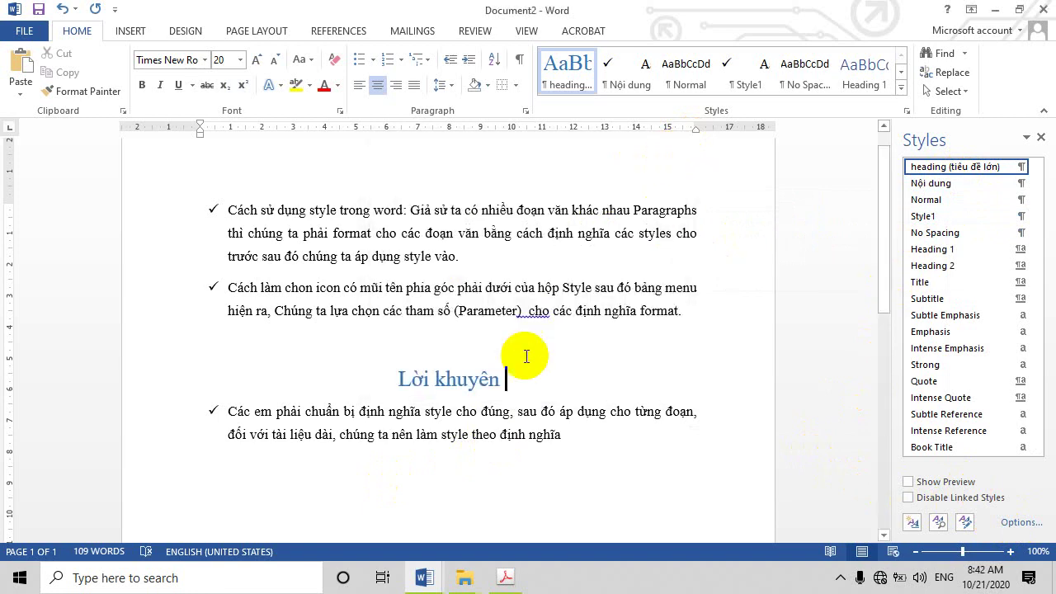
pyautogui.click(685, 312)
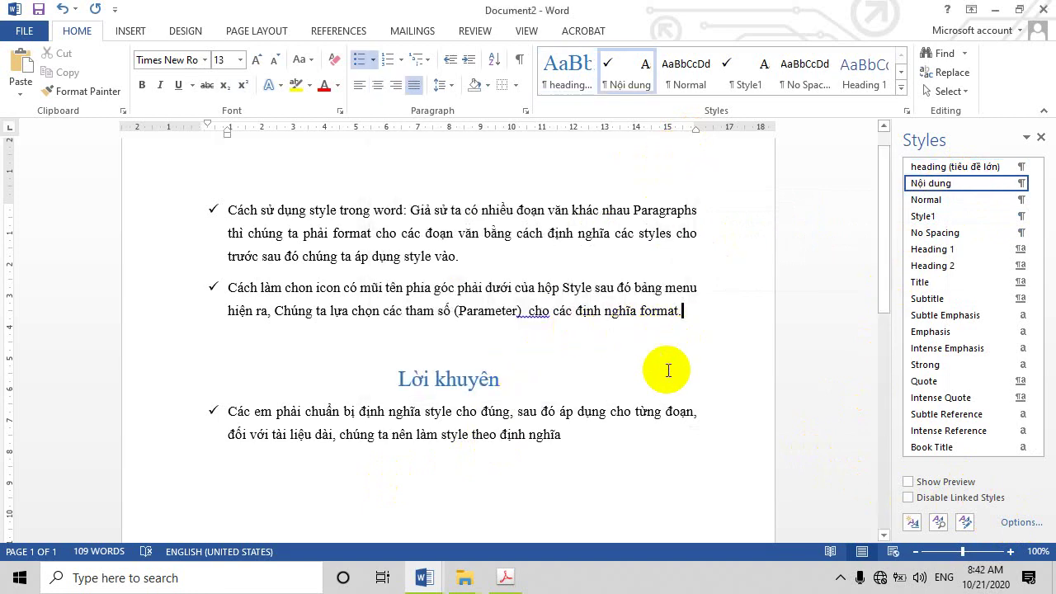
pyautogui.click(504, 576)
# Read through the Samsora Premier 105 PCCC inspection notice from body to signature.
pyautogui.scroll(-3, 642, 382)
pyautogui.scroll(-1, 644, 383)
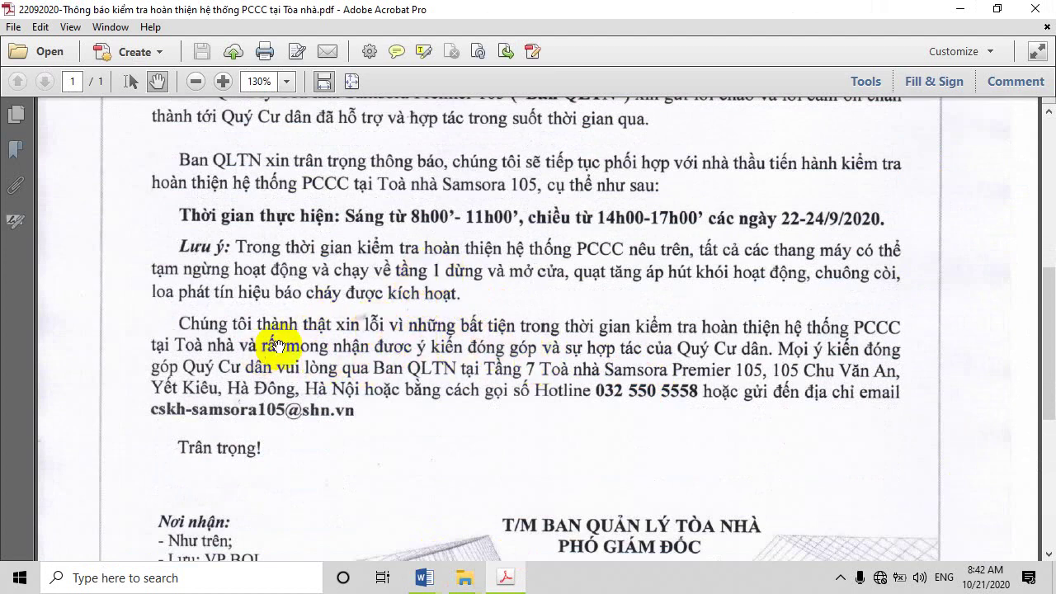
pyautogui.scroll(1, 462, 220)
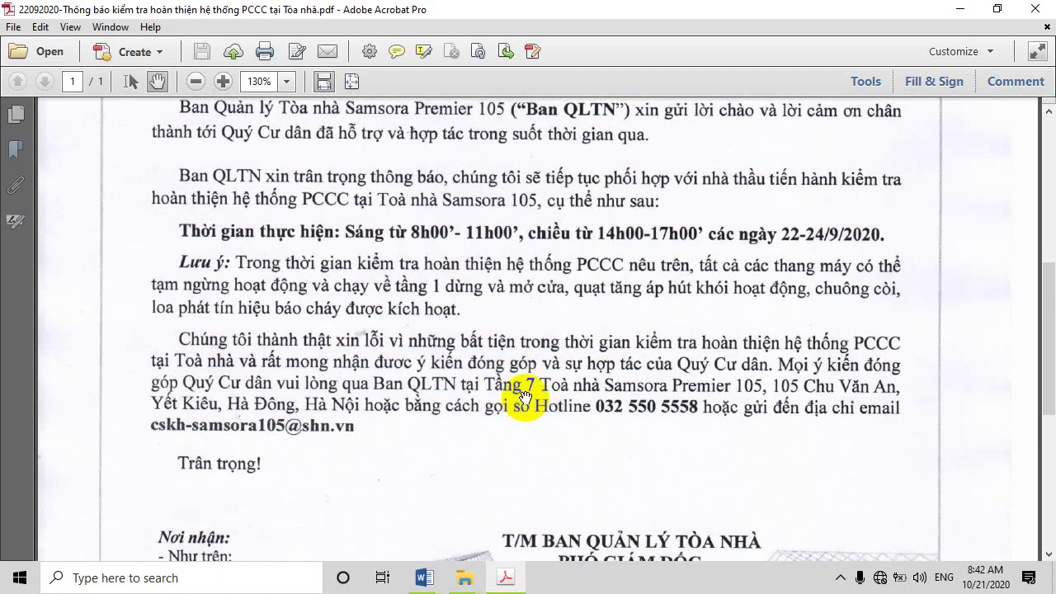
pyautogui.scroll(3, 528, 412)
pyautogui.scroll(3, 517, 266)
pyautogui.scroll(2, 450, 206)
pyautogui.scroll(-5, 512, 363)
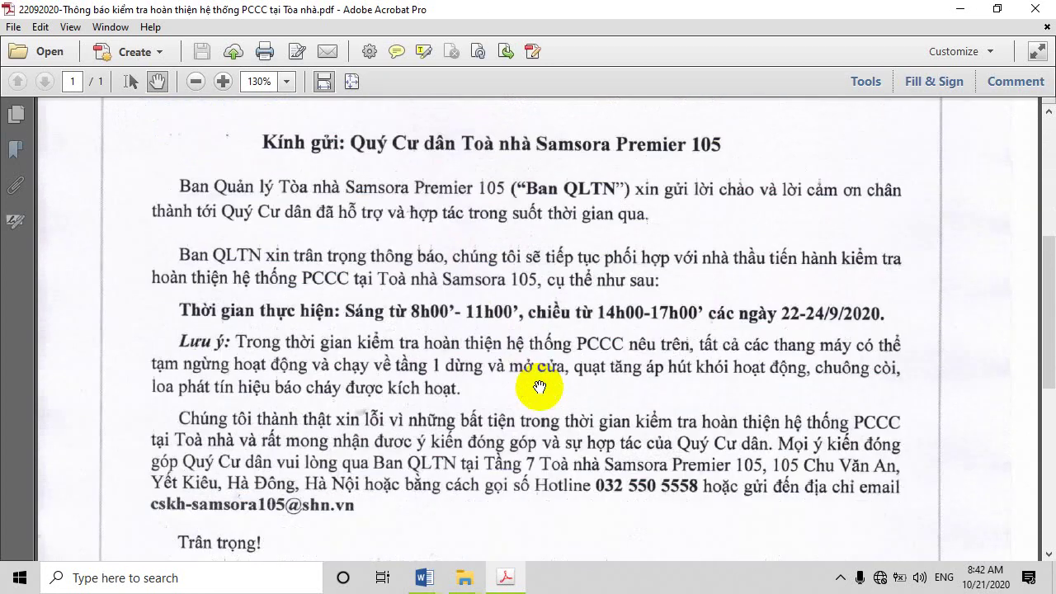
pyautogui.scroll(-2, 454, 462)
pyautogui.scroll(-3, 313, 396)
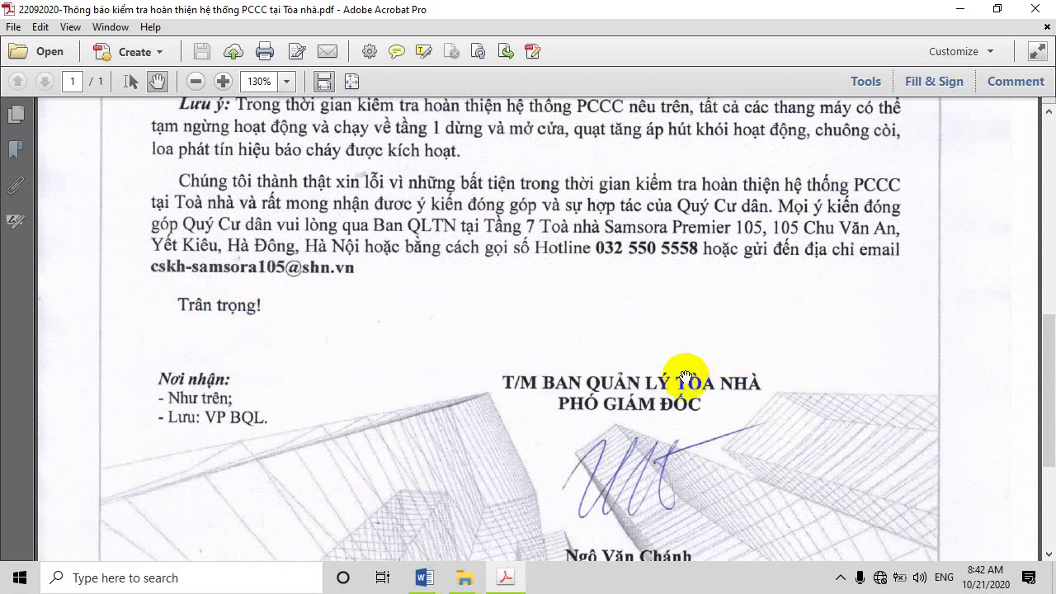
pyautogui.scroll(-3, 526, 325)
# Return to the notice's letterhead and reveal the hidden system tray icons.
pyautogui.scroll(5, 479, 307)
pyautogui.scroll(3, 470, 307)
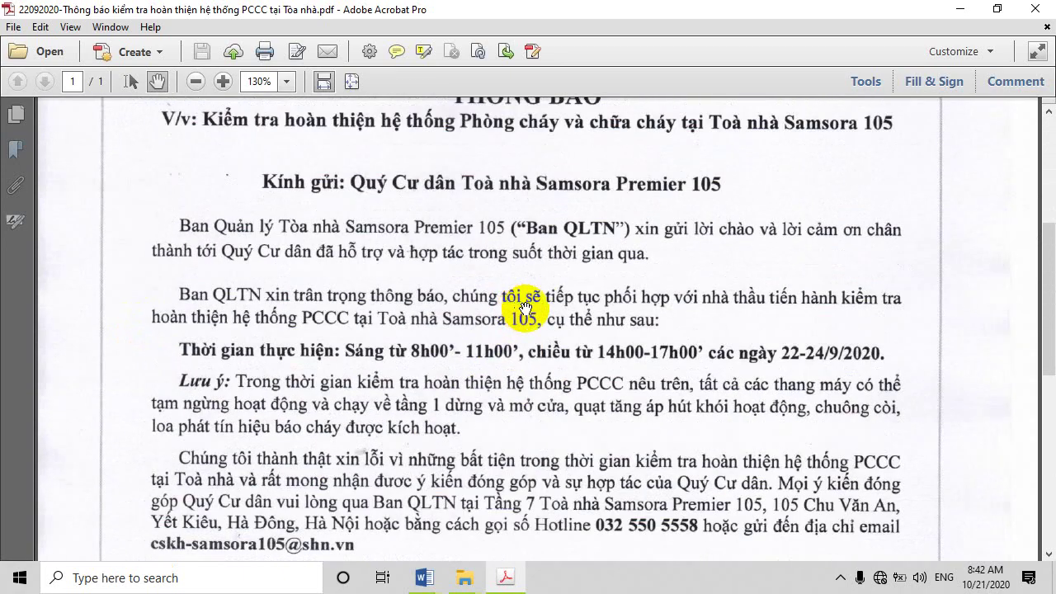
pyautogui.scroll(1, 523, 242)
pyautogui.scroll(1, 535, 328)
pyautogui.scroll(2, 537, 326)
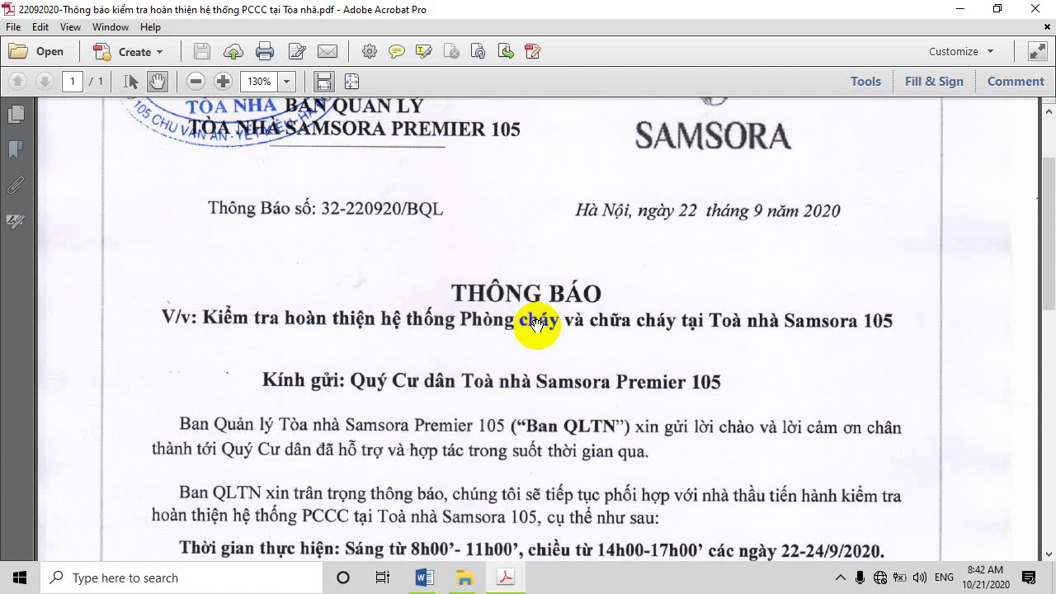
pyautogui.click(840, 578)
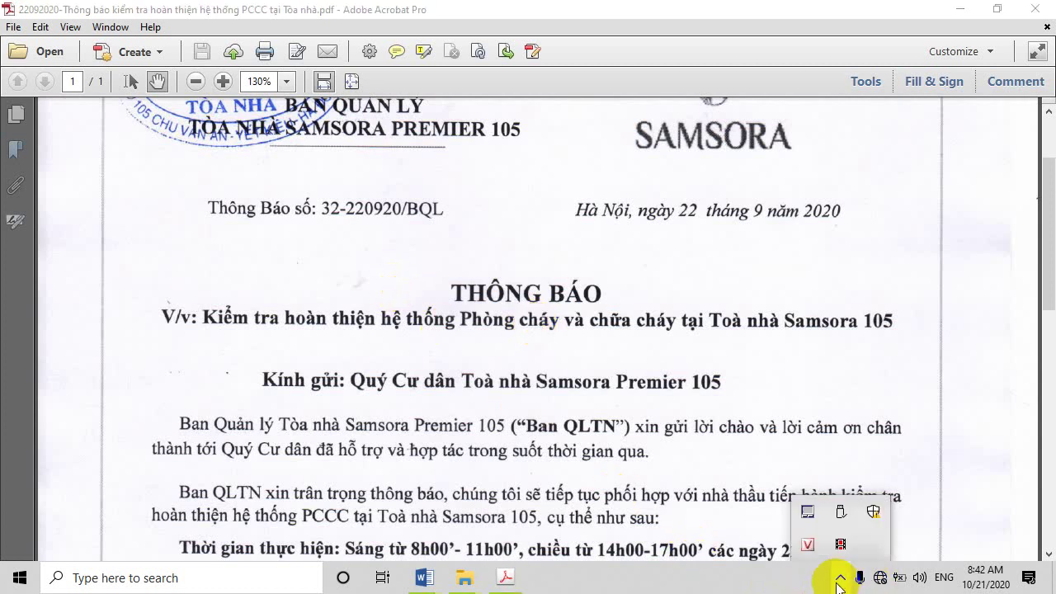